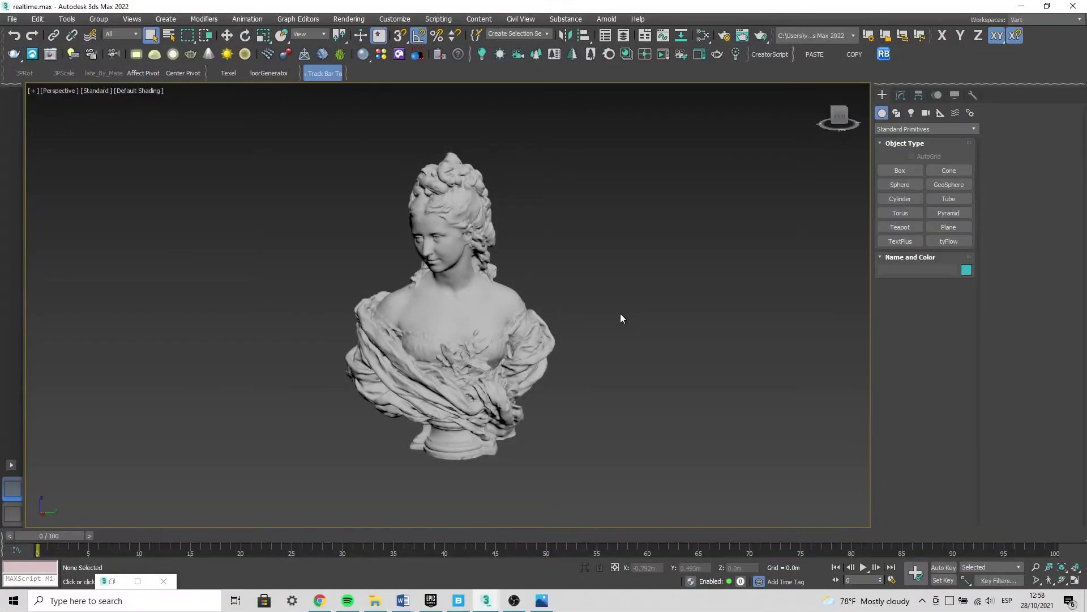
Reframe the bust, then open the Slate Material Editor centred on Material #43's Physical Material node.
middle_drag(620, 318, 609, 315)
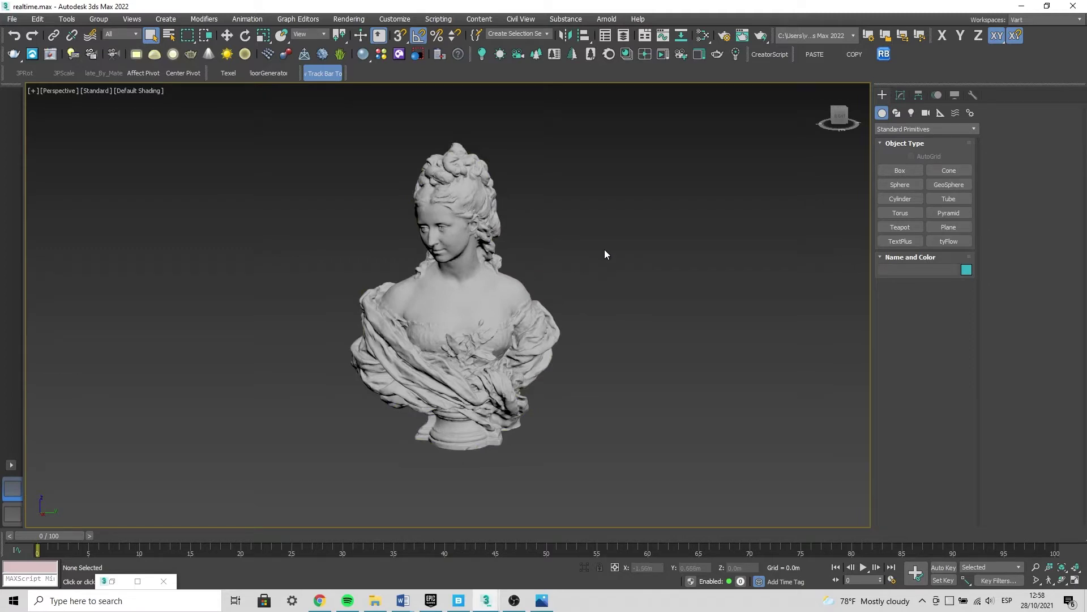
middle_drag(604, 250, 607, 245)
scroll(603, 249, up, 3)
scroll(593, 258, down, 3)
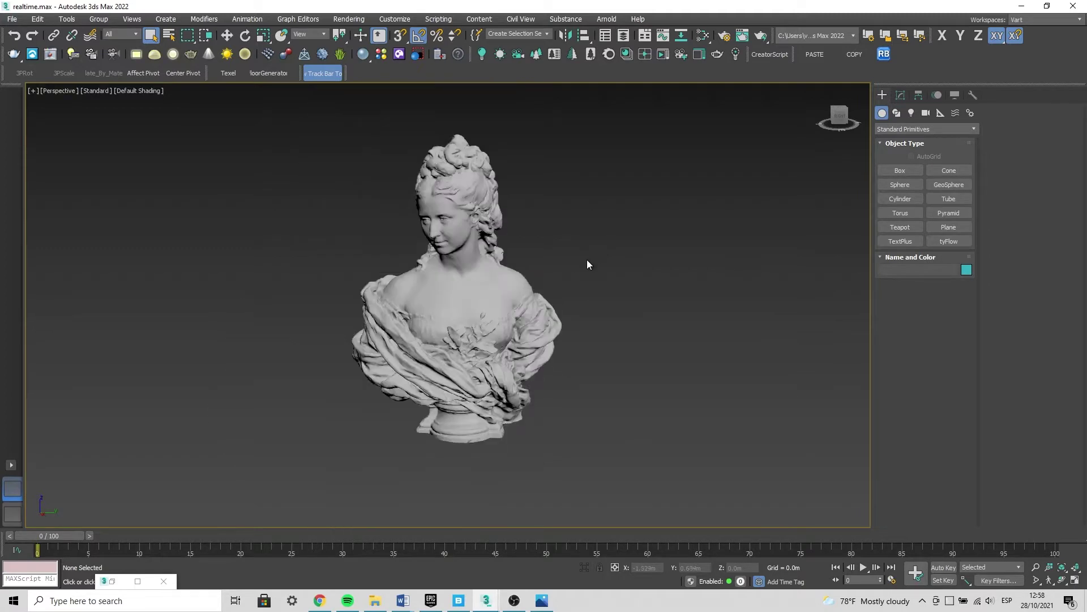
key(m)
mouse_move(572, 290)
middle_down()
mouse_move(569, 274)
mouse_move(536, 286)
middle_up()
mouse_move(534, 325)
middle_down()
mouse_move(554, 313)
mouse_move(522, 280)
middle_up()
Reposition the Physical Material node in the graph and make it active.
scroll(521, 318, down, 2)
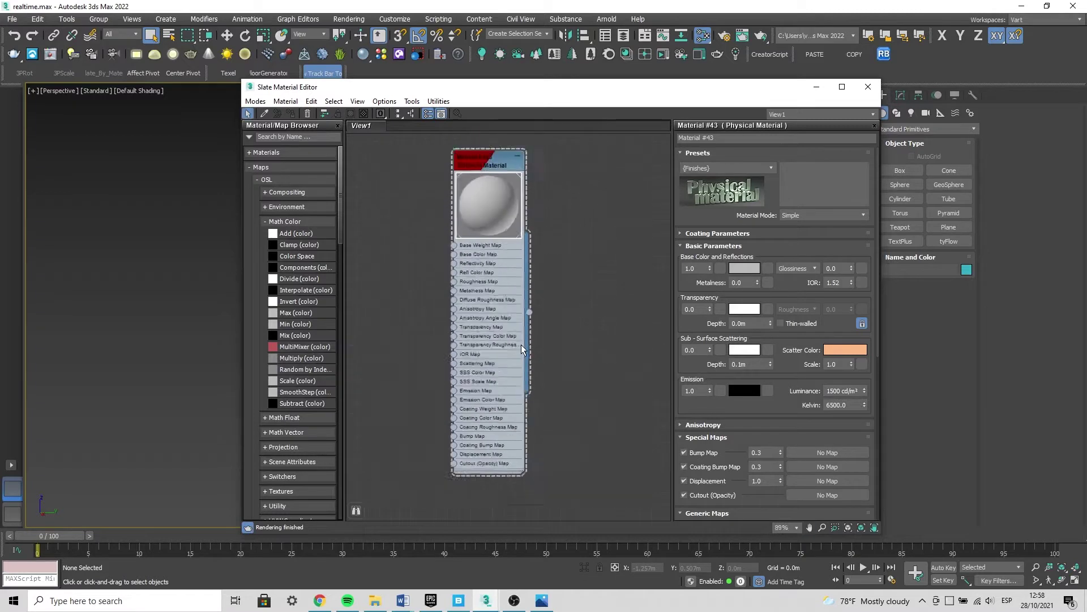
right_click(481, 396)
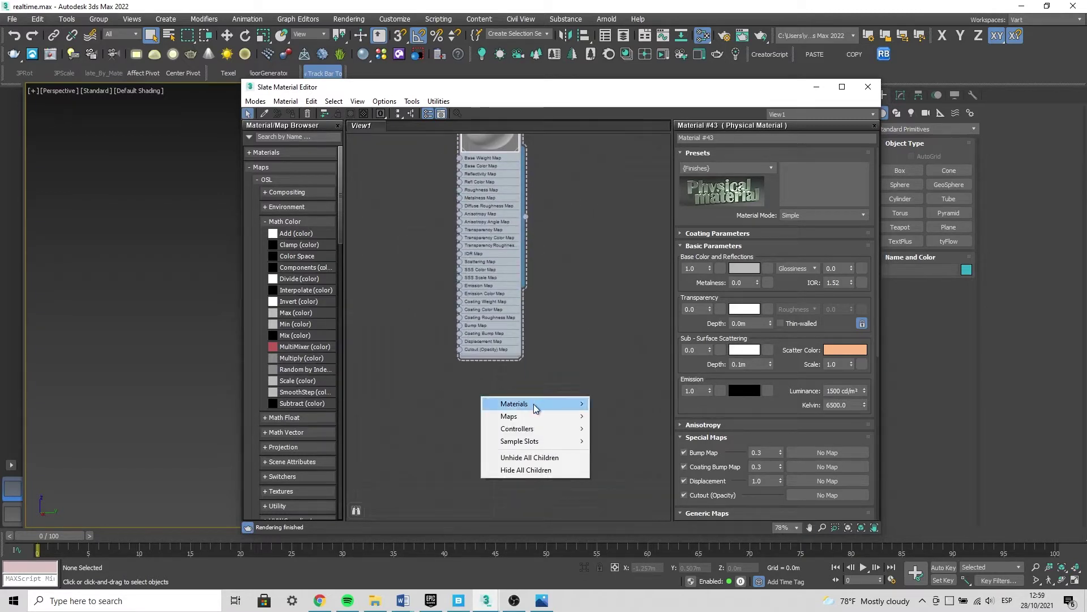
mouse_move(510, 415)
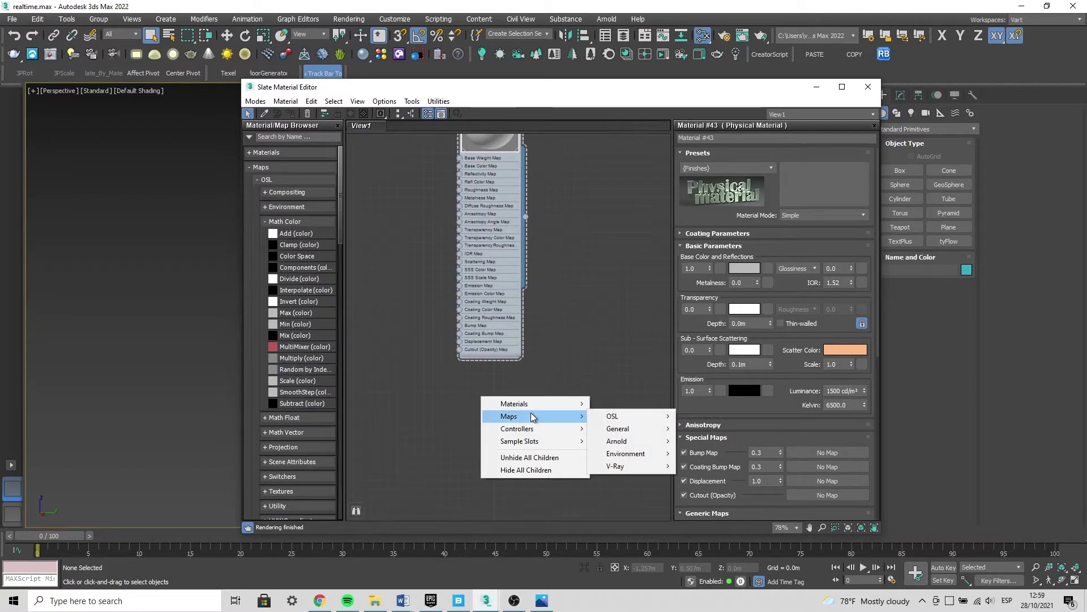
mouse_move(613, 417)
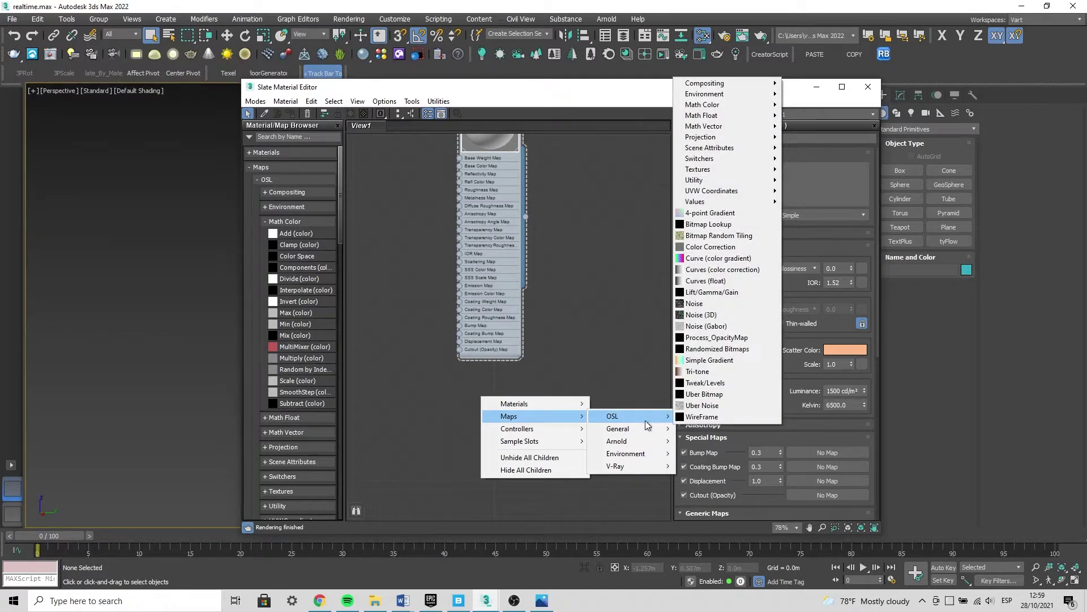
click(583, 249)
scroll(555, 328, up, 2)
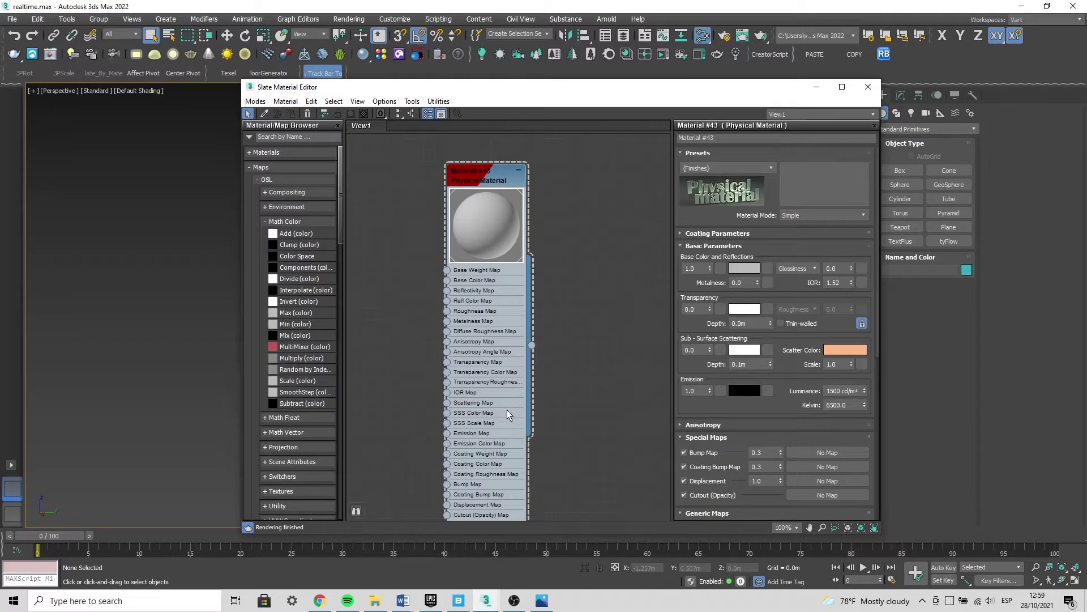
middle_drag(535, 383, 542, 333)
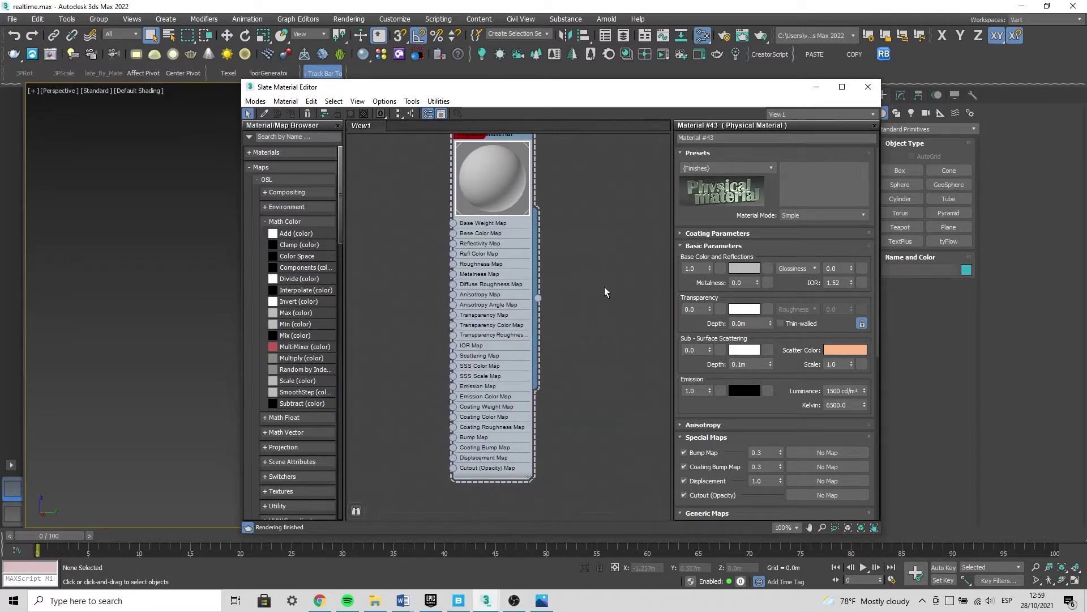
drag(463, 176, 458, 199)
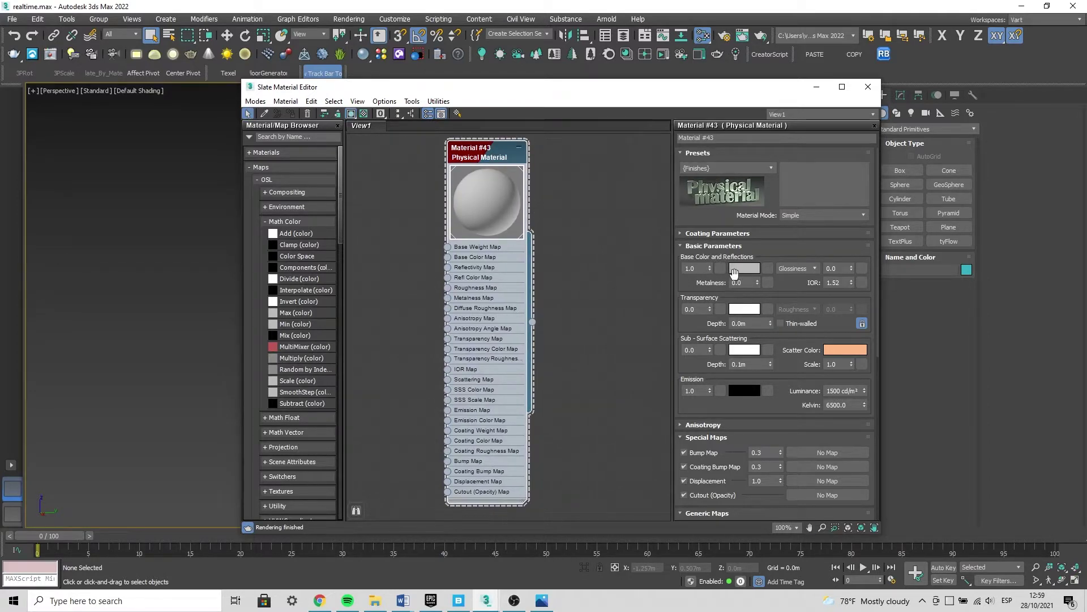
Give Material #43 a dark blue base colour and Roughness reflection mode, then minimize the editor.
click(739, 268)
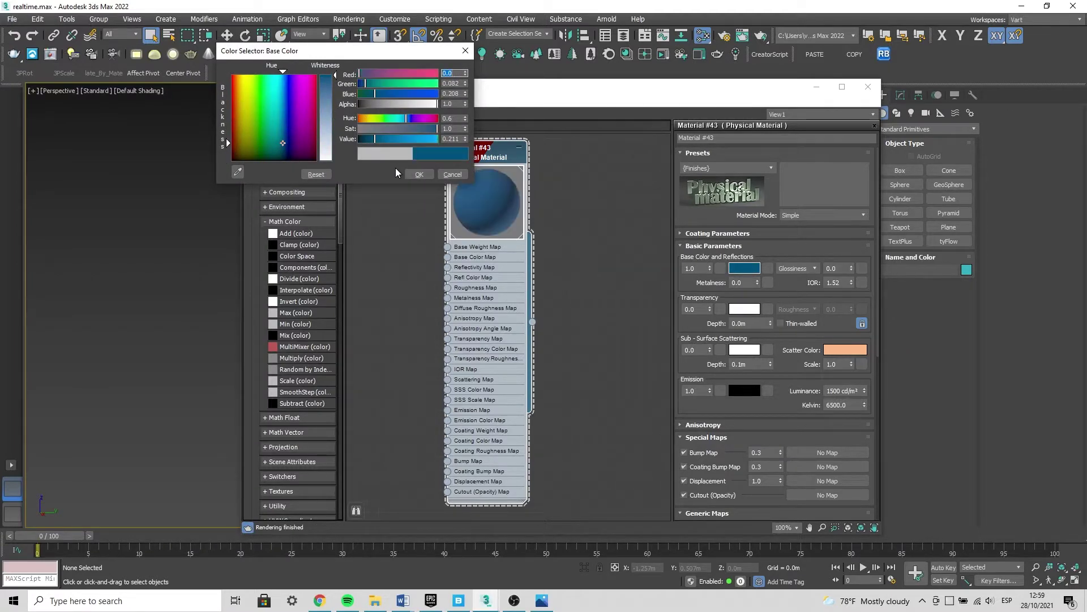
click(418, 175)
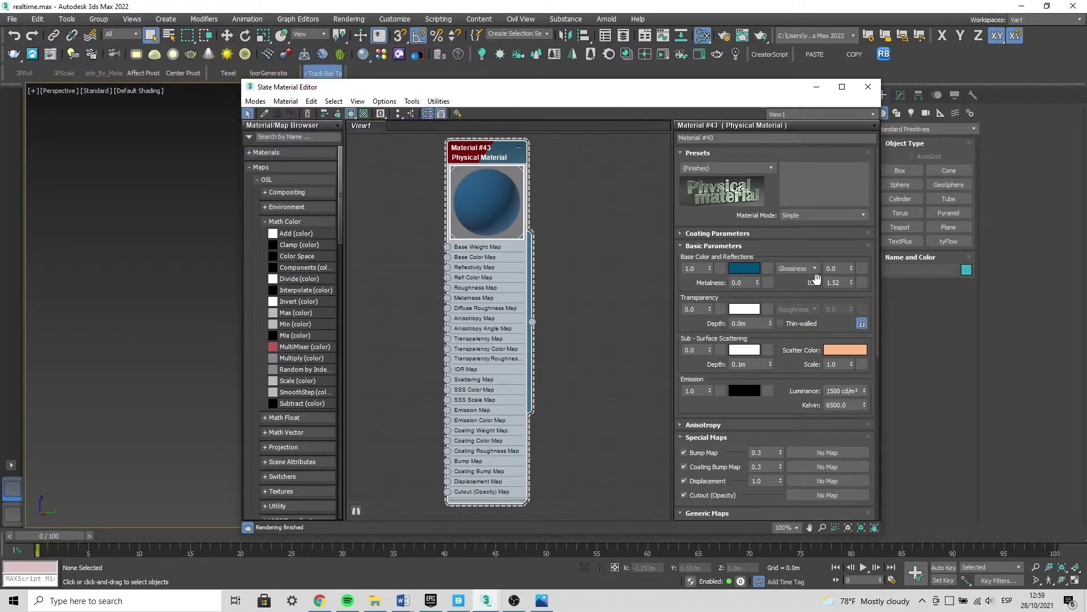
click(796, 268)
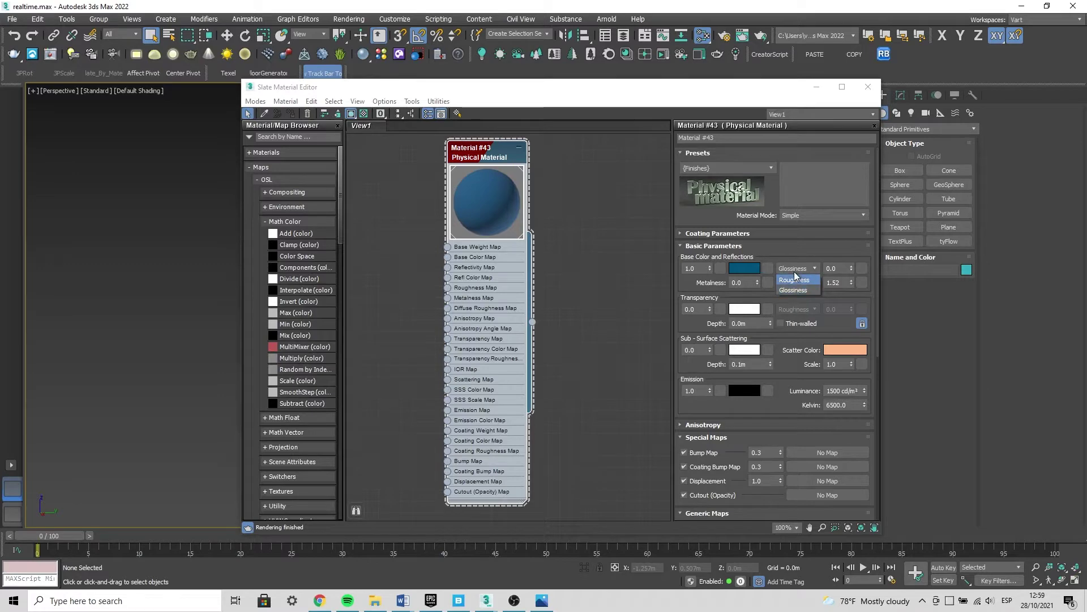
click(795, 279)
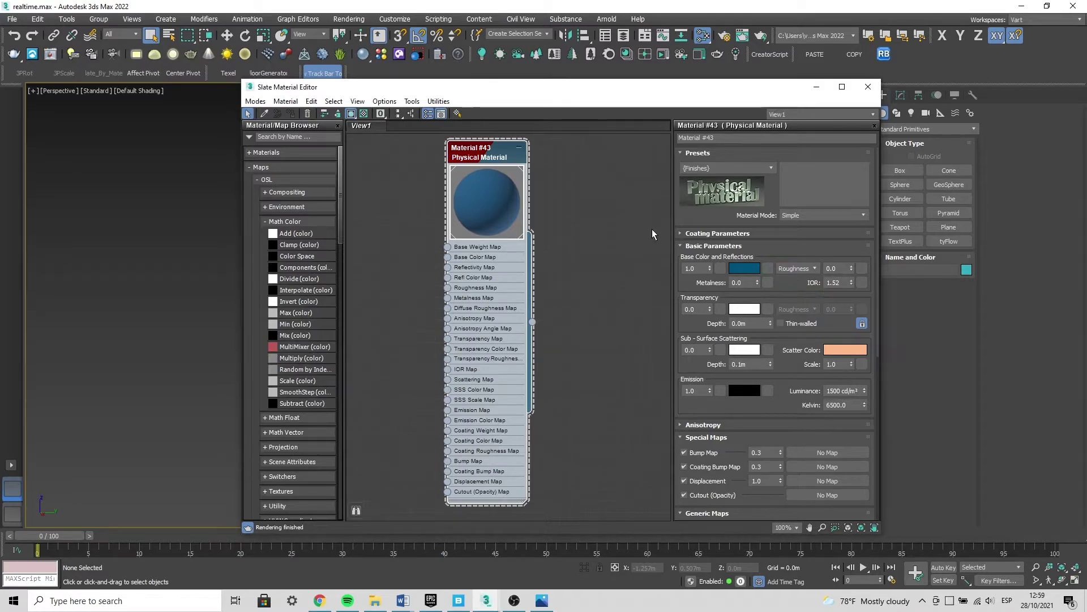
click(816, 88)
middle_drag(532, 271, 558, 241)
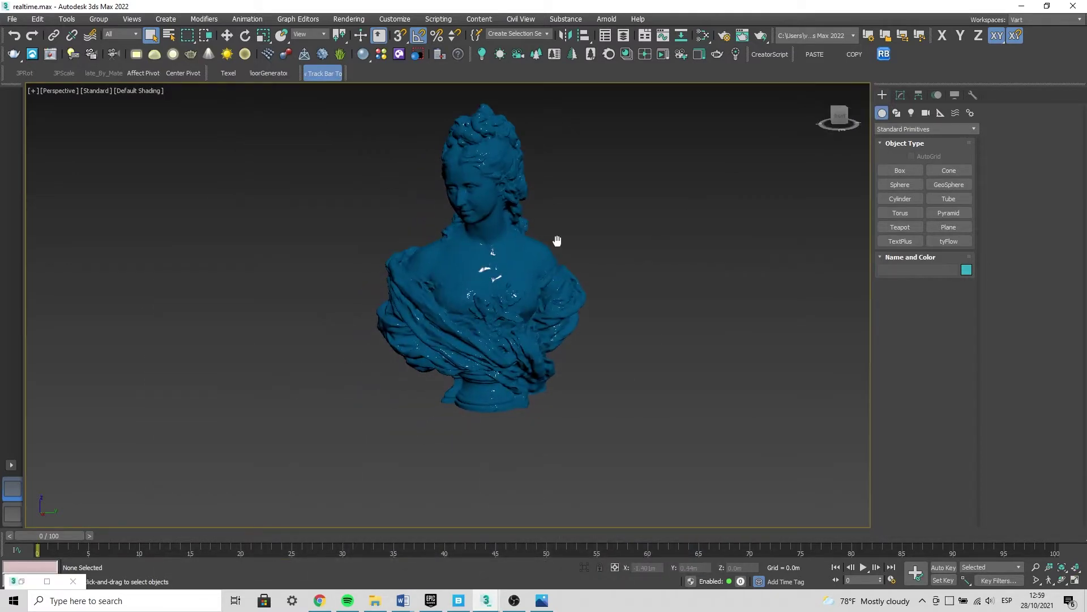
Orbit in around the bust and switch the viewport to High Quality shading.
click(522, 303)
middle_drag(521, 303, 522, 303)
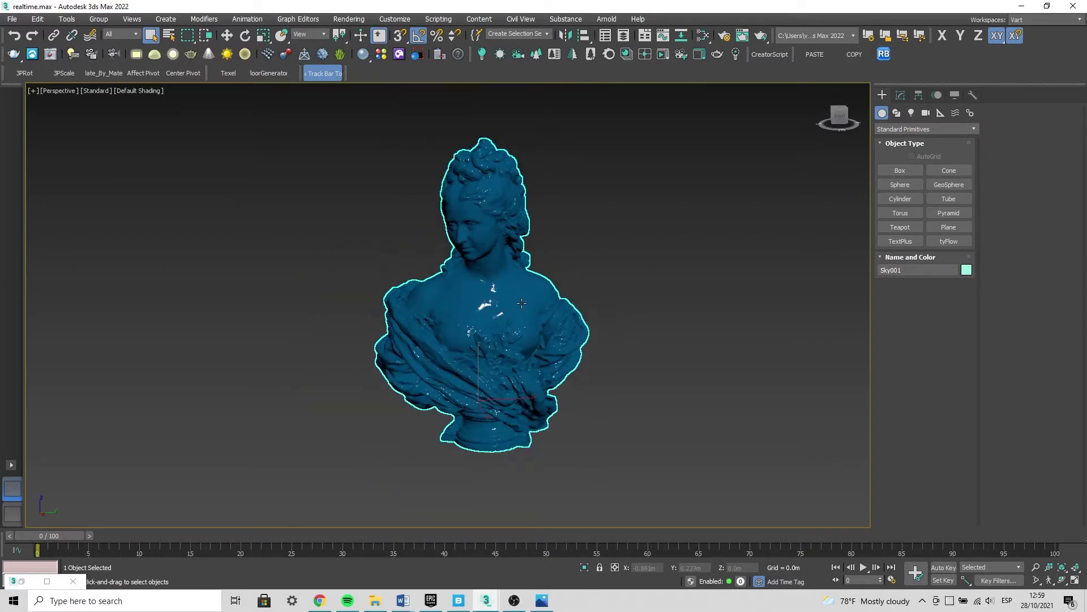
scroll(521, 311, up, 3)
mouse_move(521, 311)
alt+middle_down()
mouse_move(563, 291)
mouse_move(535, 309)
mouse_move(509, 298)
alt+middle_up()
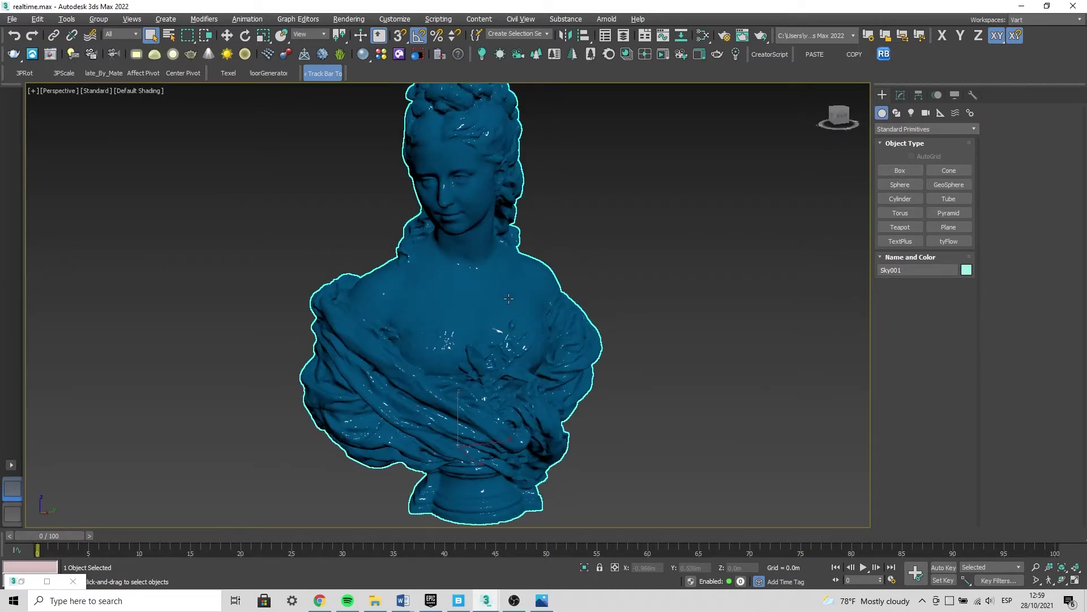
scroll(509, 298, down, 3)
scroll(514, 300, up, 2)
scroll(508, 311, up, 2)
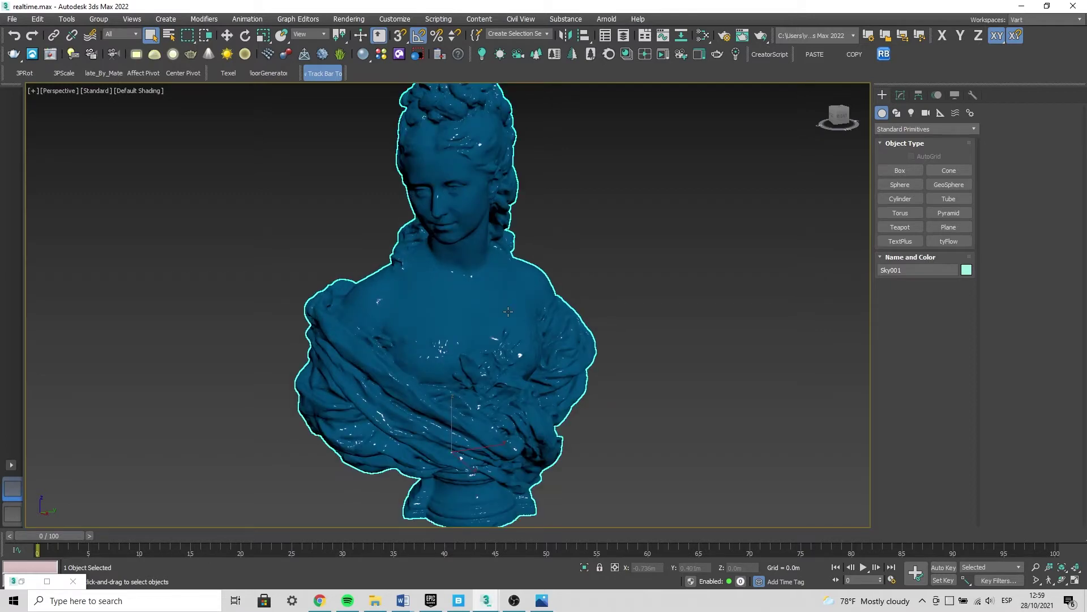
click(171, 230)
click(90, 92)
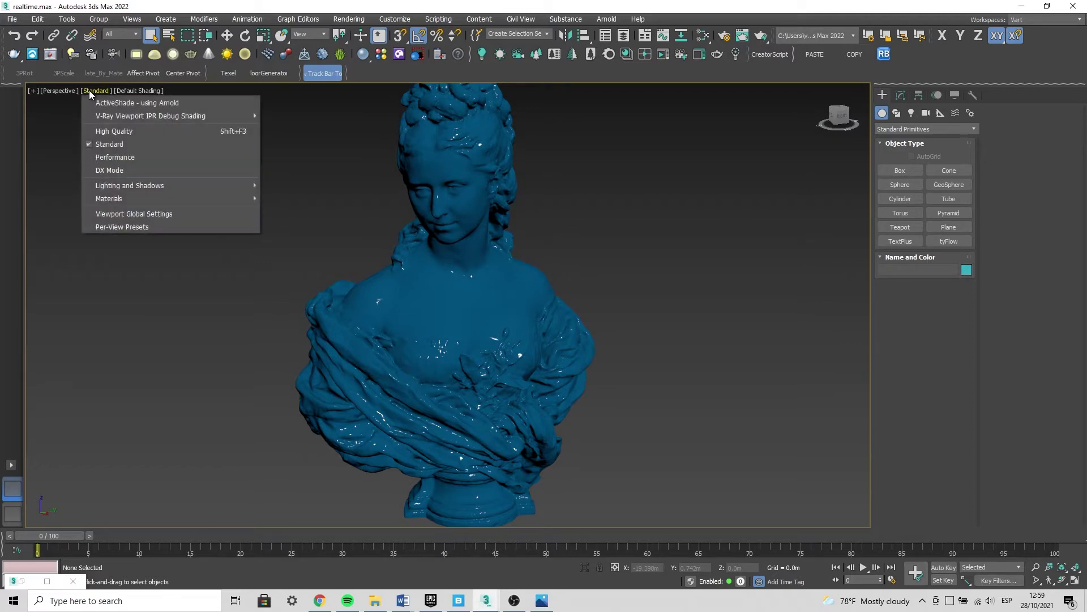
click(121, 132)
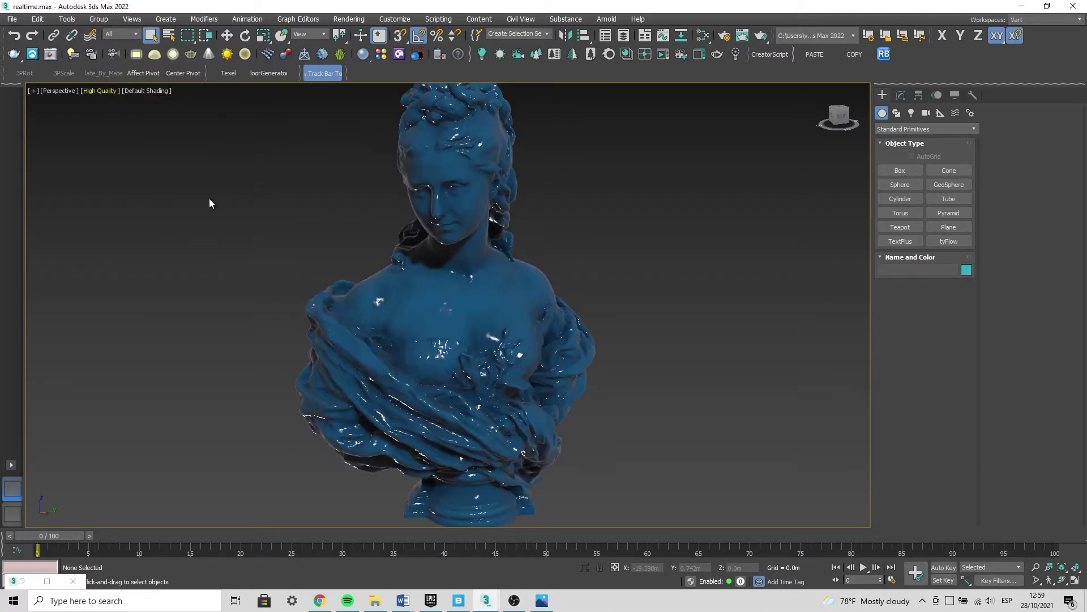
Orbit the glossy blue bust to inspect its side, three-quarter and frontal views.
alt+middle_drag(252, 258, 296, 268)
scroll(296, 268, up, 3)
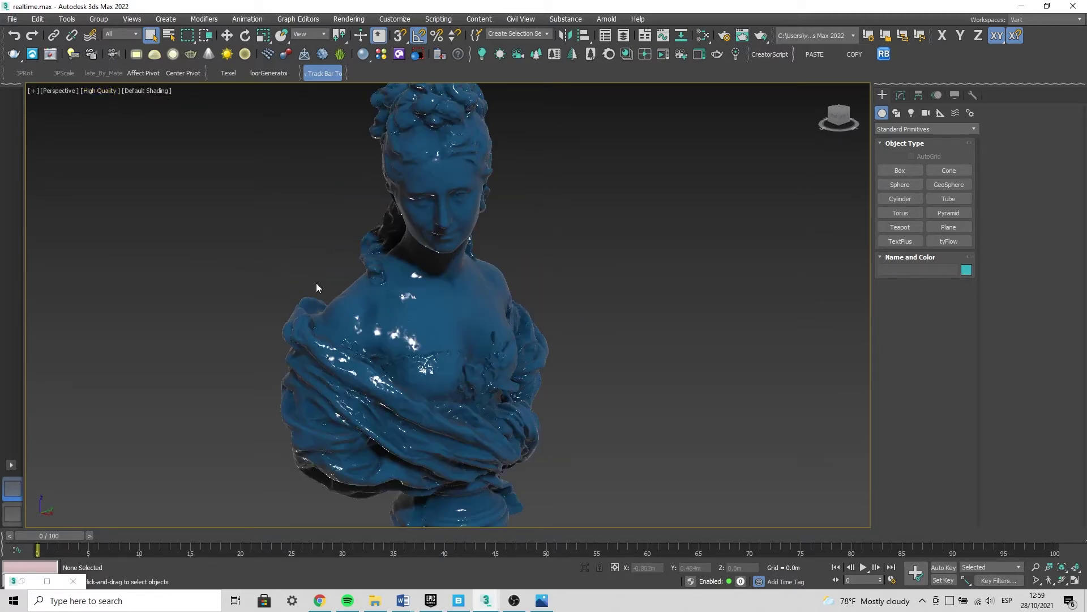
click(453, 304)
alt+middle_drag(452, 304, 443, 327)
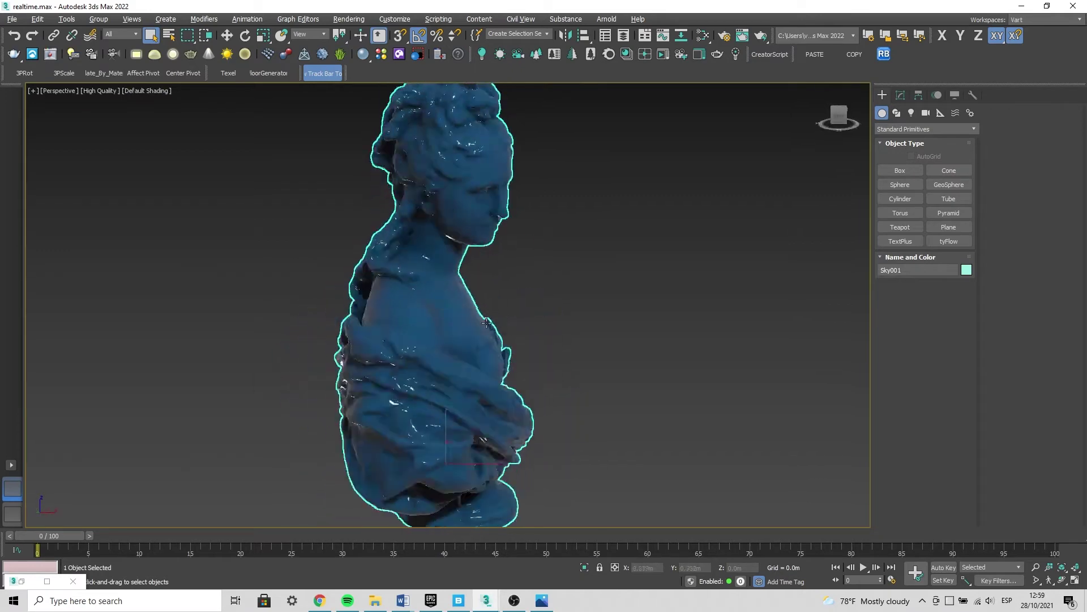
mouse_move(477, 332)
alt+middle_down()
mouse_move(496, 358)
mouse_move(418, 321)
mouse_move(441, 337)
mouse_move(445, 247)
alt+middle_up()
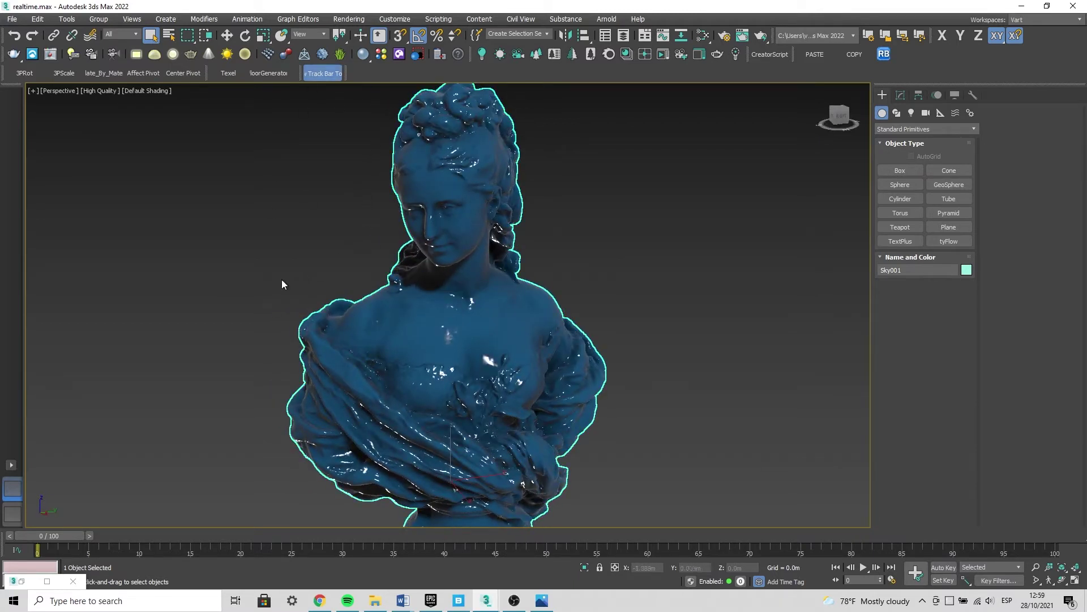
mouse_move(426, 464)
middle_down()
mouse_move(476, 430)
mouse_move(475, 318)
mouse_move(406, 326)
mouse_move(505, 307)
mouse_move(392, 75)
middle_up()
scroll(457, 433, down, 2)
scroll(475, 422, up, 3)
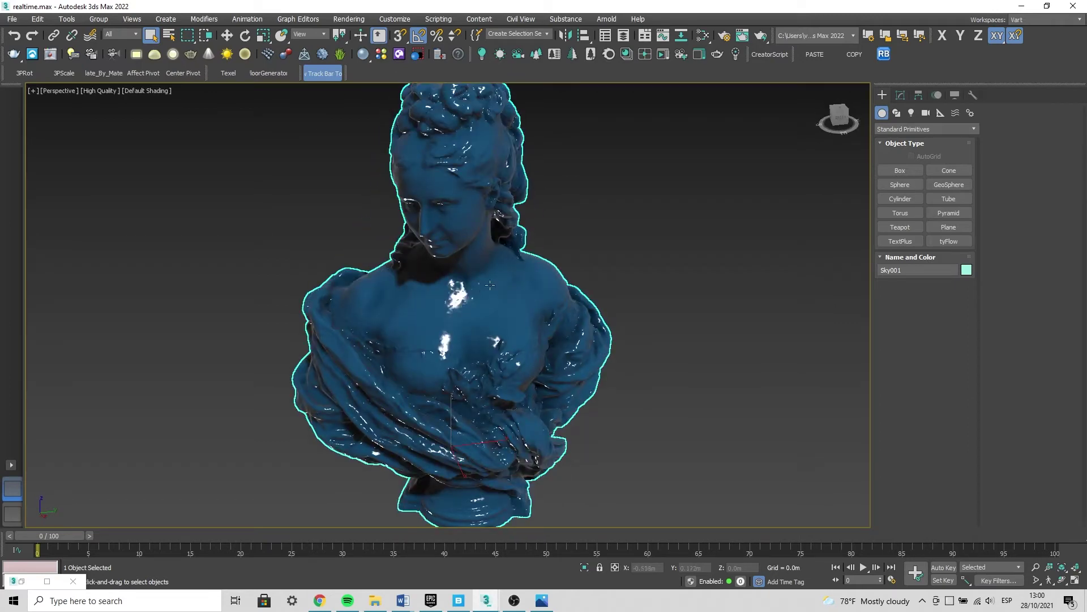
scroll(490, 285, down, 2)
alt+middle_drag(487, 315, 501, 301)
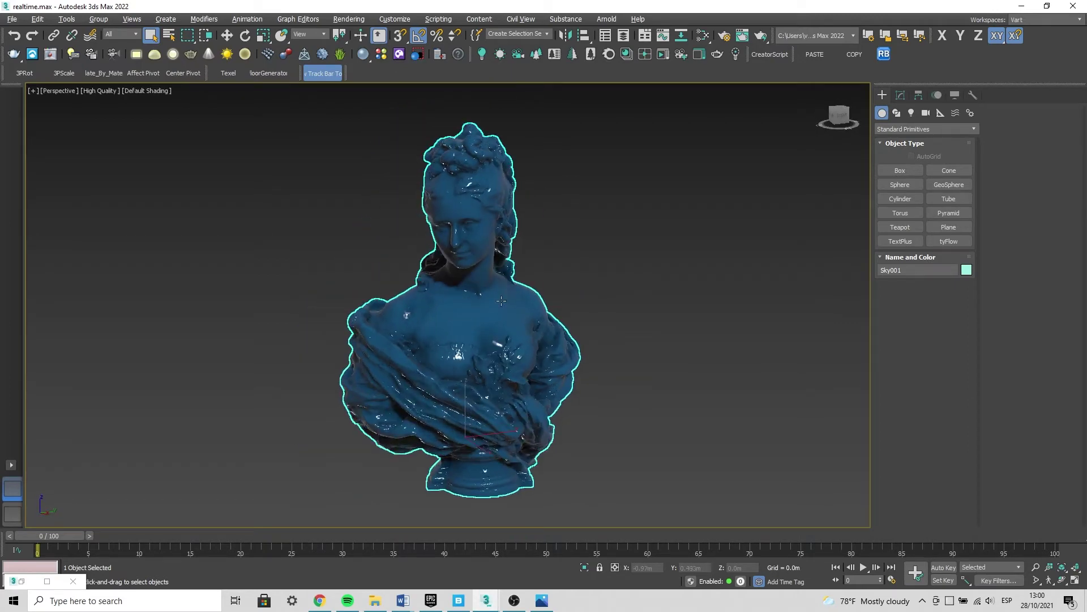
click(634, 233)
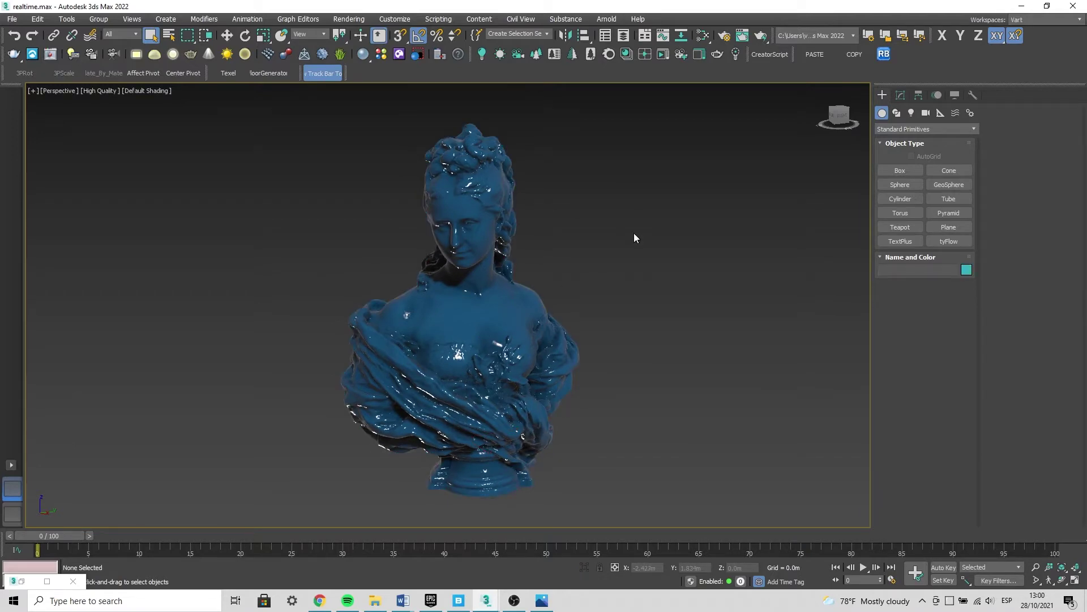
Reopen the Slate Material Editor and move it aside to add a new map.
key(m)
mouse_move(604, 91)
mouse_down()
mouse_move(425, 109)
mouse_move(766, 81)
mouse_up()
scroll(589, 356, down, 5)
scroll(628, 237, up, 1)
right_click(594, 258)
mouse_move(621, 272)
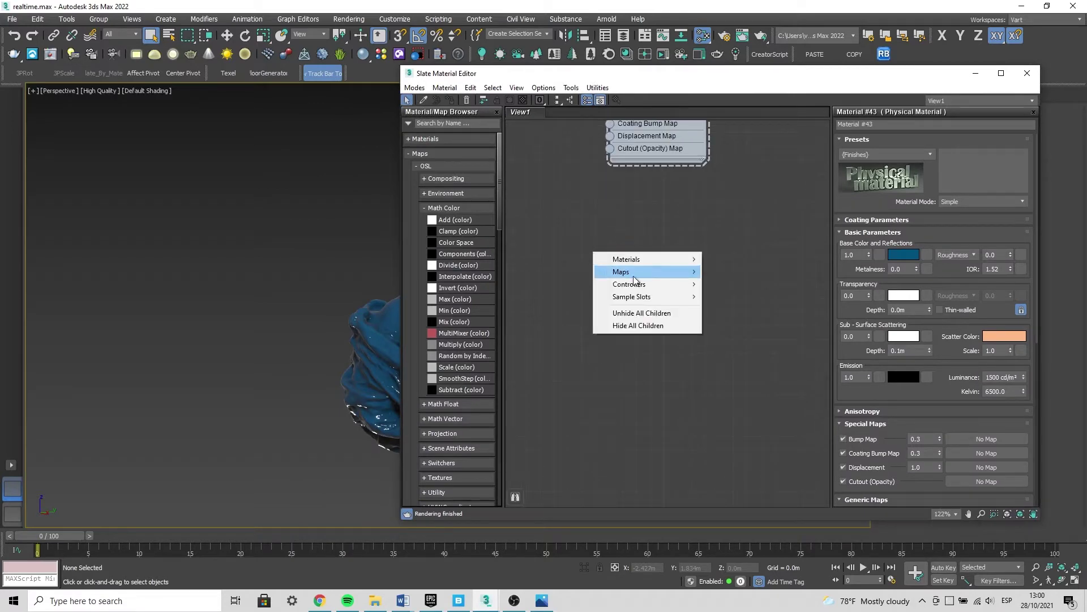
mouse_move(724, 271)
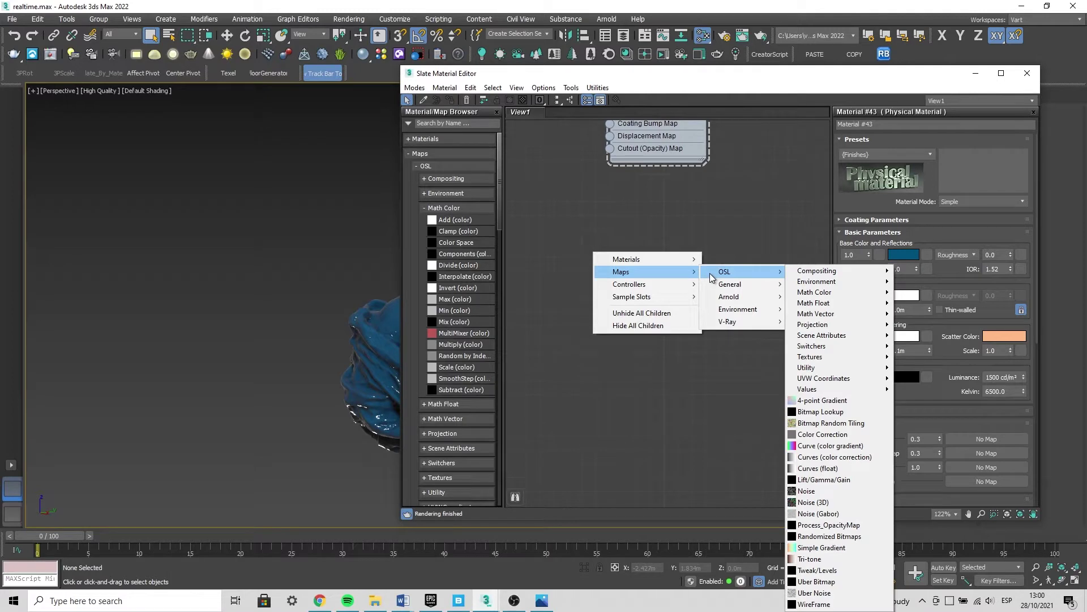
mouse_move(817, 281)
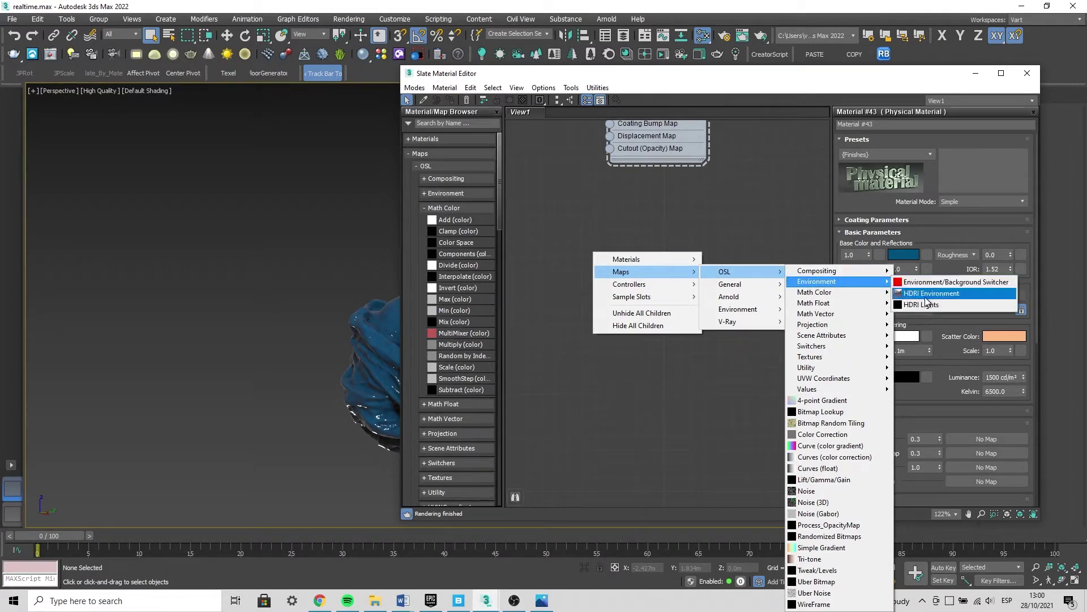
Create an HDRI Environment map loading teatro_massimo_2k.hdr from the street HDRI folder.
click(925, 295)
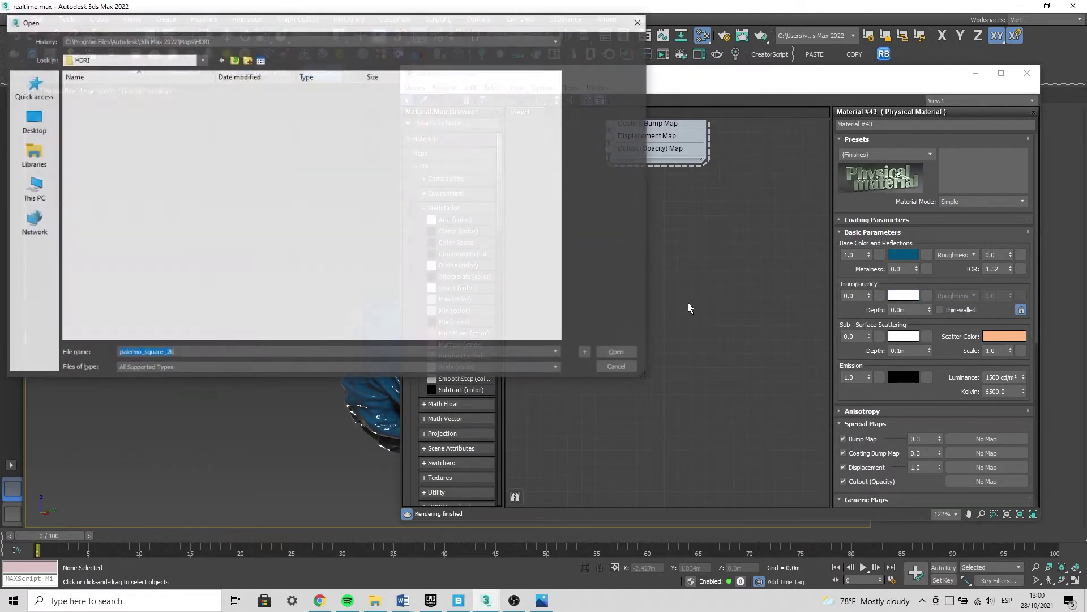
click(375, 600)
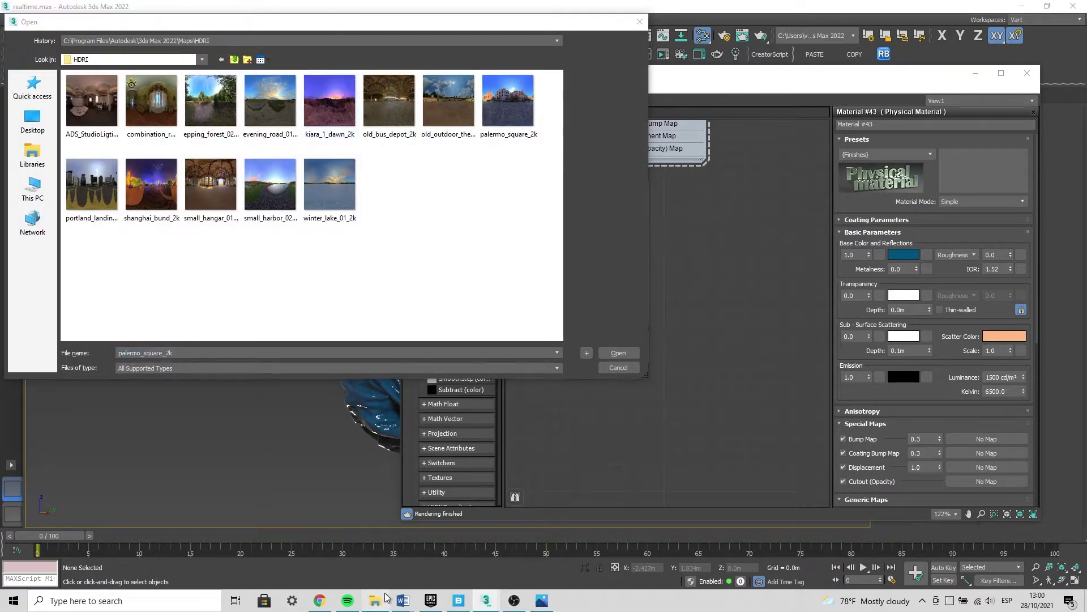
click(851, 122)
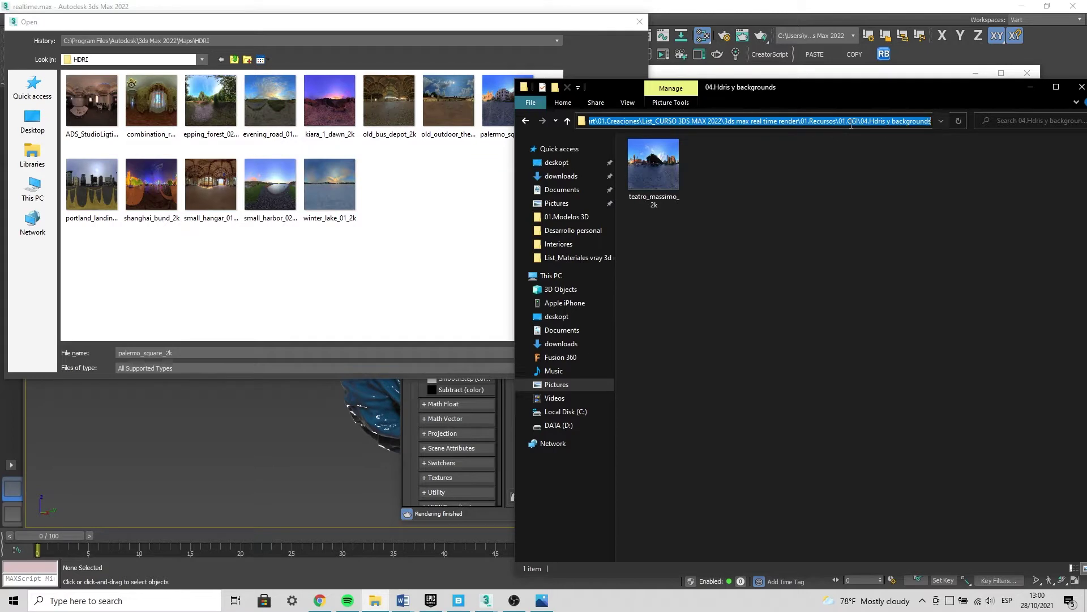
click(283, 333)
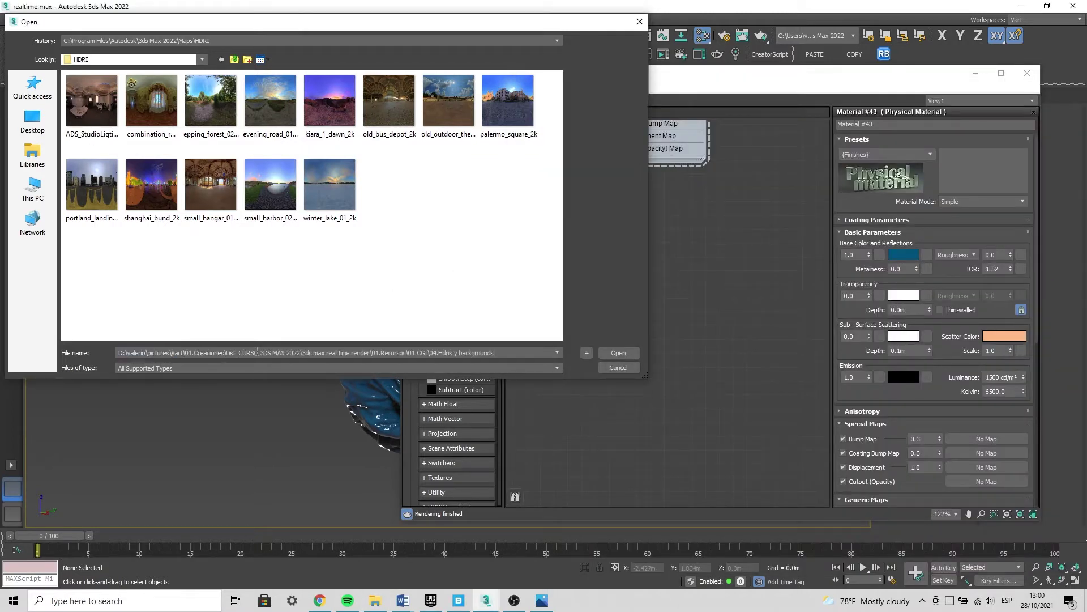
key(Return)
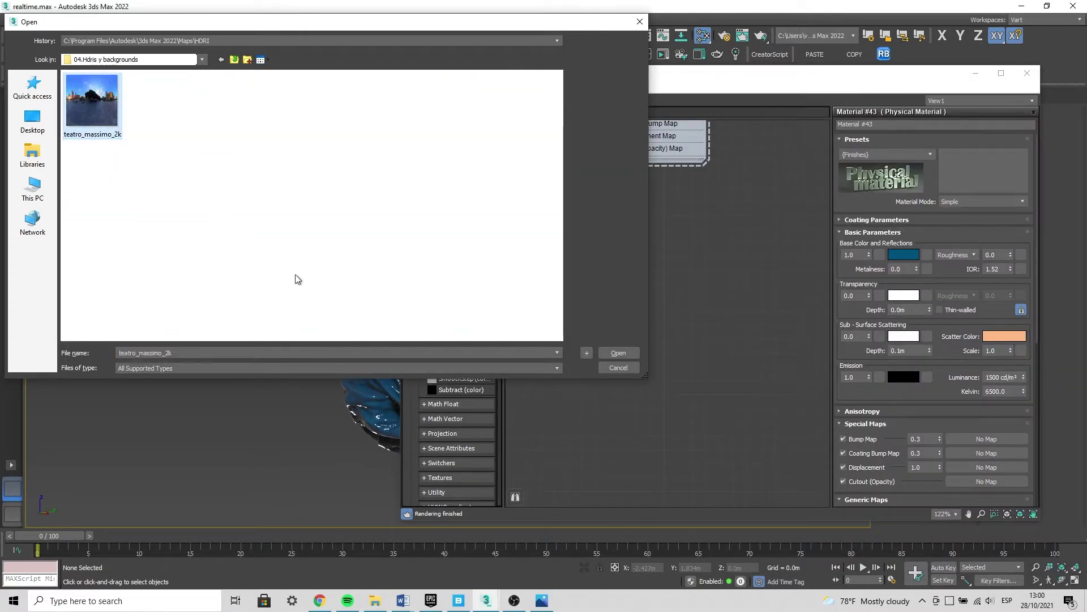
click(619, 354)
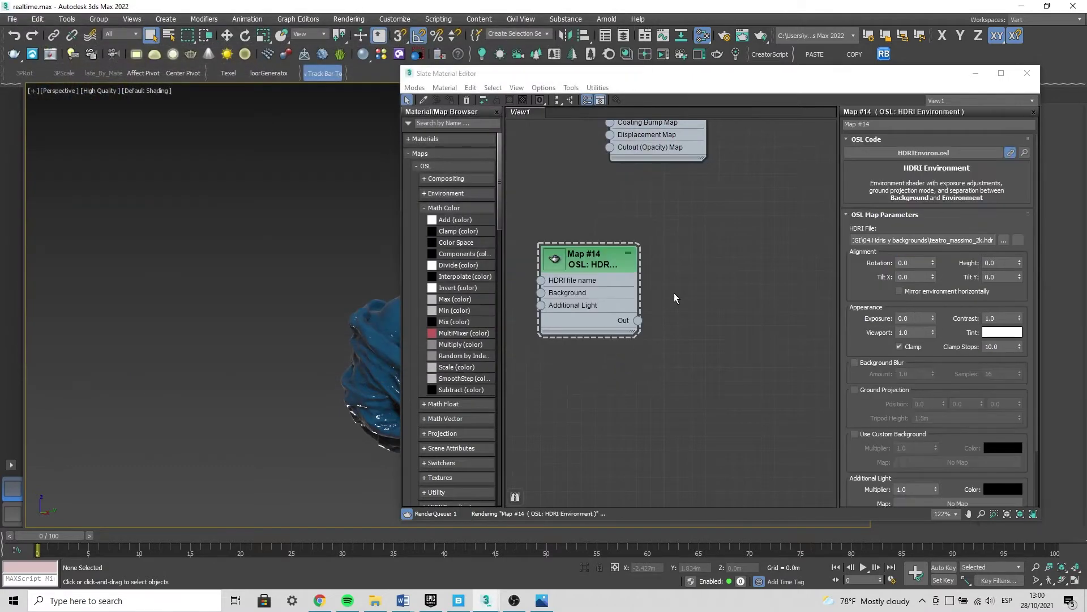
Move and expand the Map #14 node to preview the image, then minimize the editor.
mouse_move(589, 266)
mouse_down()
mouse_move(641, 280)
mouse_move(677, 227)
mouse_up()
double_click(598, 267)
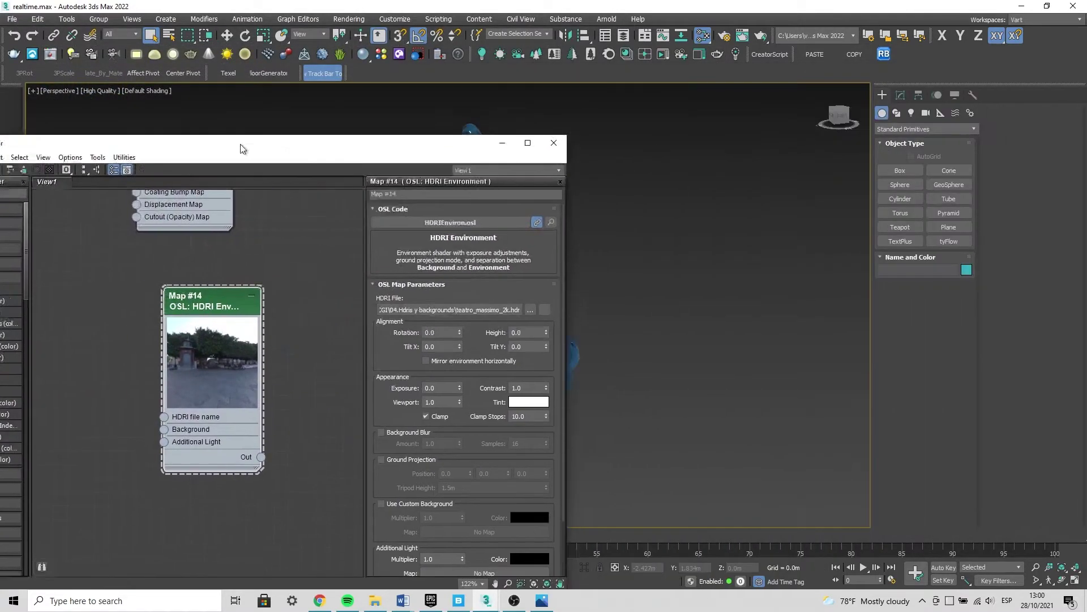
drag(716, 76, 193, 106)
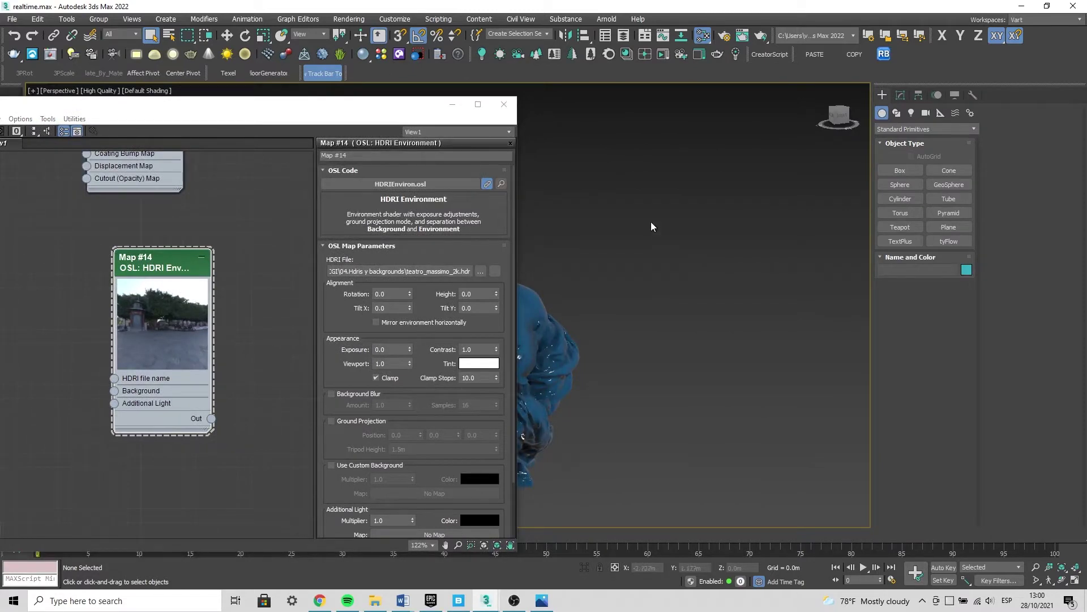
click(452, 104)
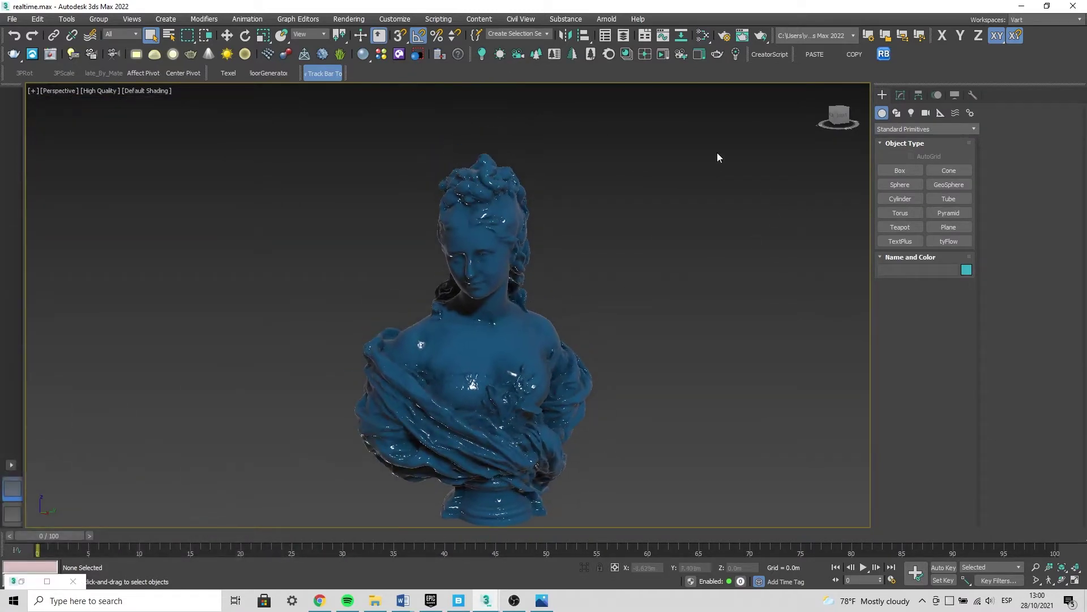
Open Environment and Effects and test the background colour, leaving it black.
middle_drag(684, 272, 679, 248)
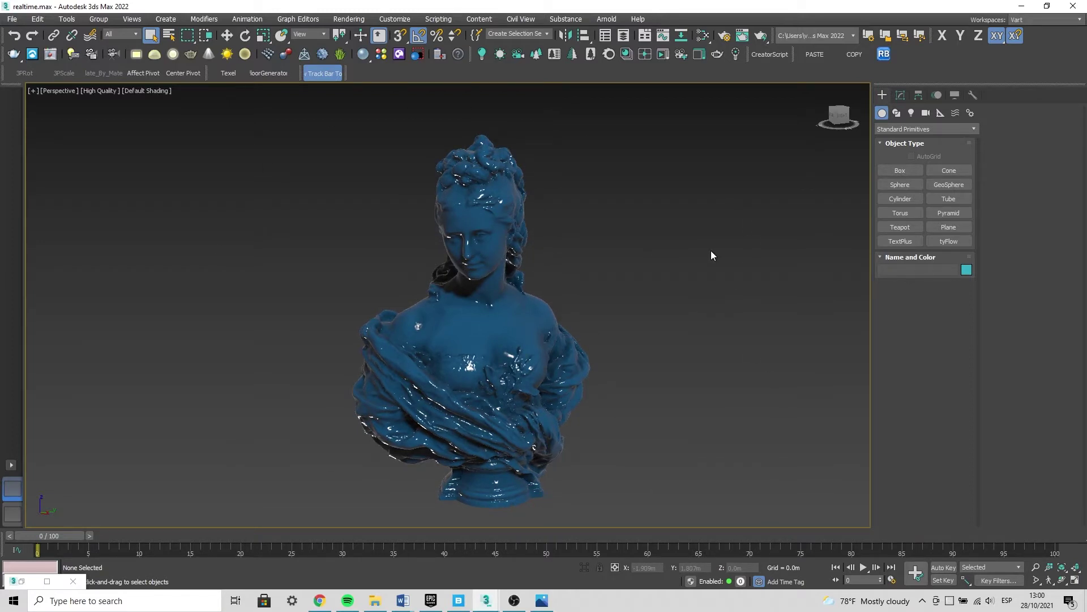
key(8)
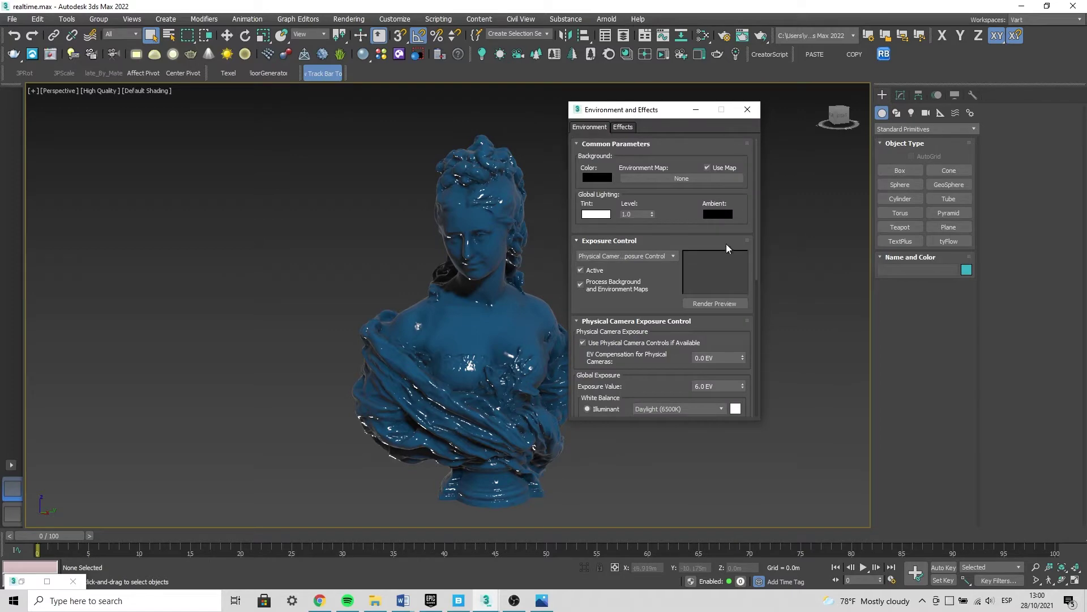
click(604, 179)
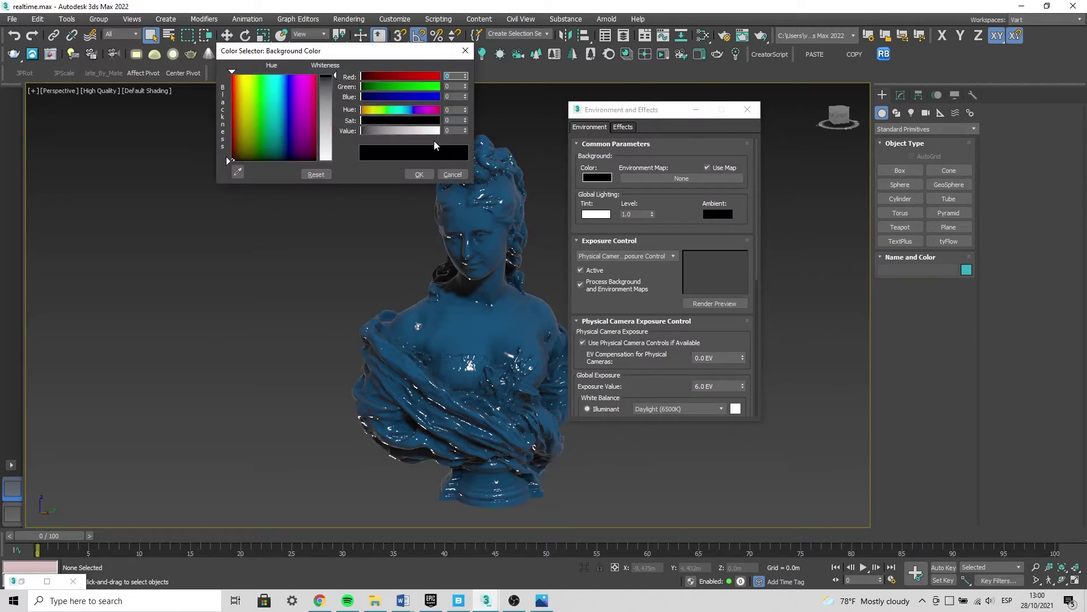
drag(330, 85, 335, 135)
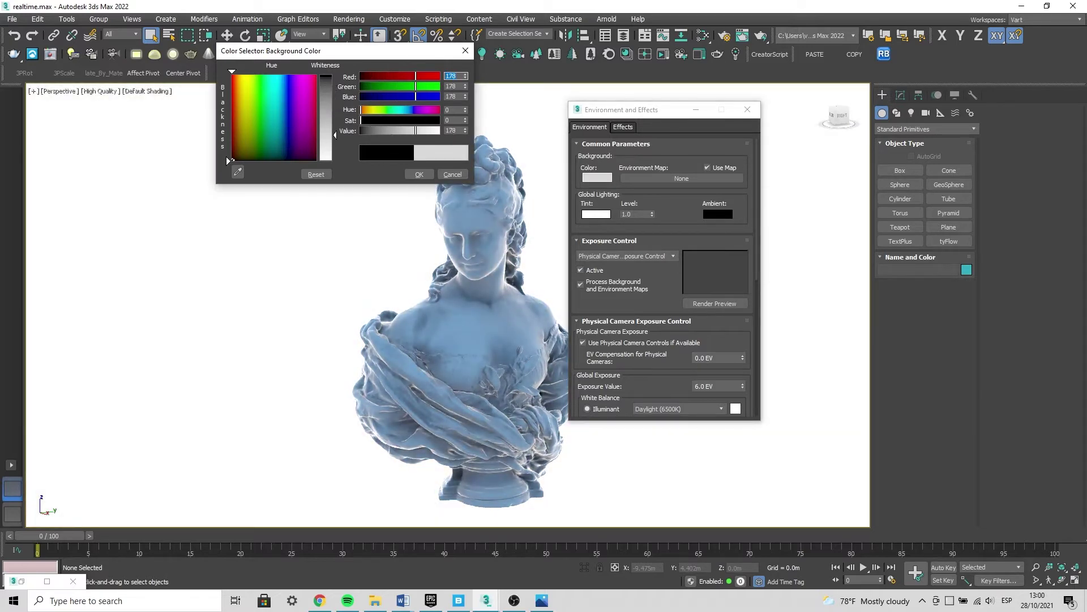
drag(333, 136, 334, 75)
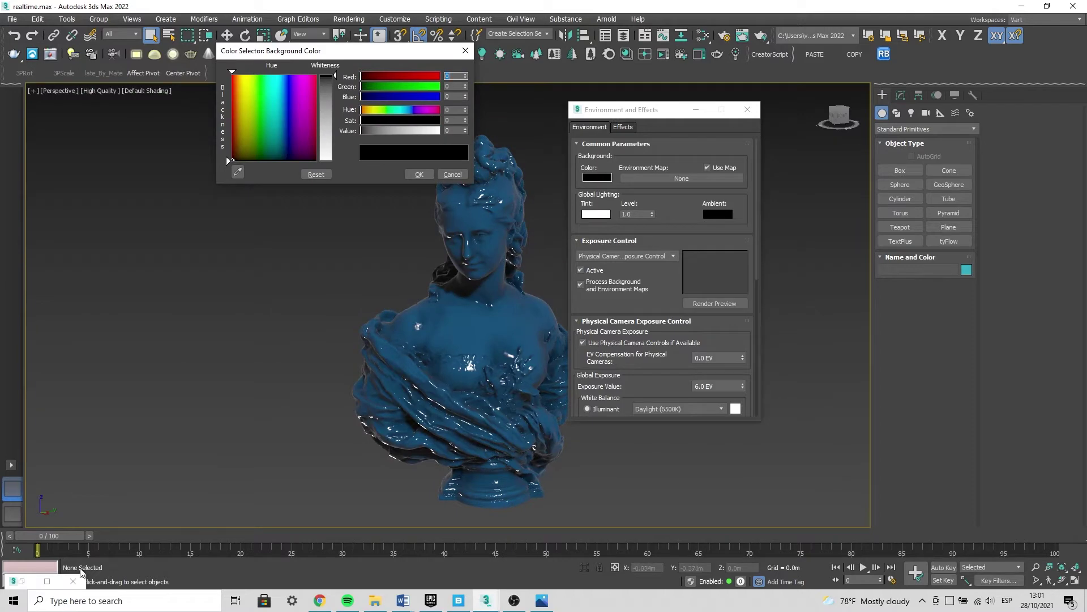
key(Return)
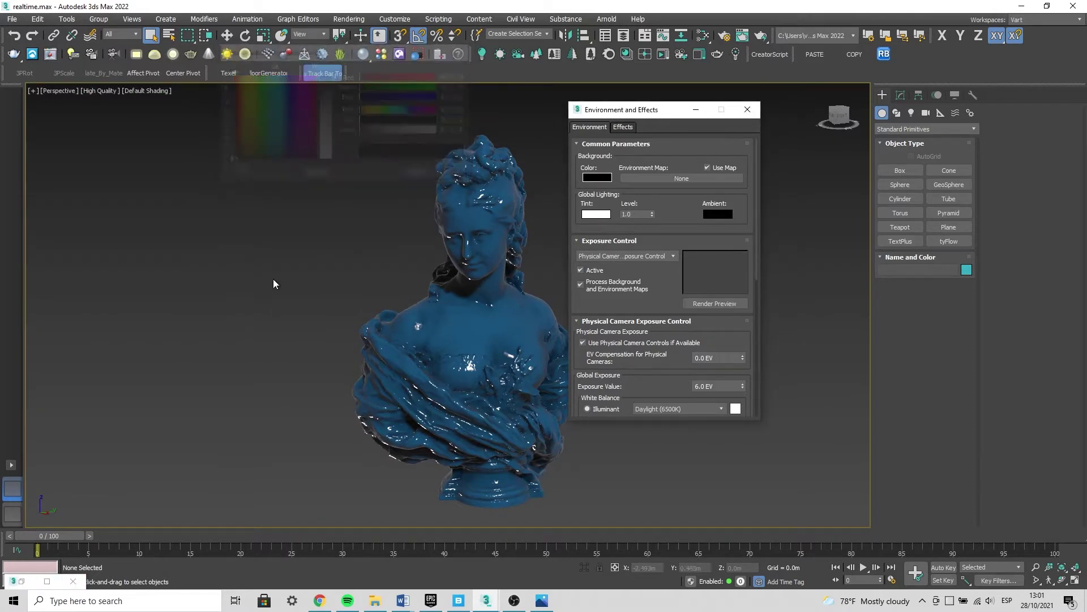
Drag Map #14 onto the Environment Map slot as an instance, then minimize both windows.
click(18, 585)
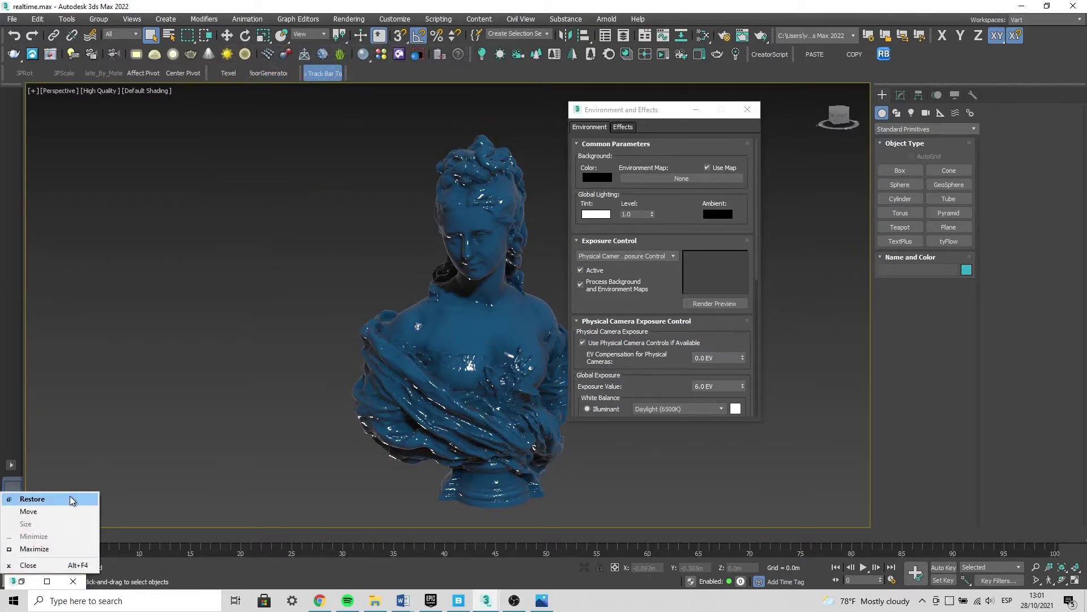
click(73, 497)
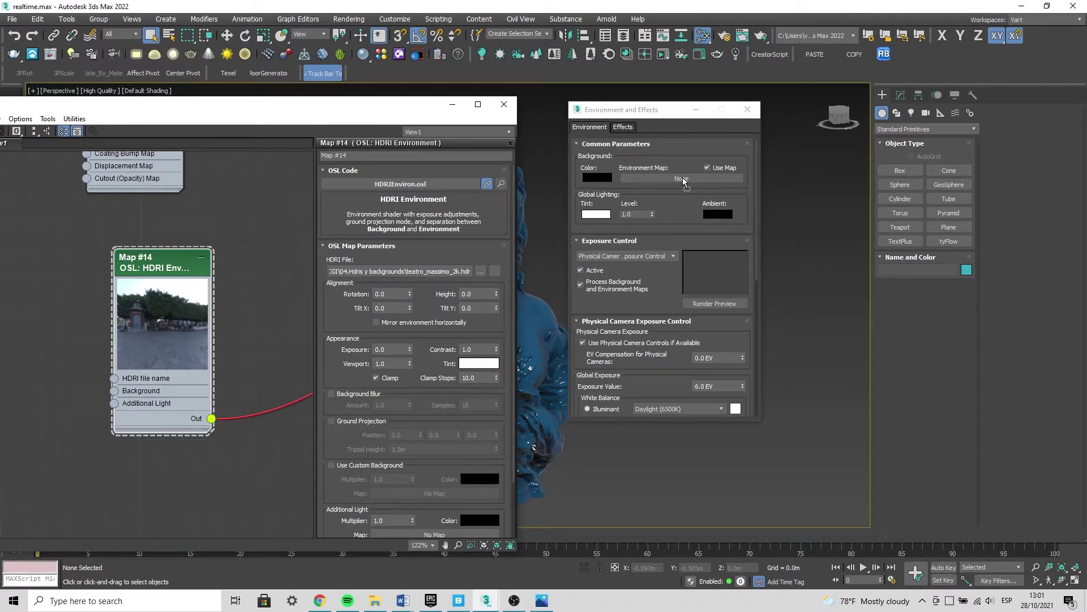
drag(683, 181, 683, 181)
click(639, 300)
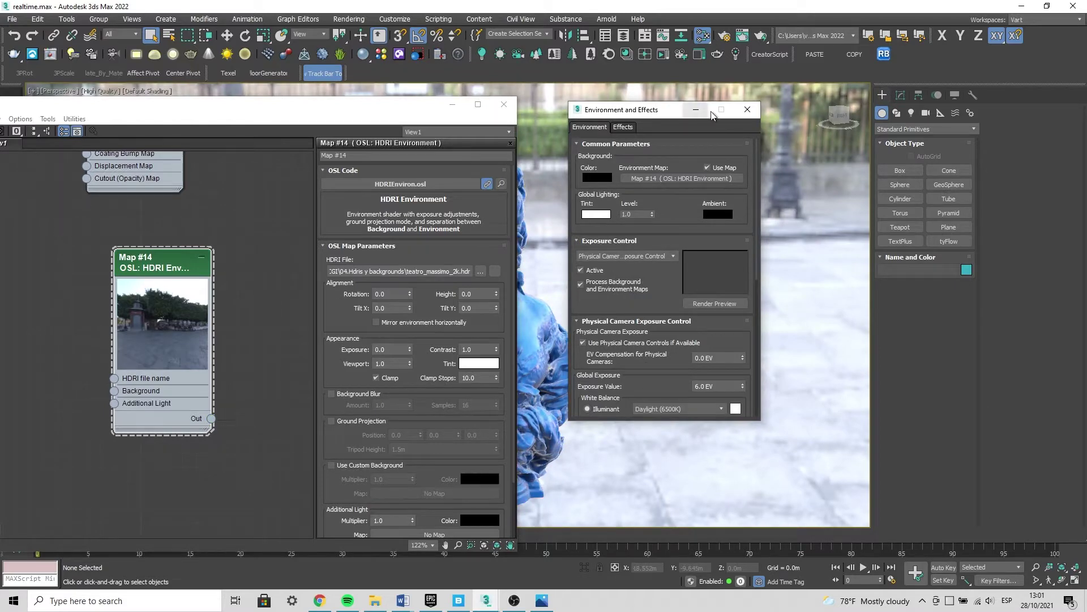
click(697, 110)
click(452, 105)
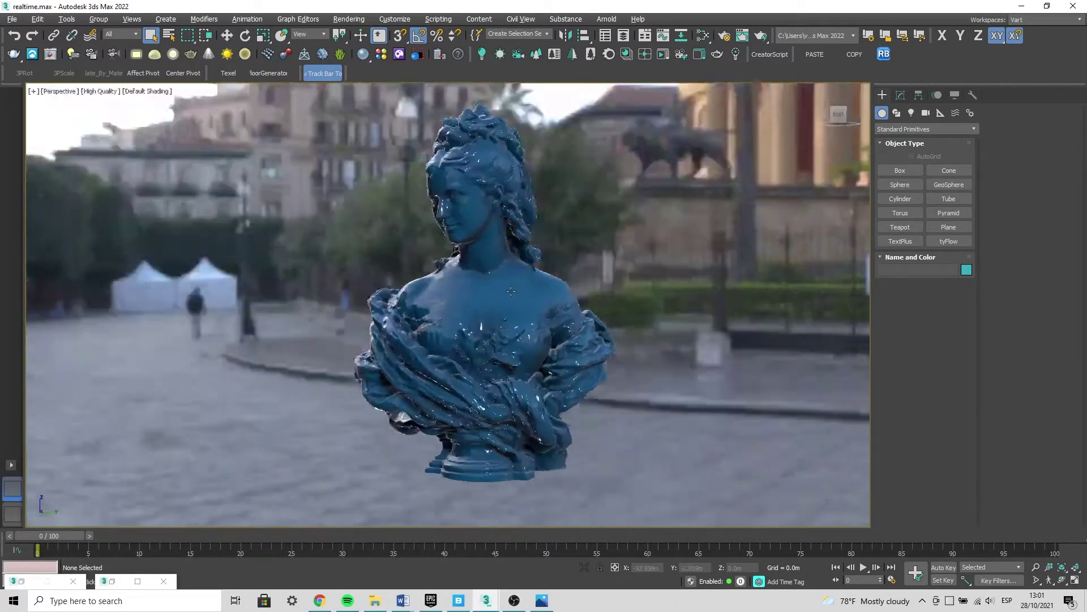
mouse_move(511, 292)
alt+middle_down()
mouse_move(487, 268)
mouse_move(491, 306)
alt+middle_up()
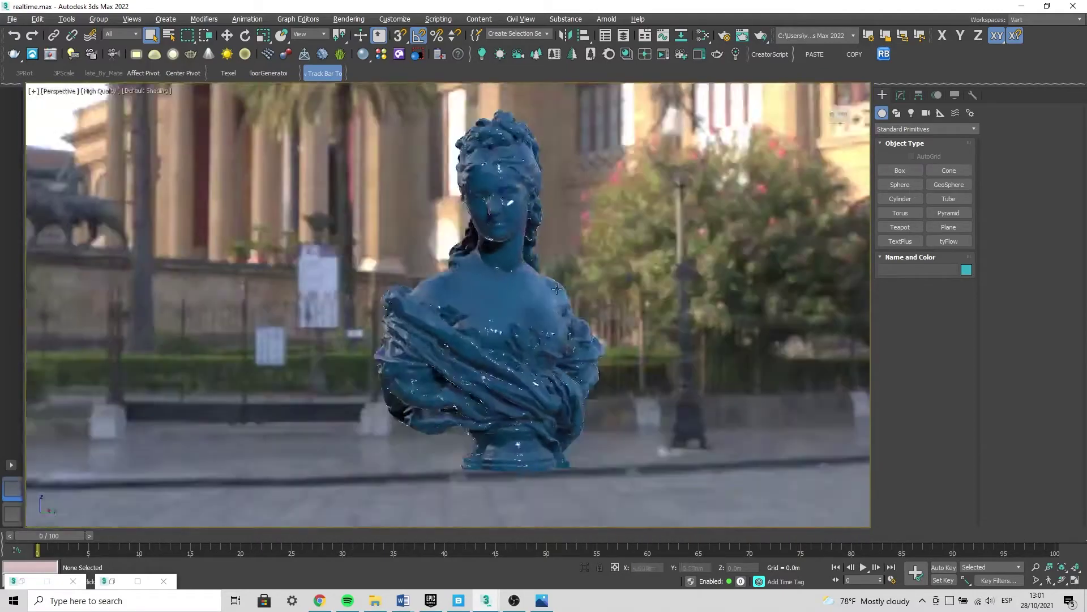
scroll(491, 312, up, 3)
scroll(491, 319, down, 2)
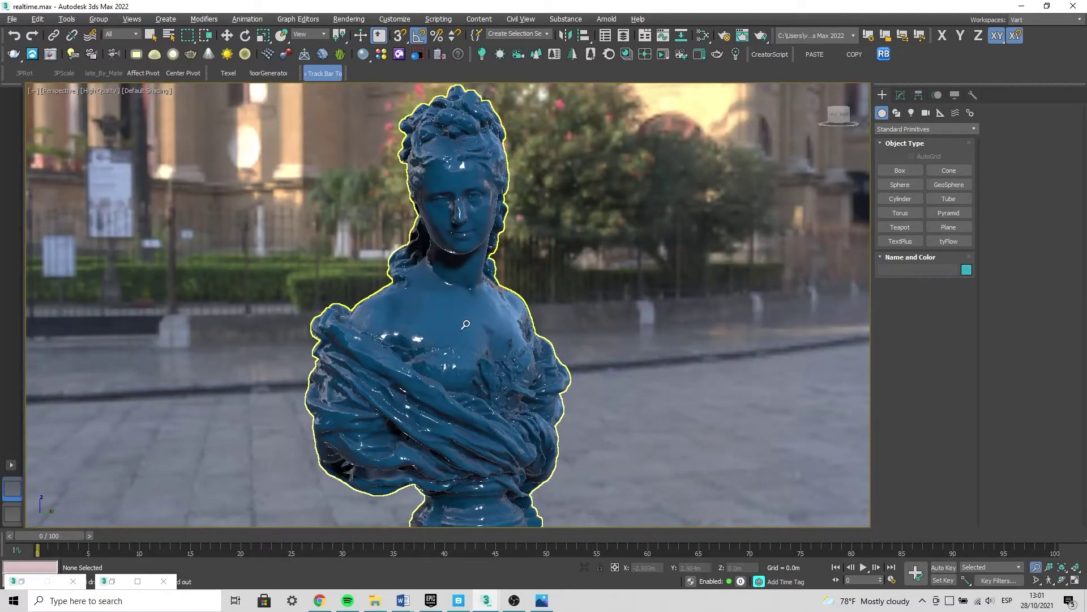
scroll(447, 267, up, 2)
mouse_move(456, 308)
alt+middle_down()
mouse_move(376, 311)
mouse_move(427, 311)
alt+middle_up()
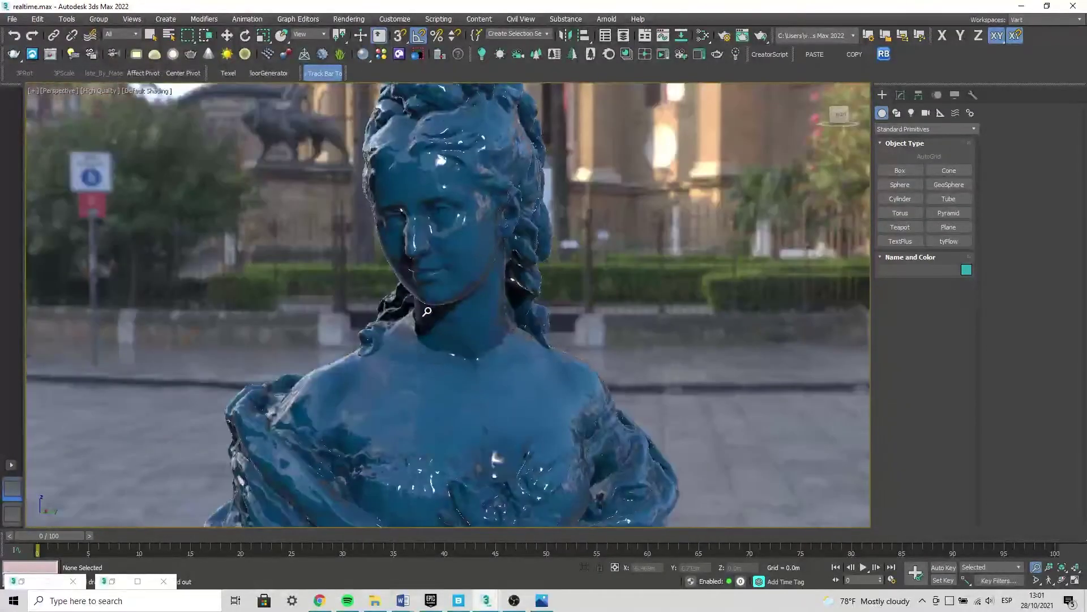
scroll(427, 311, down, 3)
alt+middle_drag(427, 311, 409, 322)
scroll(409, 322, up, 3)
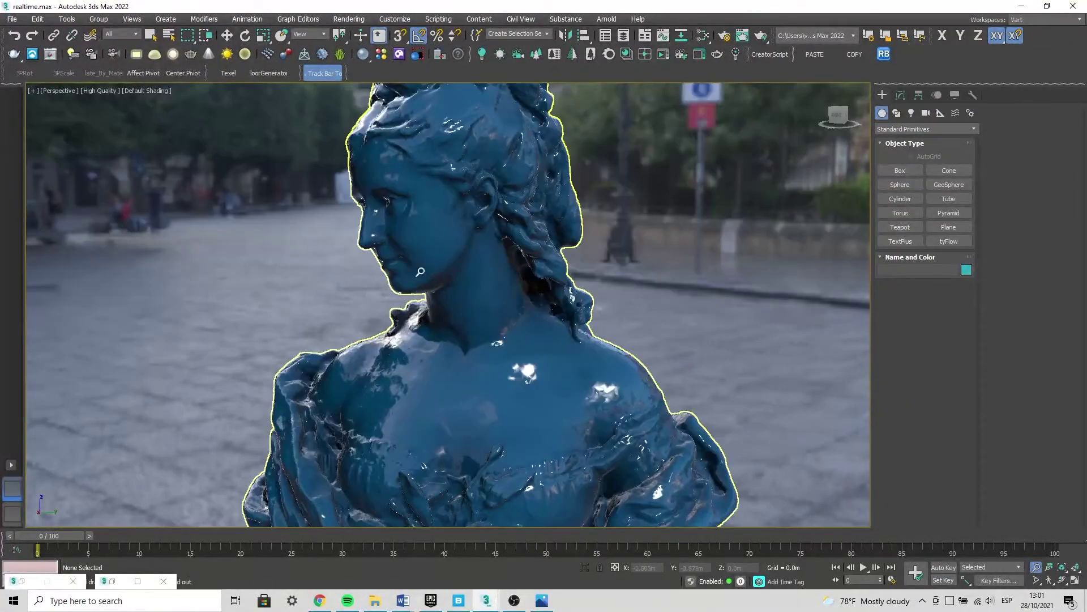
mouse_move(57, 105)
alt+middle_down()
mouse_move(494, 357)
mouse_move(478, 328)
mouse_move(457, 344)
mouse_move(492, 350)
mouse_move(464, 97)
alt+middle_up()
scroll(495, 357, down, 3)
scroll(478, 328, up, 3)
scroll(481, 327, up, 2)
scroll(457, 344, up, 3)
scroll(464, 345, down, 4)
scroll(492, 350, up, 3)
scroll(492, 350, up, 2)
scroll(483, 354, down, 3)
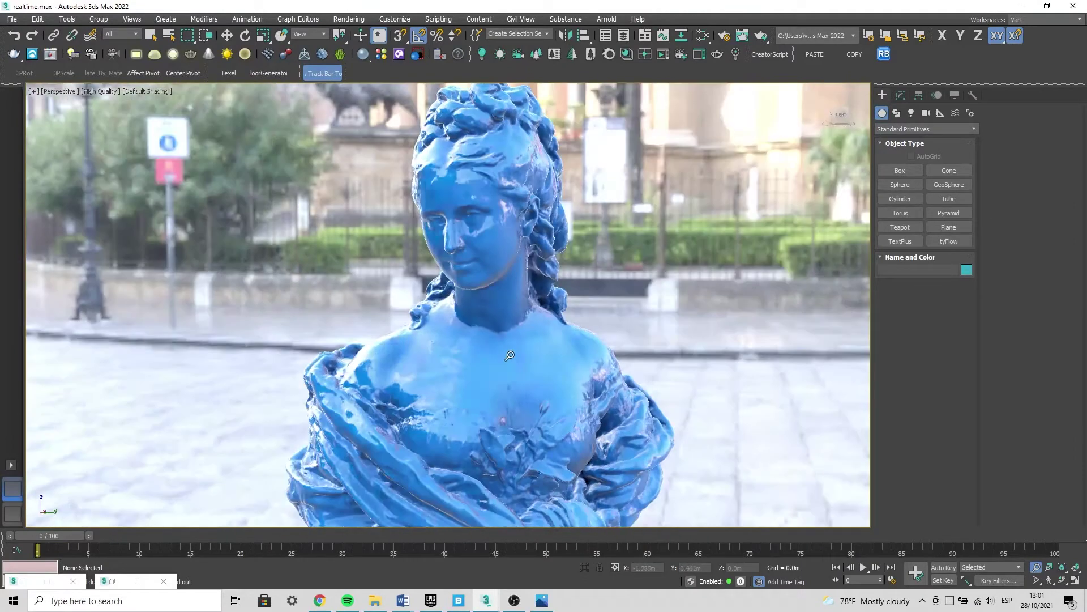
mouse_move(530, 200)
alt+middle_down()
mouse_move(465, 347)
mouse_move(529, 234)
alt+middle_up()
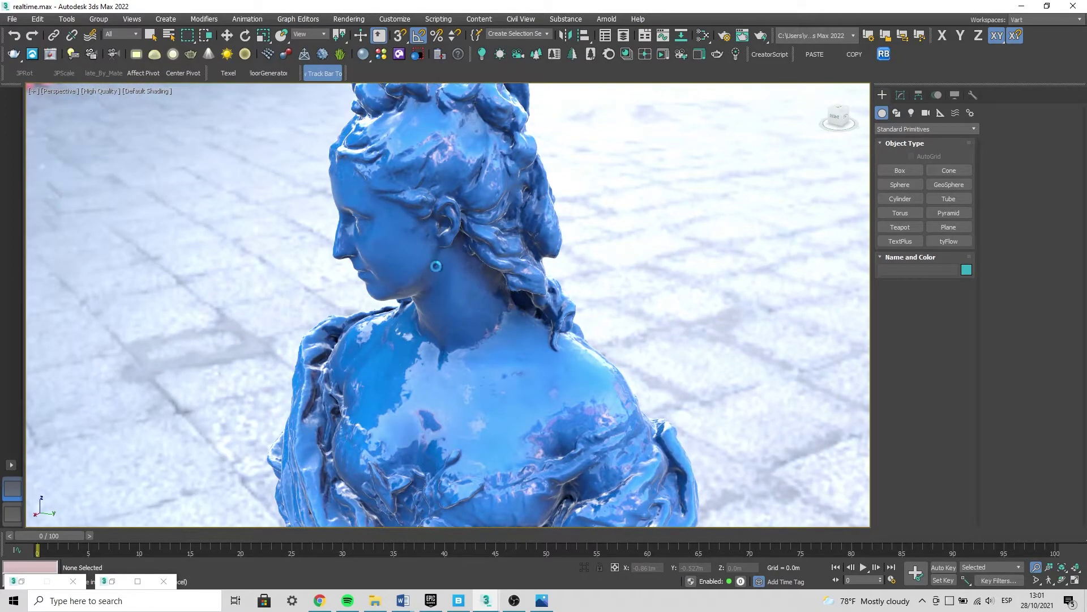
scroll(436, 266, down, 5)
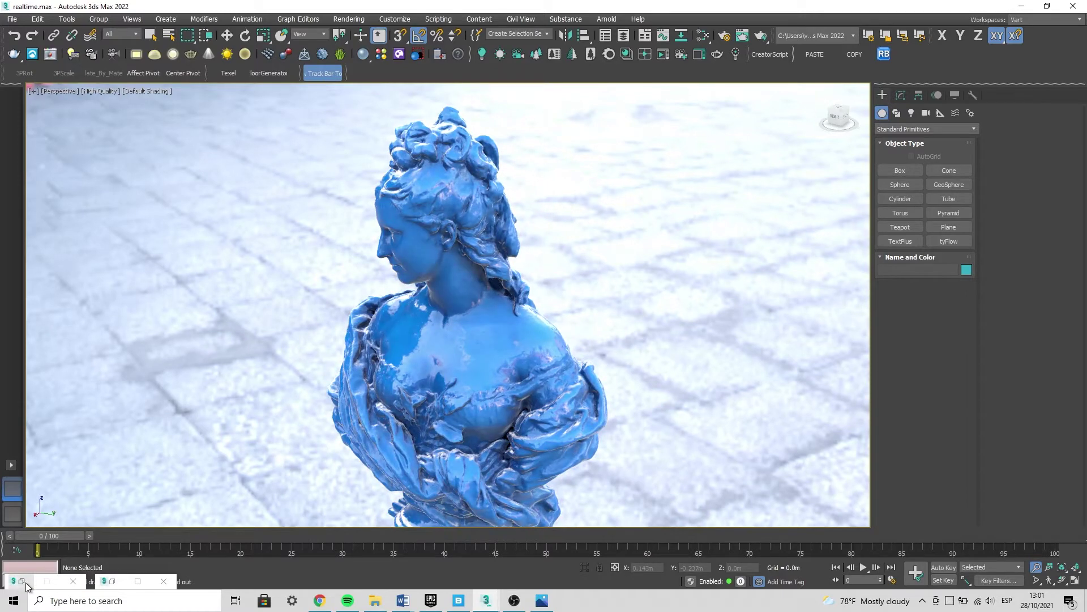
alt+middle_drag(502, 347, 620, 311)
scroll(616, 282, up, 2)
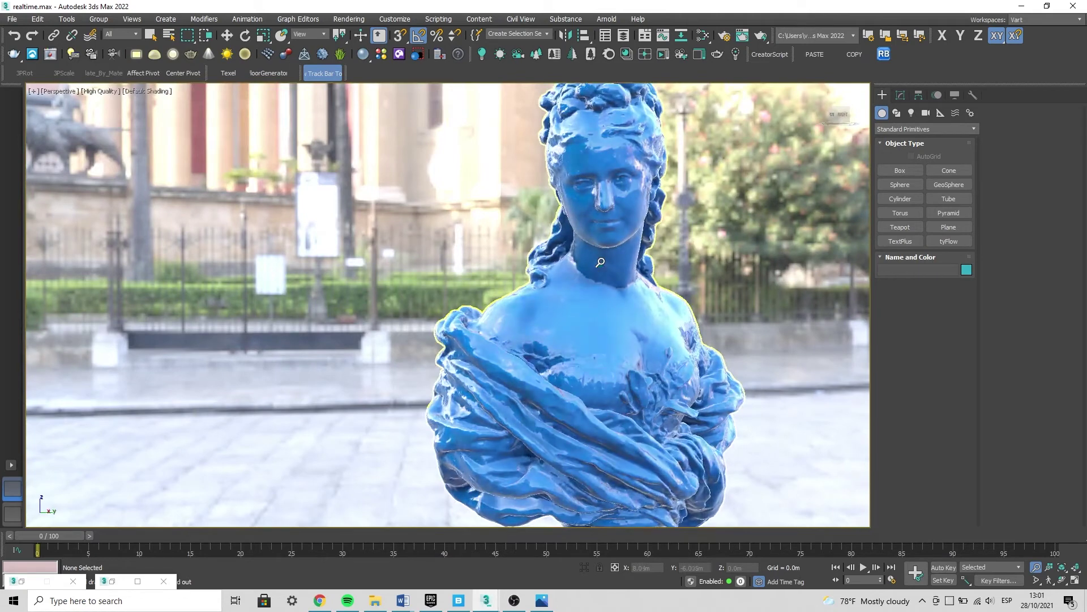
key(Escape)
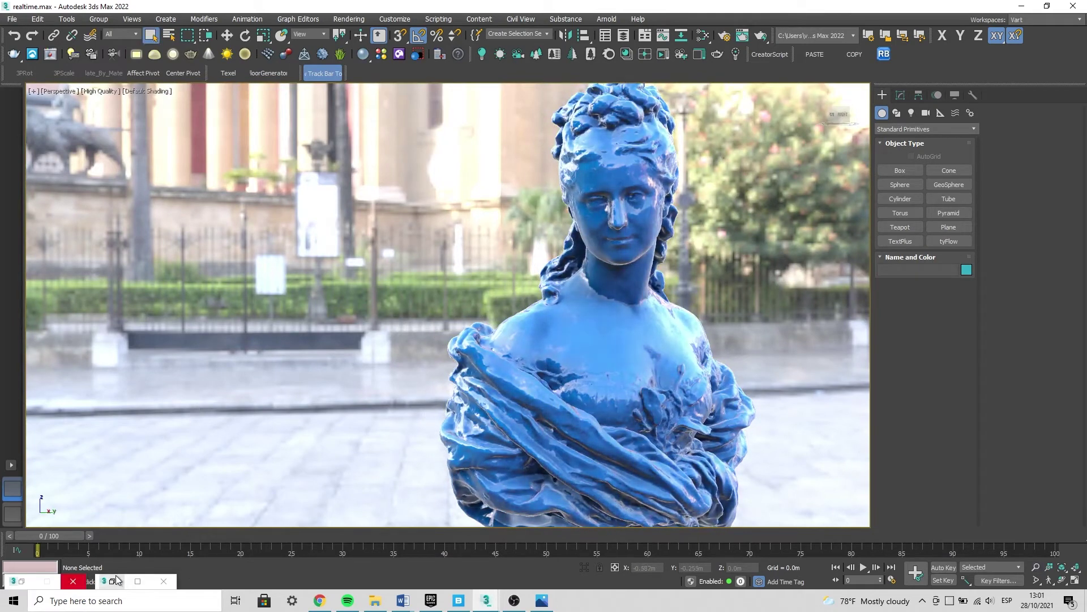
key(m)
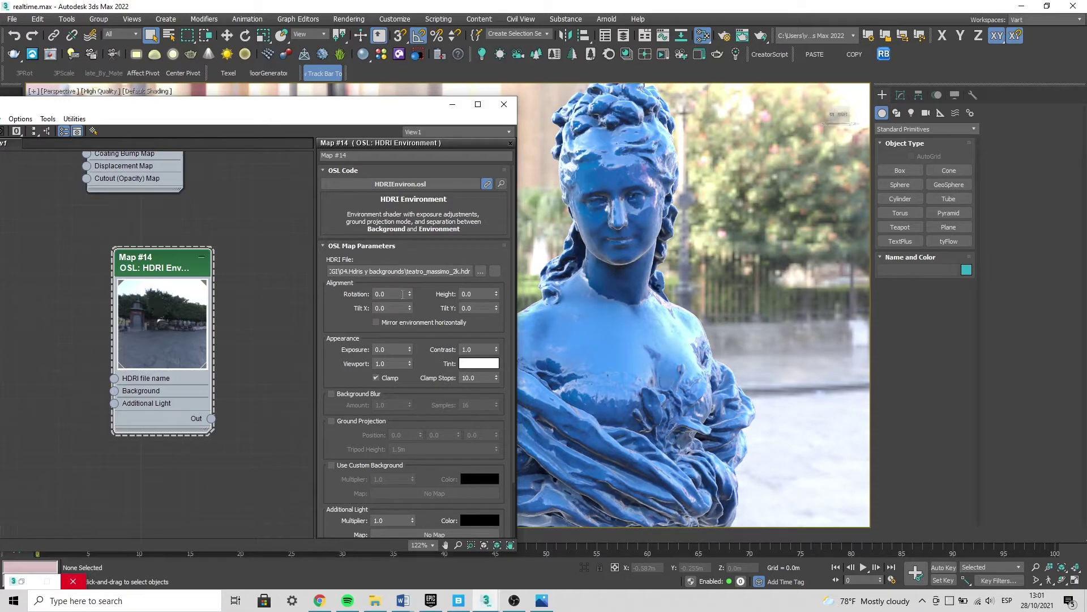
Set Map #14's HDRI rotation to -129.0 and exposure to -1.0.
drag(409, 296, 441, 496)
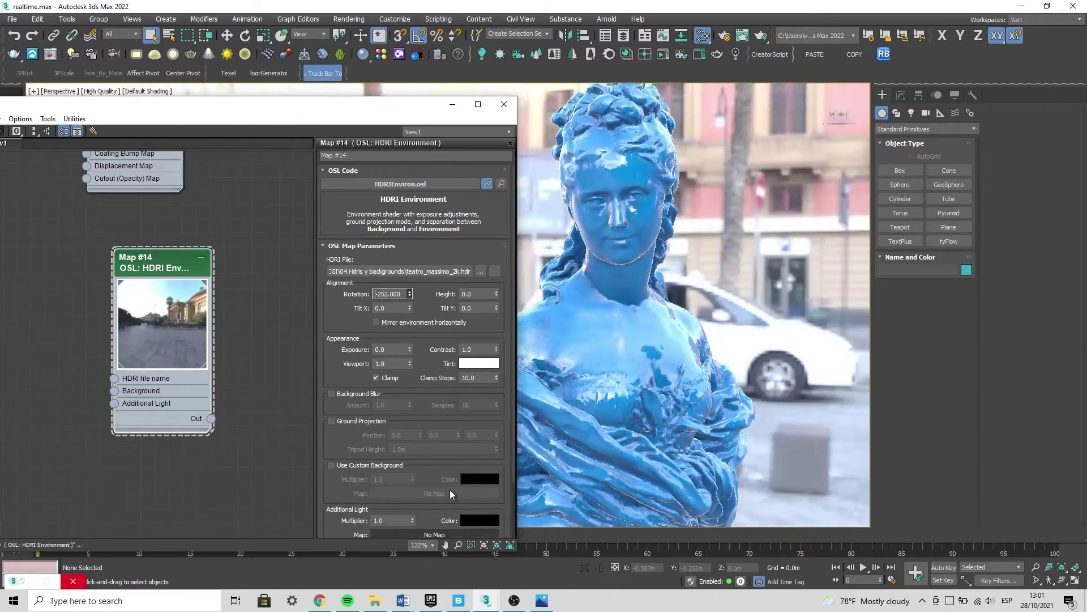
drag(441, 496, 456, 424)
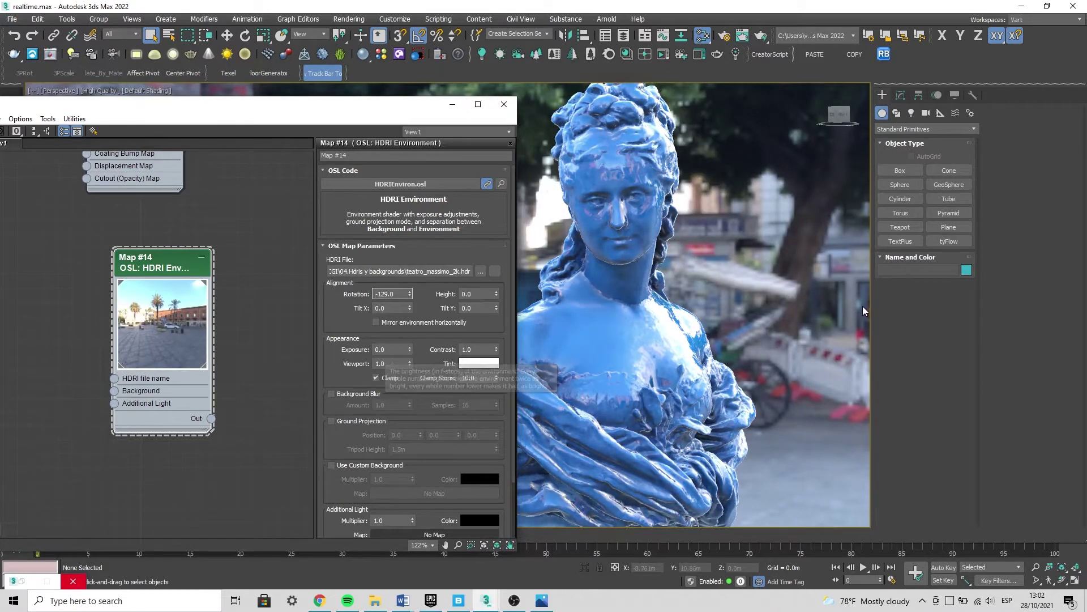
click(378, 350)
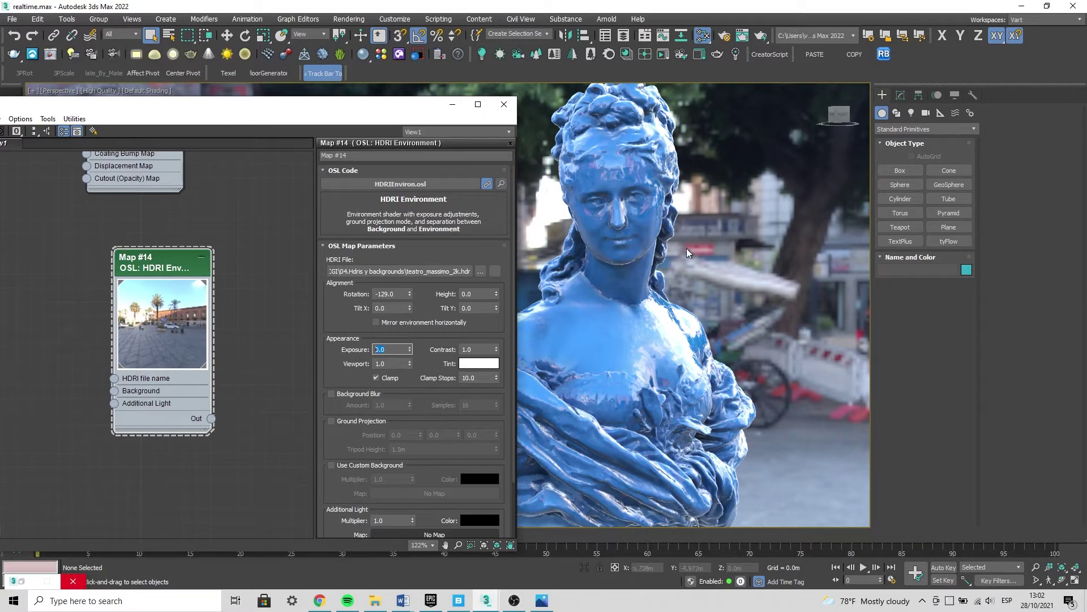
text(-1)
key(Return)
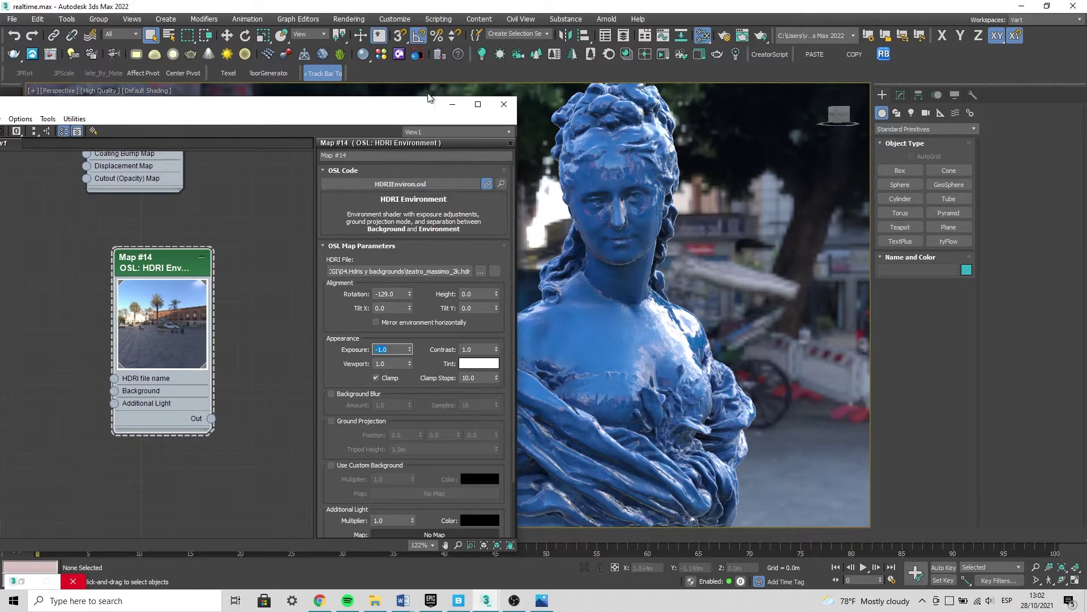
Orbit and zoom in on the darkened bust, then minimize the material editor.
drag(430, 97, 256, 286)
click(580, 320)
mouse_move(585, 313)
alt+middle_down()
mouse_move(555, 332)
mouse_move(547, 322)
alt+middle_up()
key(alt+z)
drag(547, 323, 523, 205)
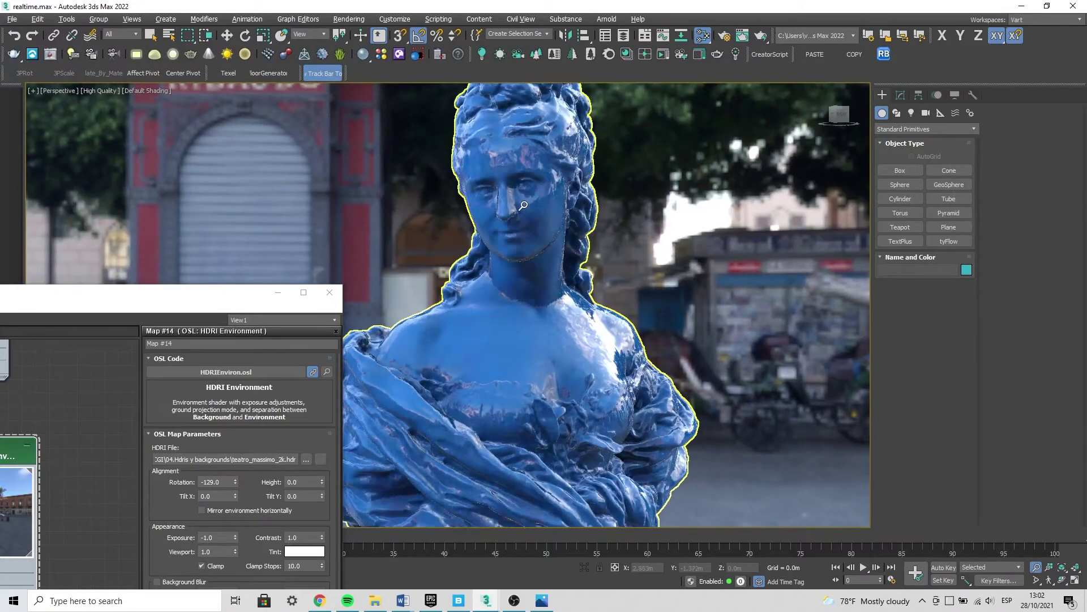
middle_drag(523, 206, 589, 212)
key(Escape)
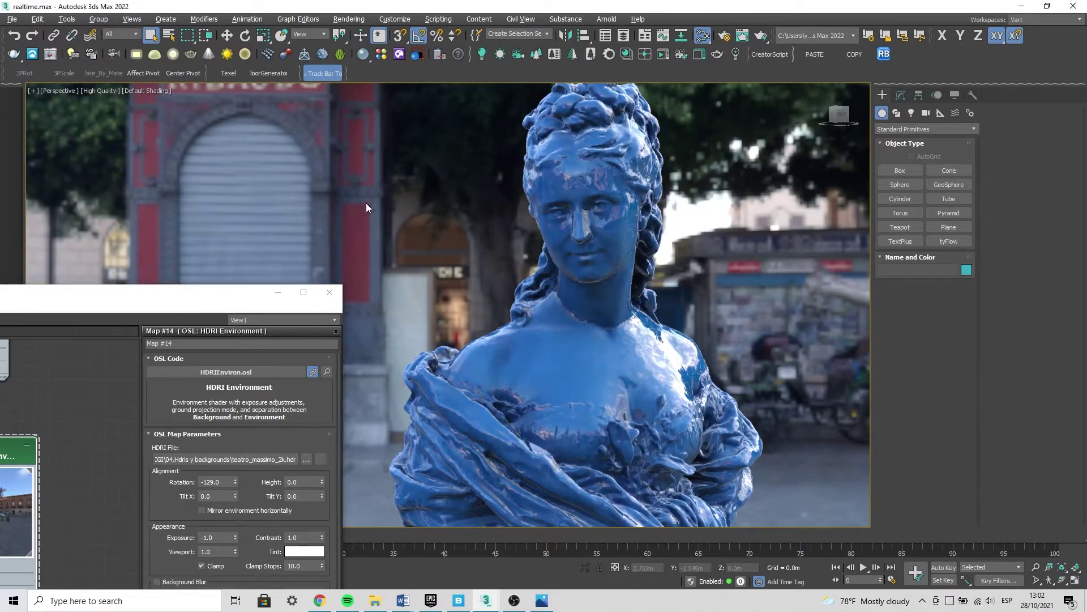
drag(172, 296, 332, 97)
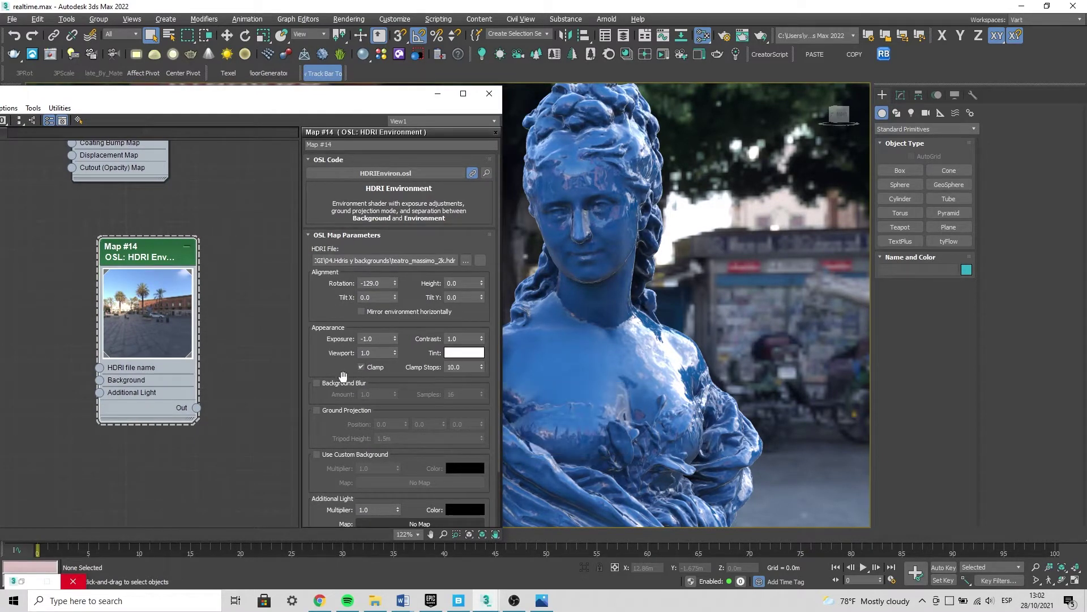
click(437, 93)
mouse_move(504, 311)
alt+middle_down()
mouse_move(497, 328)
mouse_move(641, 344)
mouse_move(583, 340)
mouse_move(567, 351)
alt+middle_up()
Zoom and orbit the viewport to face the bust from the front.
scroll(497, 329, down, 5)
scroll(498, 328, up, 1)
scroll(581, 340, up, 5)
scroll(566, 351, down, 4)
scroll(556, 363, up, 4)
scroll(557, 363, down, 5)
scroll(557, 363, down, 2)
scroll(557, 363, up, 3)
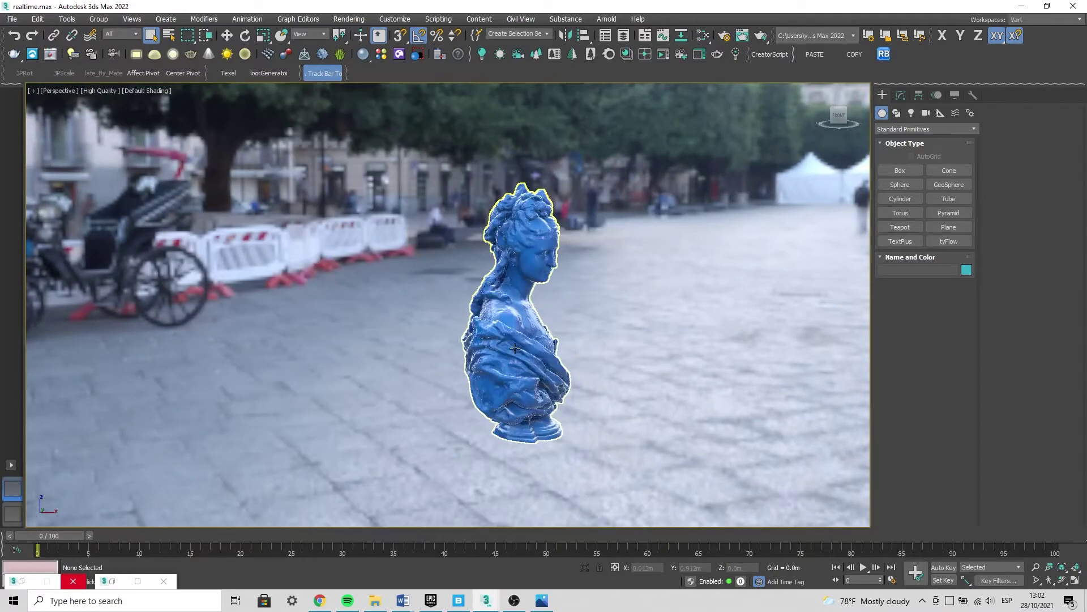
scroll(515, 348, up, 3)
scroll(514, 348, down, 4)
mouse_move(515, 348)
alt+middle_down()
mouse_move(487, 342)
mouse_move(502, 337)
alt+middle_up()
scroll(501, 337, up, 1)
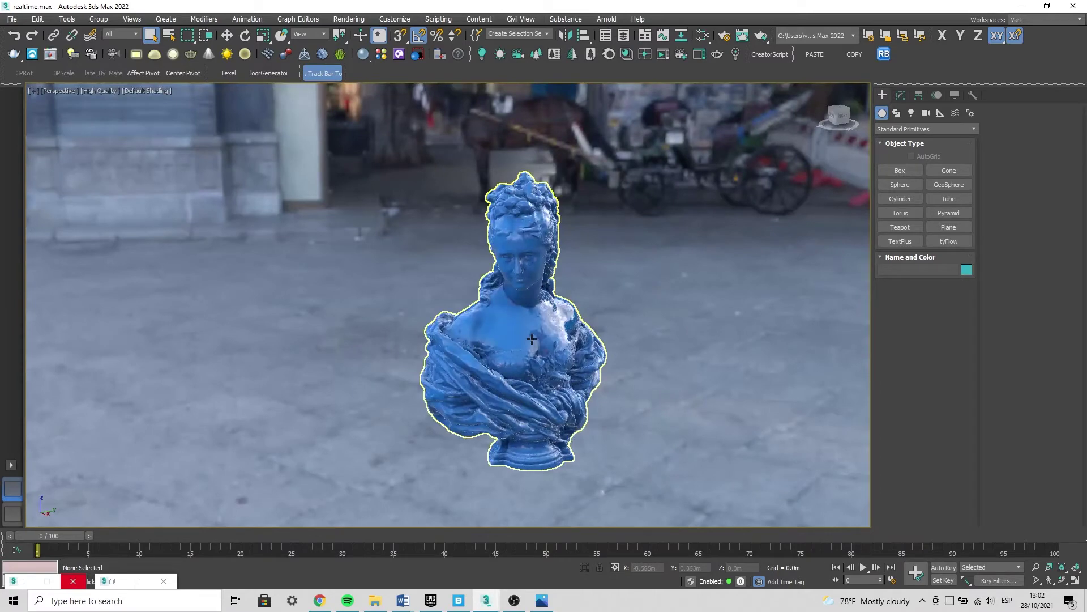
scroll(507, 334, up, 2)
mouse_move(490, 335)
alt+middle_down()
mouse_move(500, 370)
mouse_move(487, 368)
alt+middle_up()
scroll(500, 370, up, 3)
Open and minimize Environment and Effects, then restore the Slate editor showing Map #14.
key(8)
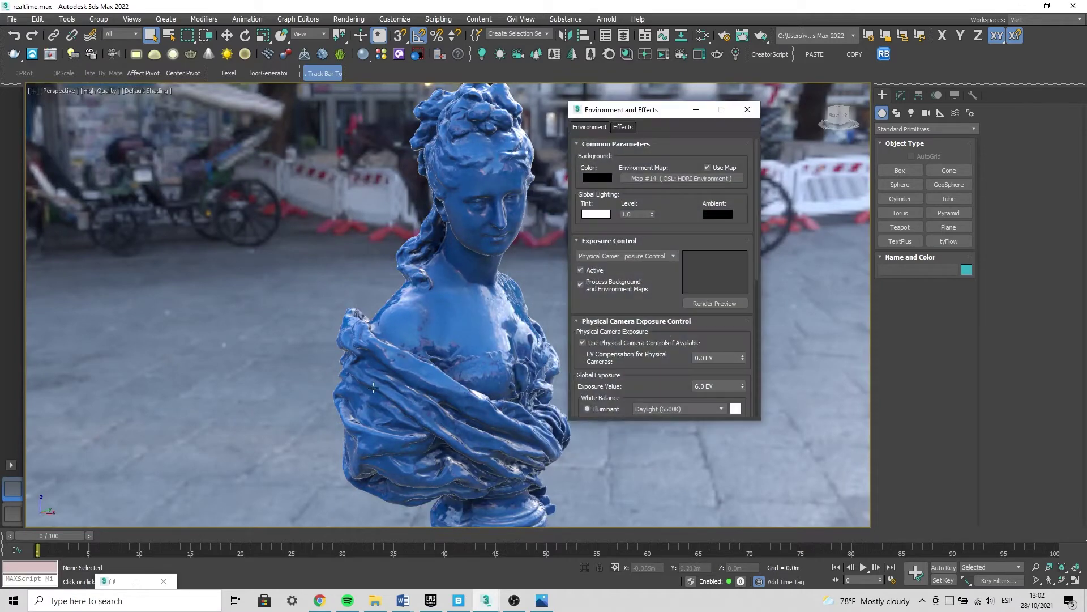
click(696, 109)
double_click(123, 584)
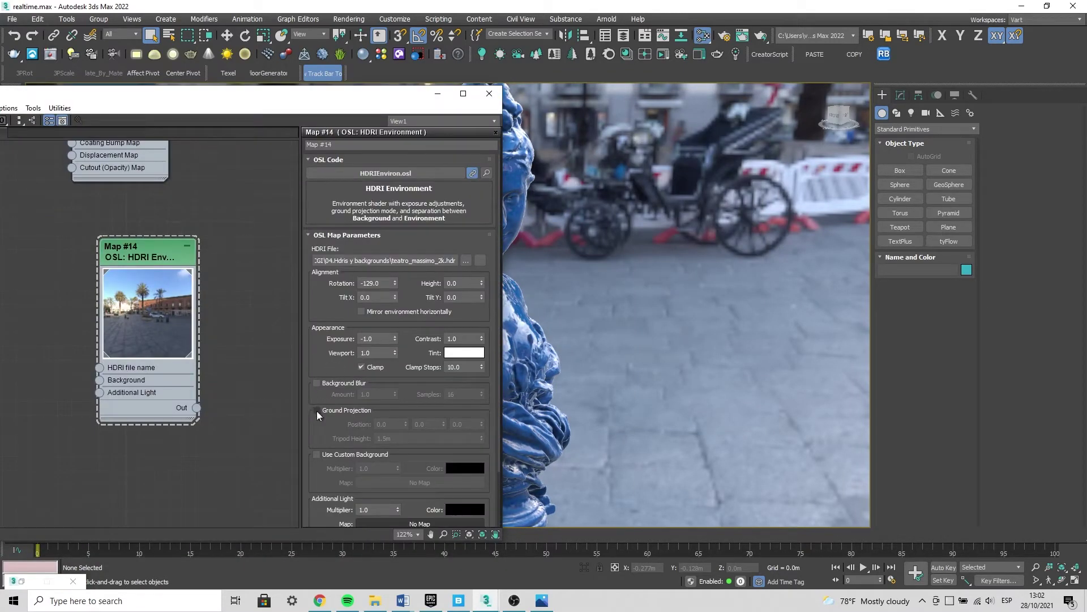
Turn on Ground Projection for Map #14 and orbit to inspect the projected paving and facades.
click(317, 410)
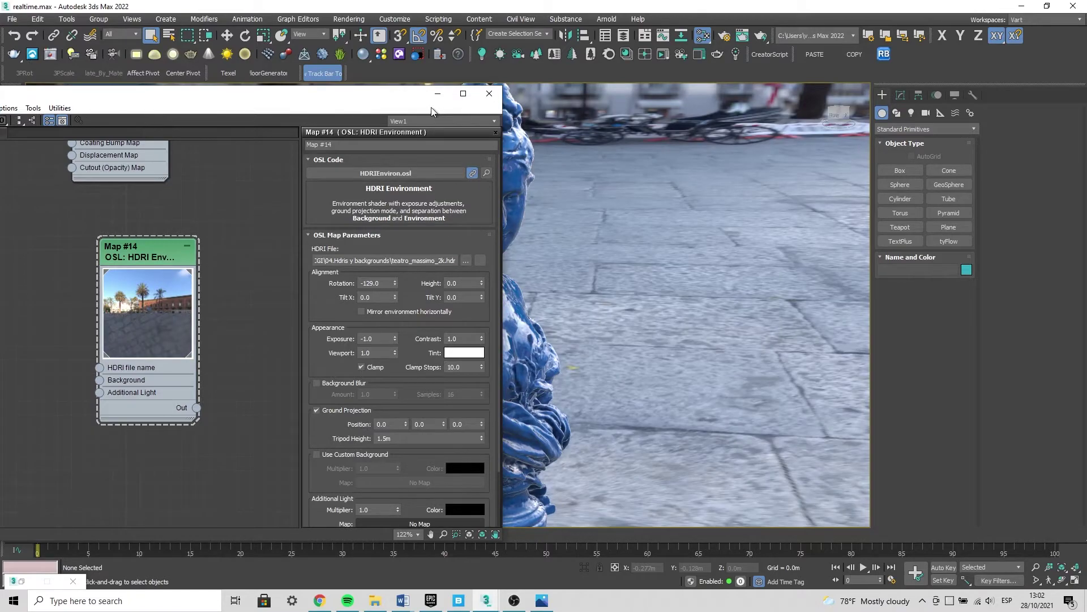
click(437, 94)
mouse_move(585, 344)
alt+middle_down()
mouse_move(521, 337)
mouse_move(510, 363)
mouse_move(381, 277)
alt+middle_up()
scroll(510, 357, down, 5)
scroll(380, 273, up, 2)
scroll(287, 259, down, 3)
mouse_move(288, 259)
alt+middle_down()
mouse_move(285, 291)
mouse_move(260, 307)
mouse_move(334, 345)
mouse_move(410, 327)
mouse_move(360, 246)
alt+middle_up()
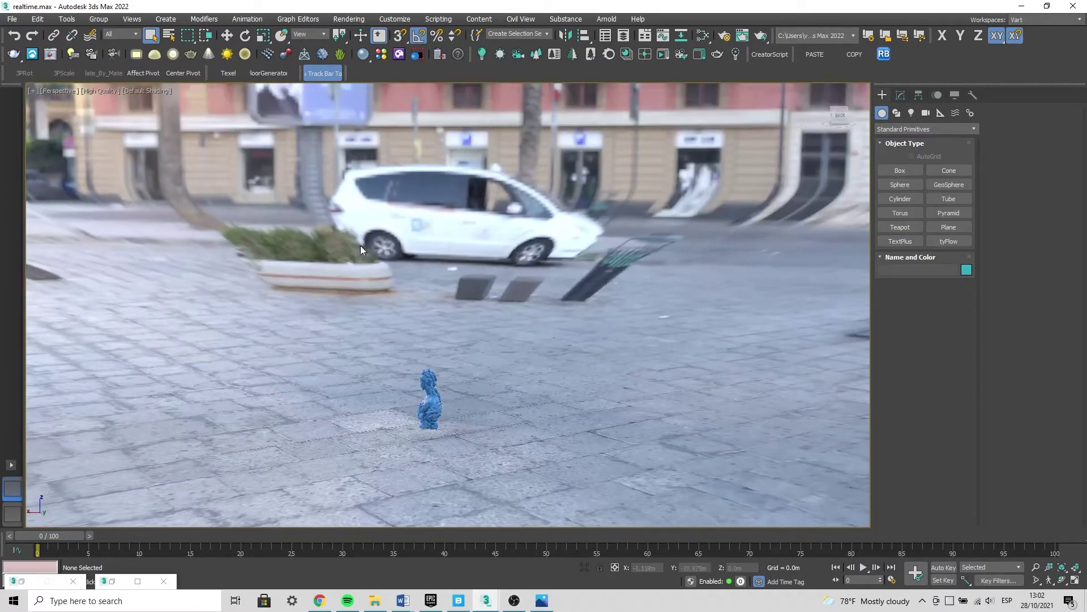
alt+middle_drag(437, 301, 440, 290)
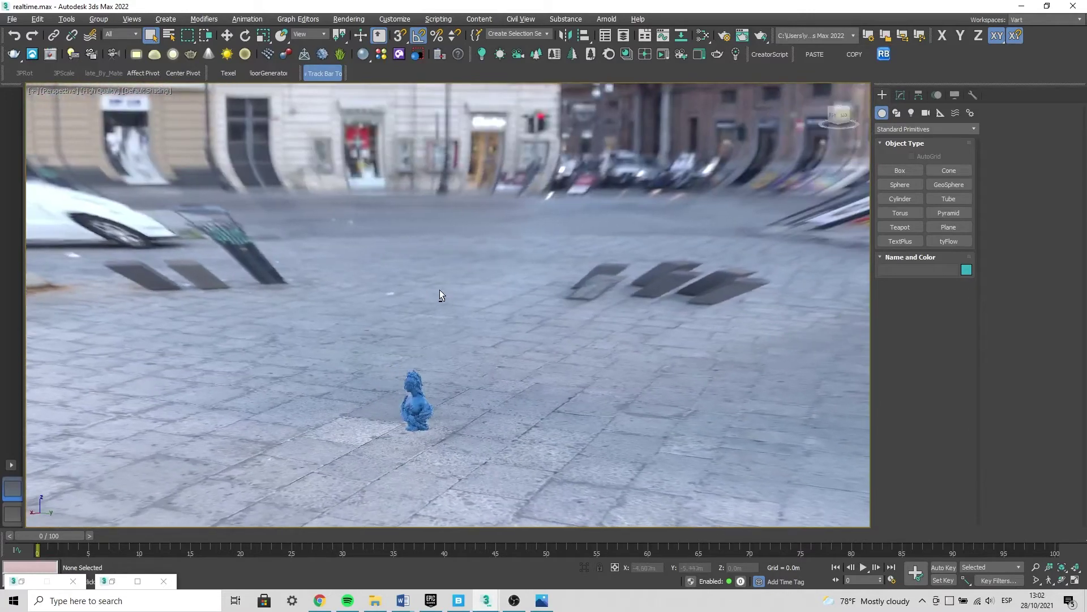
alt+middle_drag(442, 337, 344, 286)
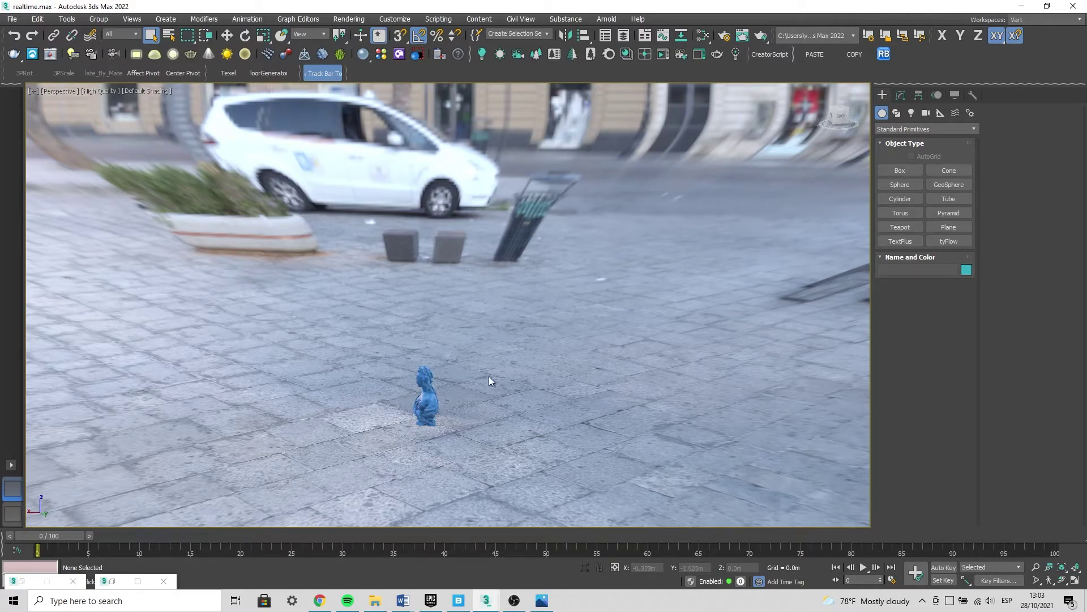
Orbit in to frame the bust up close, then restore the material editor.
alt+middle_drag(490, 380, 562, 407)
scroll(398, 442, up, 5)
mouse_move(399, 442)
alt+middle_down()
mouse_move(507, 393)
mouse_move(636, 409)
alt+middle_up()
scroll(498, 379, up, 3)
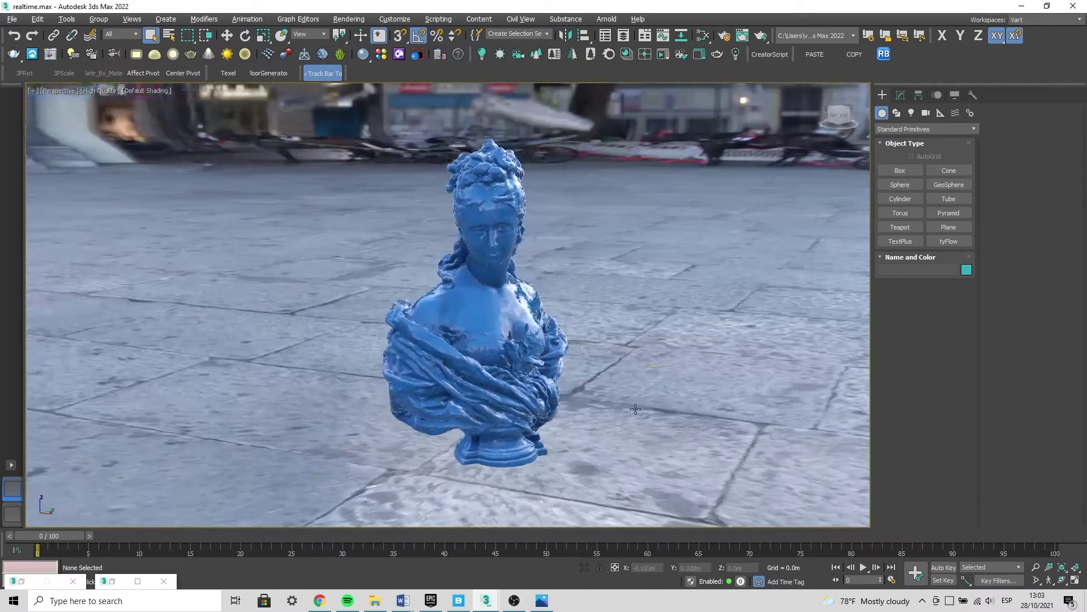
scroll(636, 409, up, 3)
alt+middle_drag(535, 427, 498, 397)
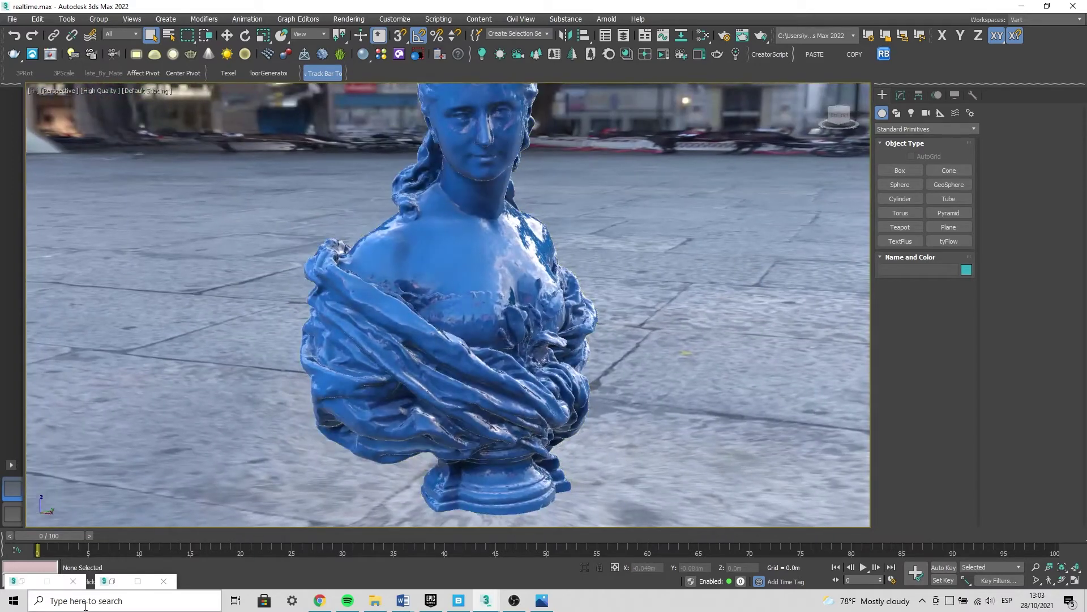
click(137, 581)
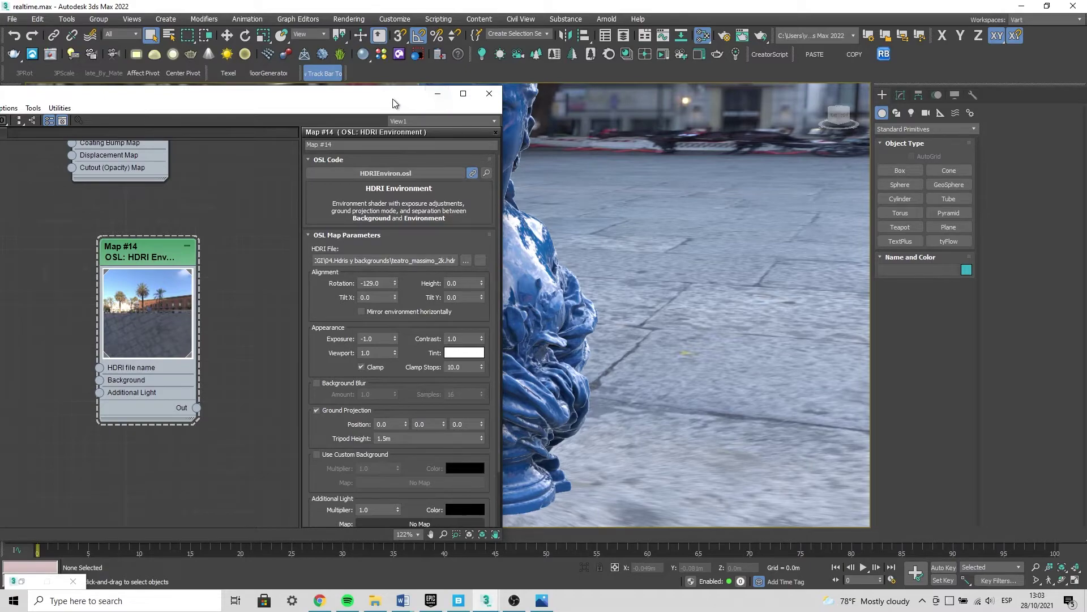
Minimize the material editor and orbit the bust from side and frontal angles.
drag(394, 103, 319, 151)
click(363, 142)
mouse_move(511, 338)
alt+middle_down()
mouse_move(552, 347)
mouse_move(537, 355)
mouse_move(623, 283)
mouse_move(556, 347)
alt+middle_up()
scroll(552, 348, down, 3)
scroll(692, 239, up, 3)
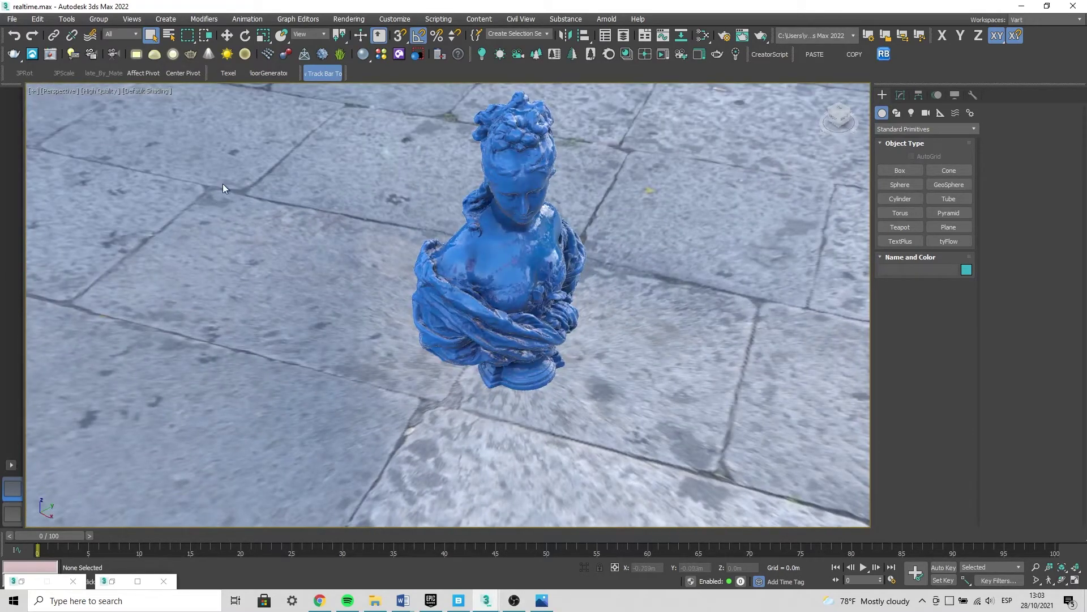
mouse_move(594, 362)
alt+middle_down()
mouse_move(607, 345)
mouse_move(545, 291)
mouse_move(656, 337)
alt+middle_up()
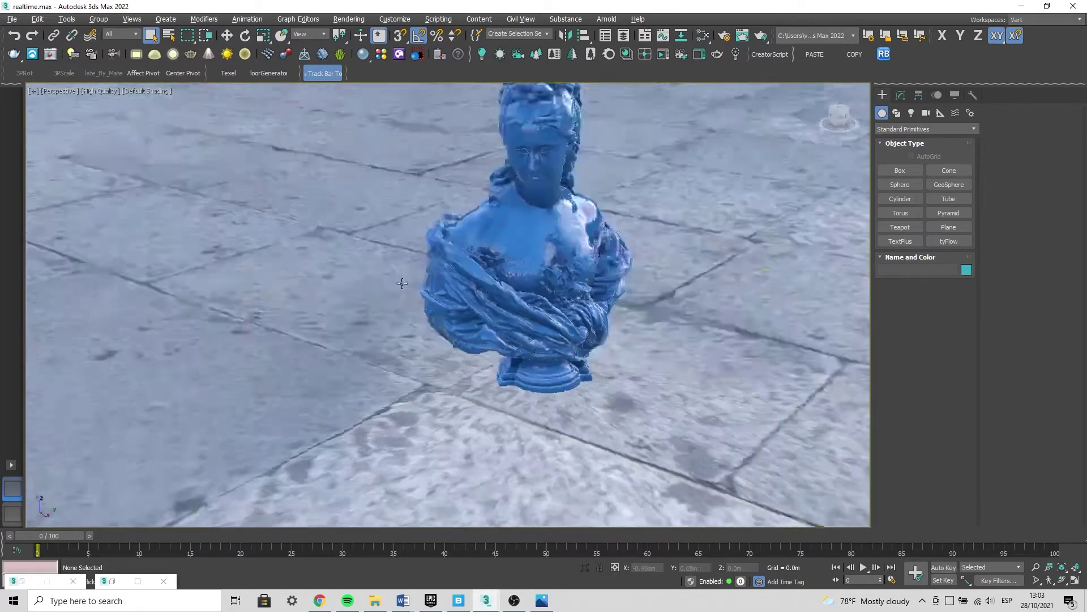
mouse_move(434, 375)
alt+middle_down()
mouse_move(482, 386)
mouse_move(385, 407)
alt+middle_up()
scroll(482, 386, up, 2)
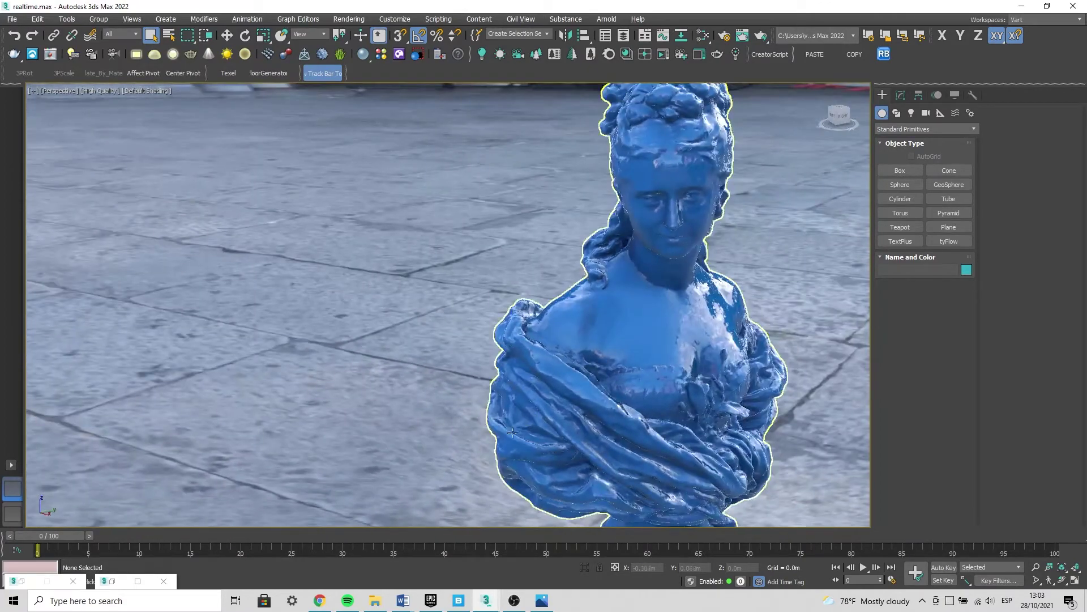
Restore the material editor and uncheck Ground Projection on Map #14.
click(113, 583)
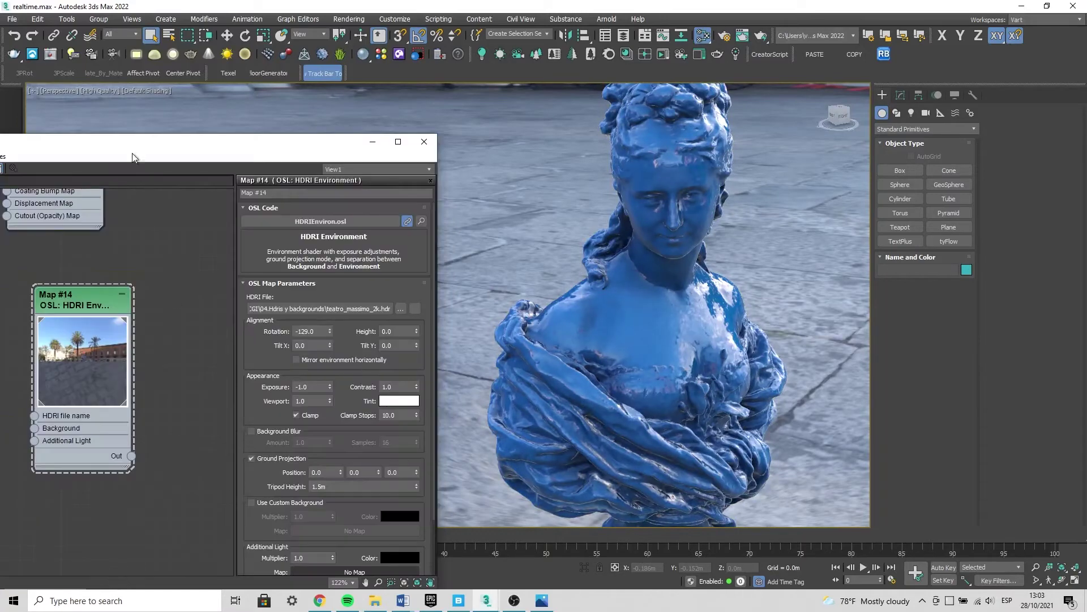
drag(131, 153, 270, 69)
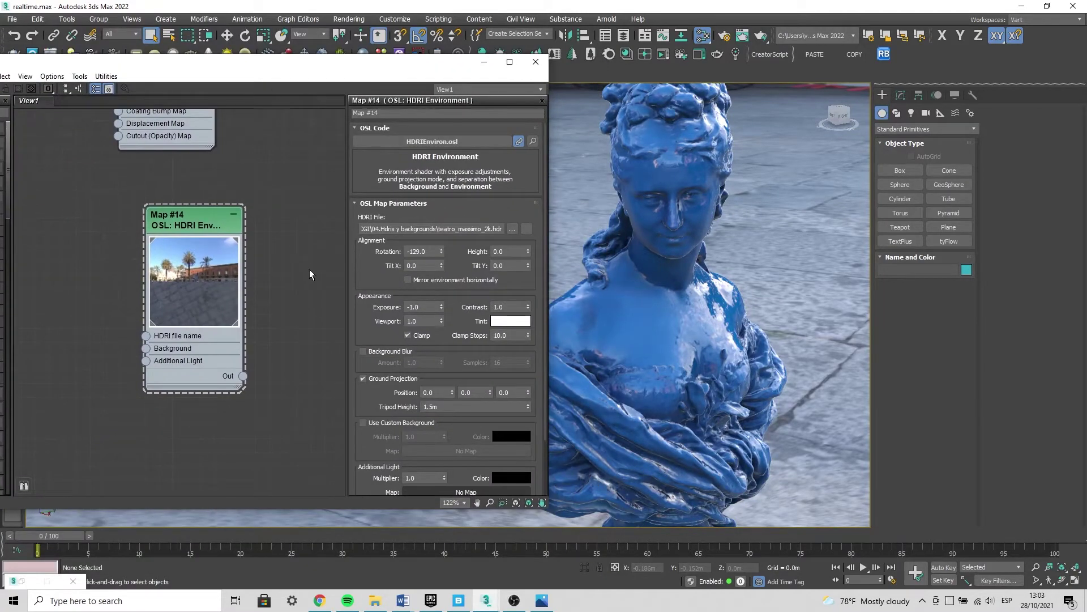
click(363, 378)
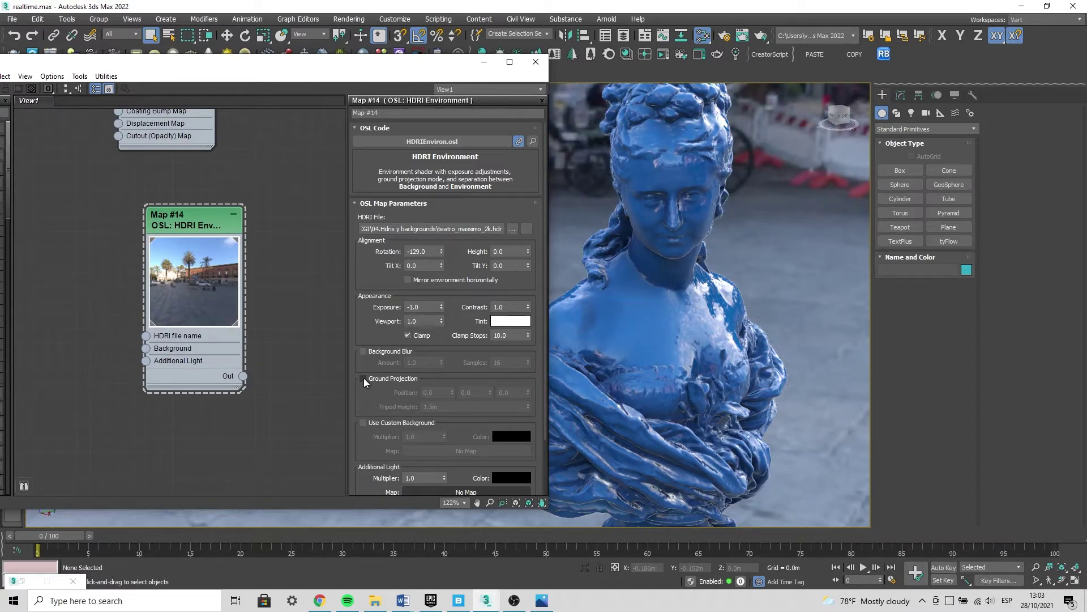
Move the material editor aside and enable Background Blur on Map #14.
drag(414, 70, 369, 105)
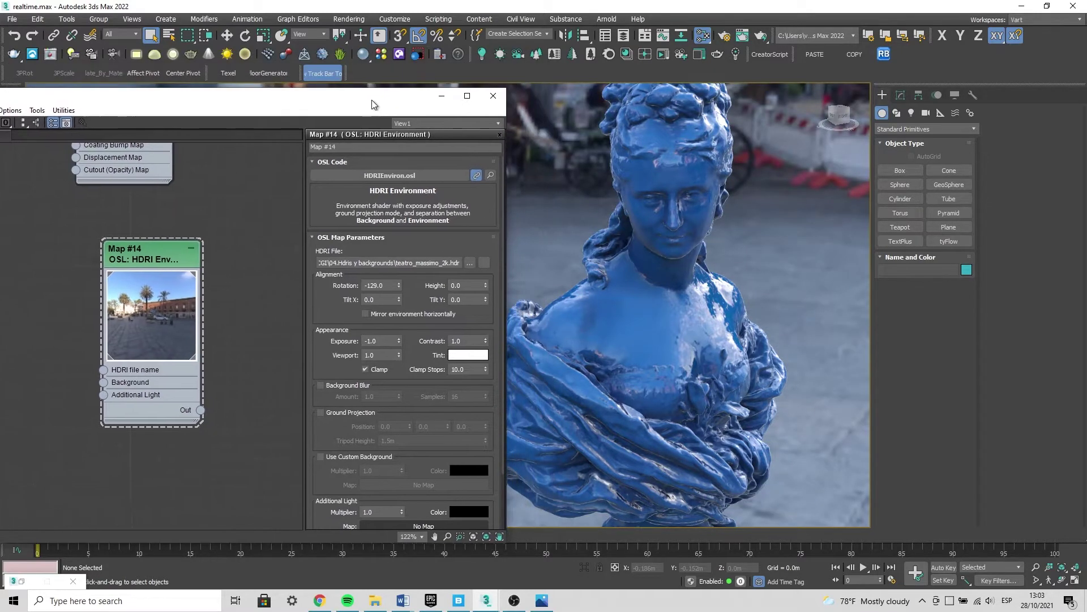
mouse_move(444, 397)
mouse_down()
mouse_move(448, 236)
mouse_move(393, 429)
mouse_up()
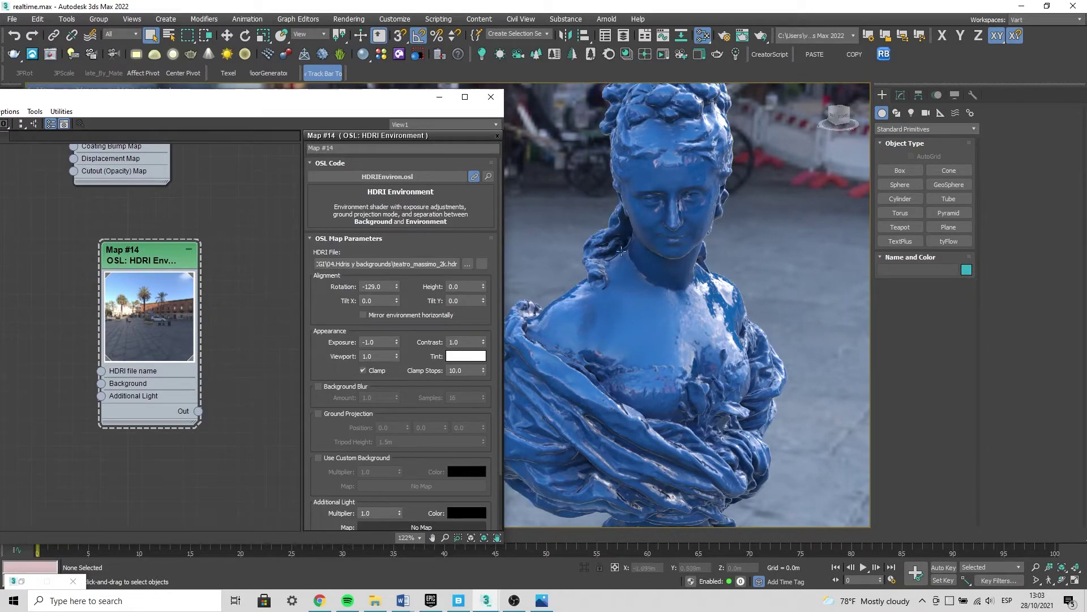
click(318, 387)
Orbit the bust toward the red pillars to check the blurred backdrop, repositioning the editor.
drag(372, 107, 320, 304)
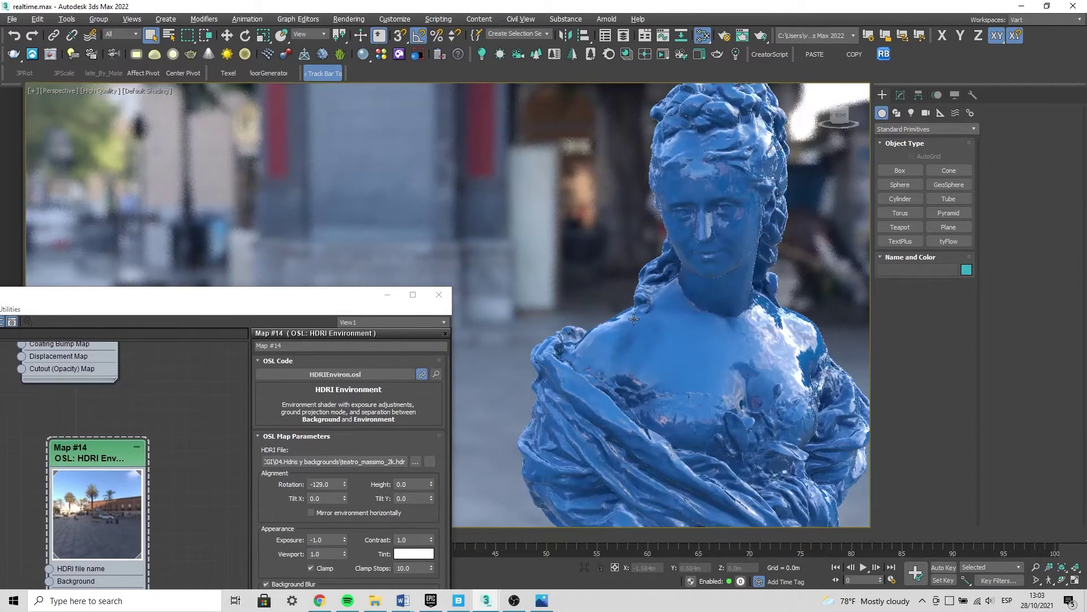
scroll(669, 328, down, 5)
click(560, 279)
scroll(560, 279, up, 8)
alt+middle_drag(561, 279, 597, 310)
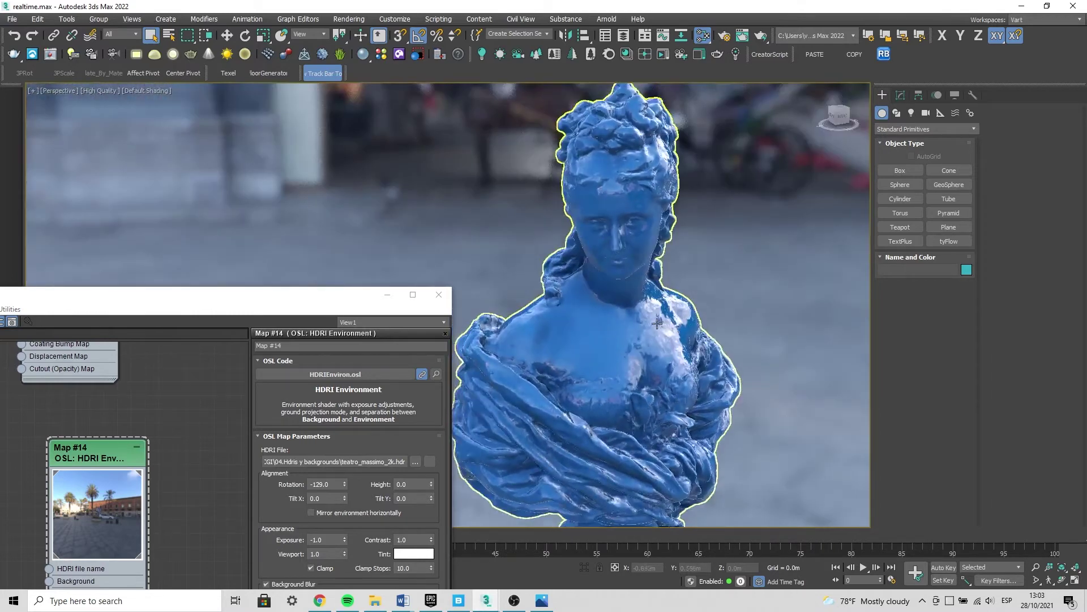
scroll(597, 311, down, 2)
mouse_move(575, 217)
alt+middle_down()
mouse_move(583, 318)
mouse_move(574, 341)
alt+middle_up()
scroll(583, 317, up, 3)
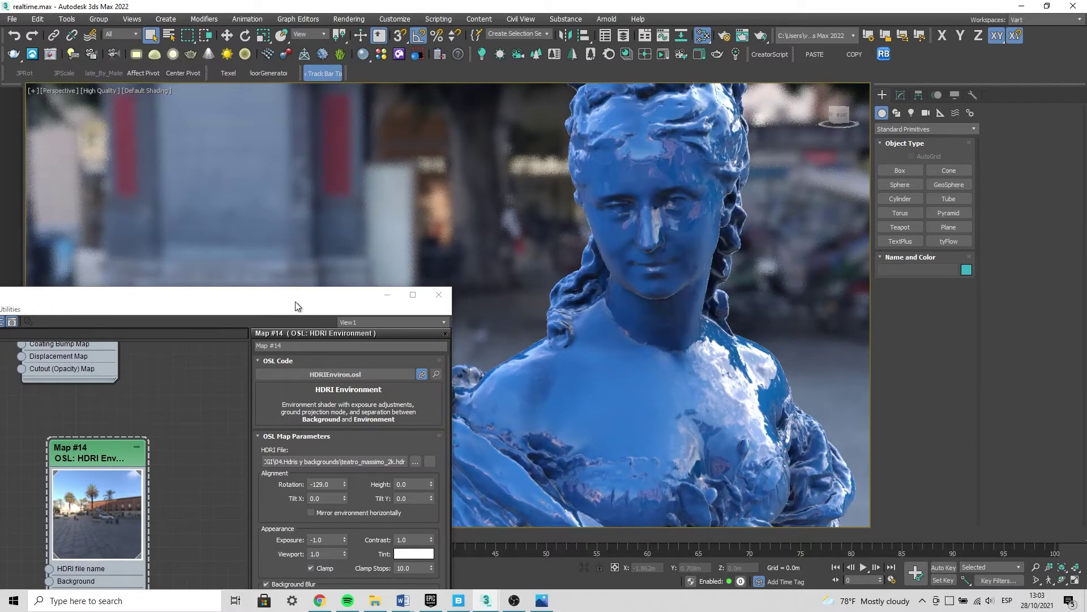
drag(295, 295, 295, 492)
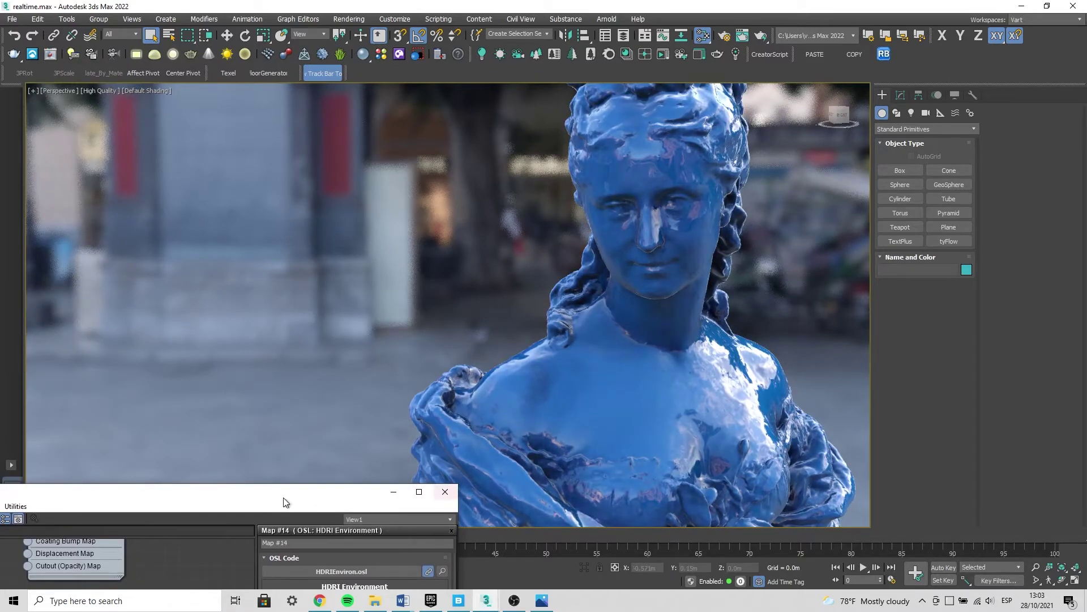
drag(277, 494, 351, 95)
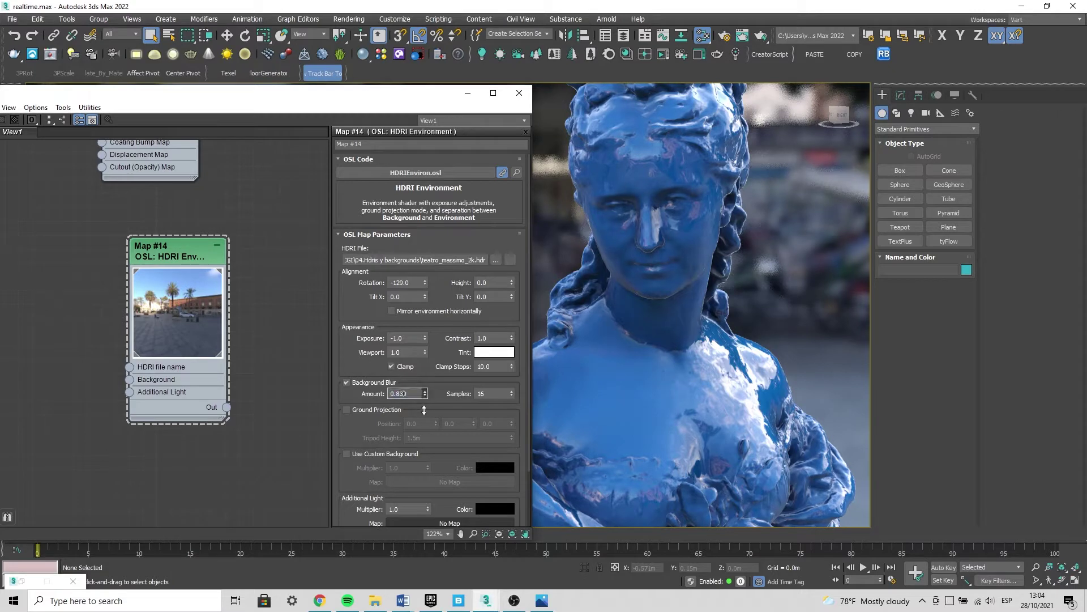
Try a new Background Blur Amount, then switch Background Blur off on Map #14.
mouse_move(426, 396)
mouse_down()
mouse_move(429, 422)
mouse_move(421, 379)
mouse_up()
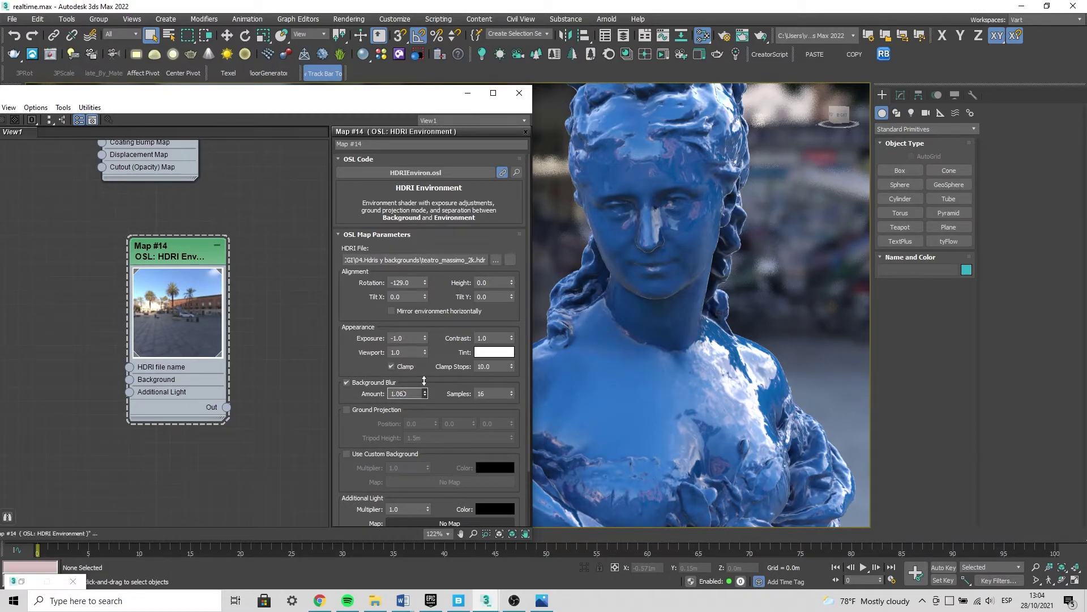
click(347, 383)
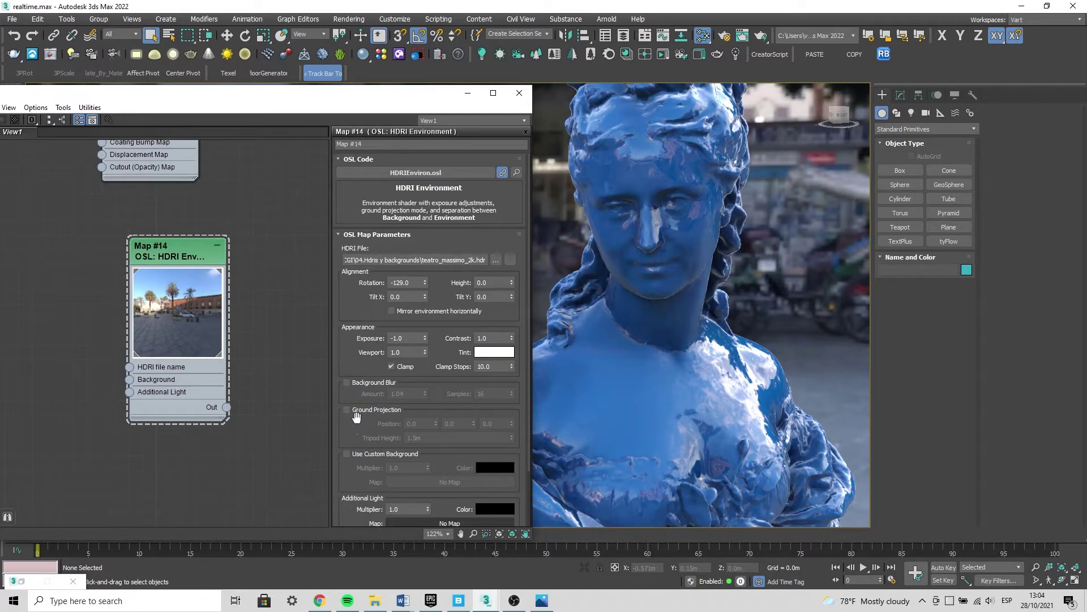
middle_drag(258, 343, 199, 372)
scroll(243, 406, down, 1)
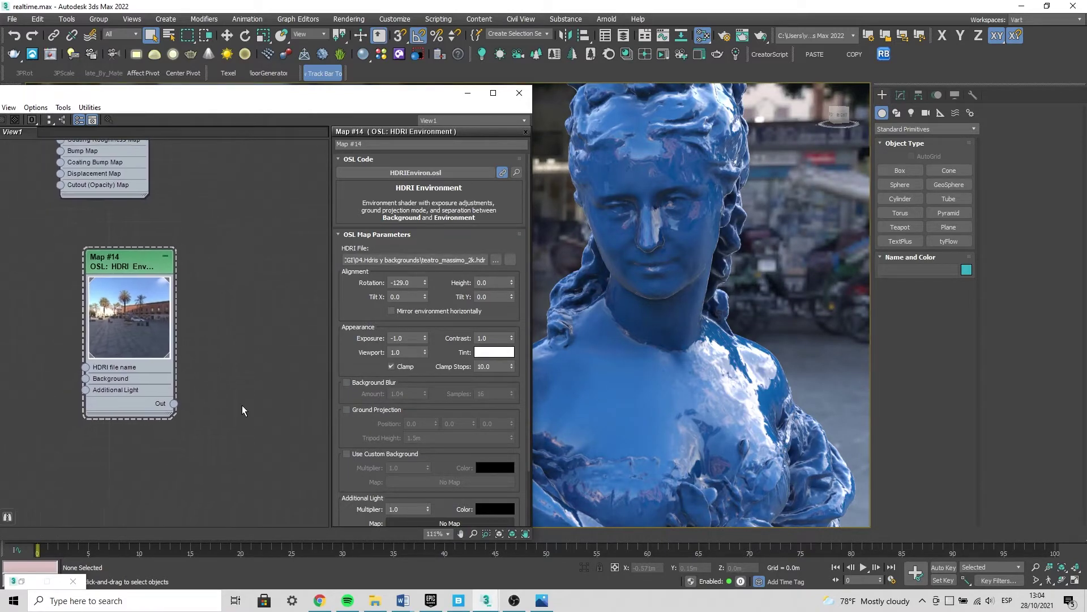
Minimize the Slate Material Editor and orbit to see the bust from another side.
drag(452, 81, 408, 83)
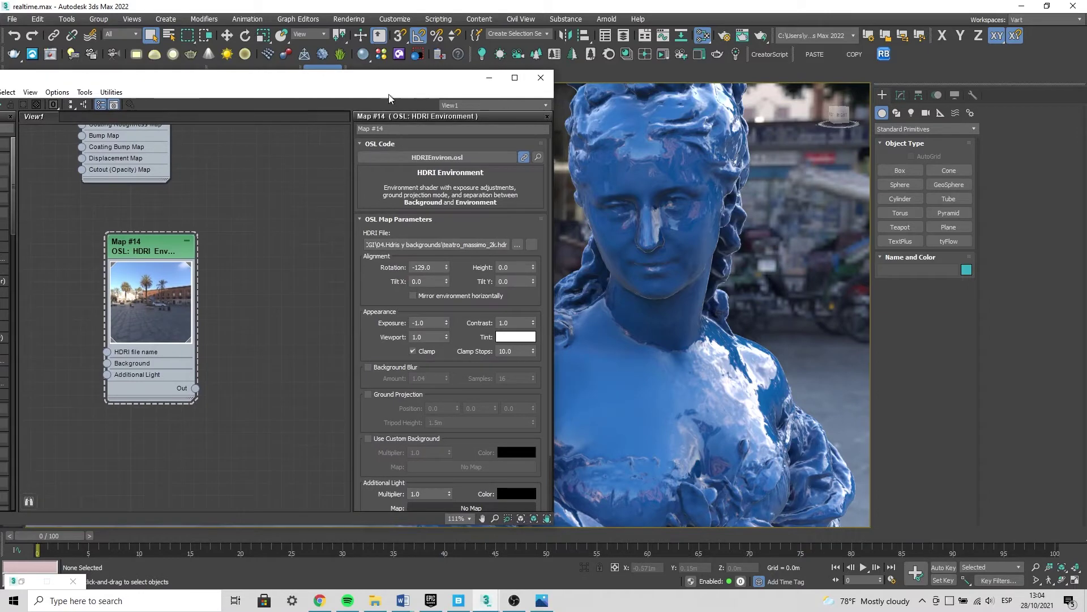
click(490, 78)
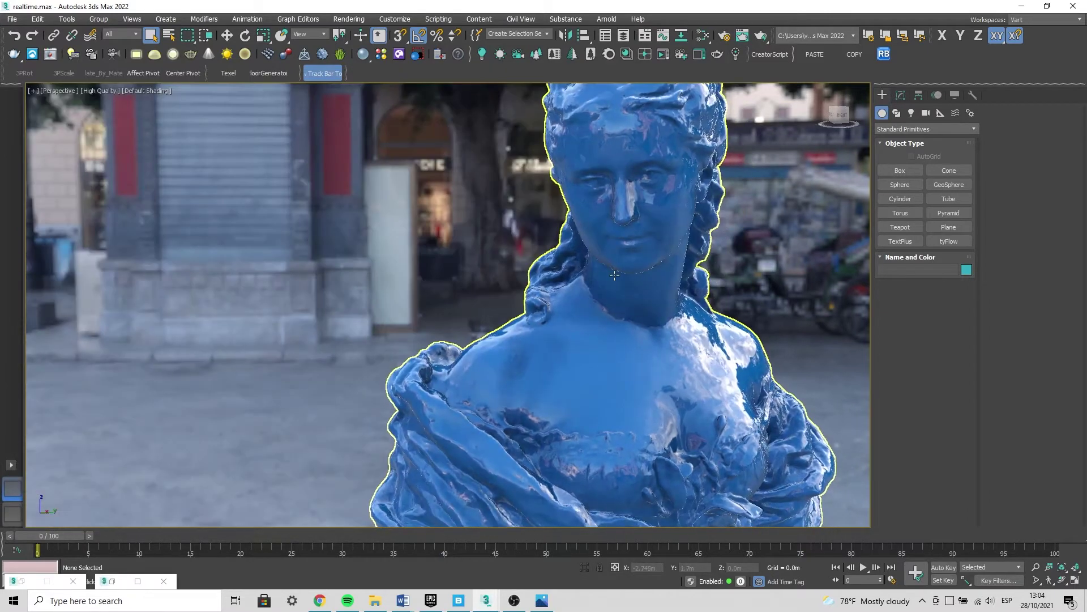
scroll(623, 279, down, 5)
mouse_move(600, 340)
alt+middle_down()
mouse_move(558, 353)
mouse_move(517, 347)
alt+middle_up()
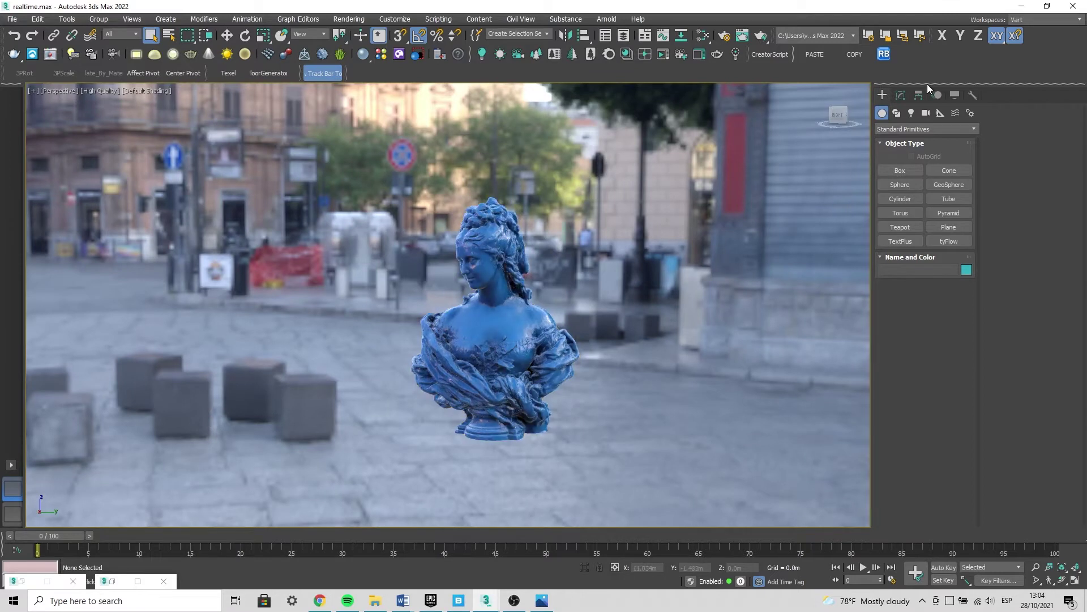
Place a Standard Skylight in the scene and look down on it.
click(911, 113)
click(892, 129)
click(905, 129)
click(892, 151)
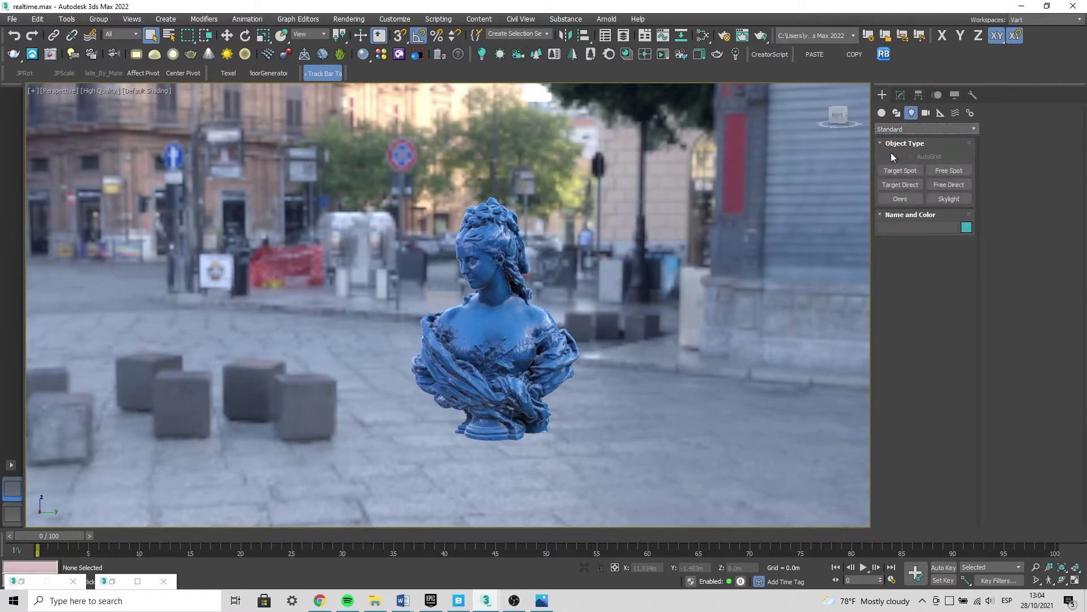
click(949, 199)
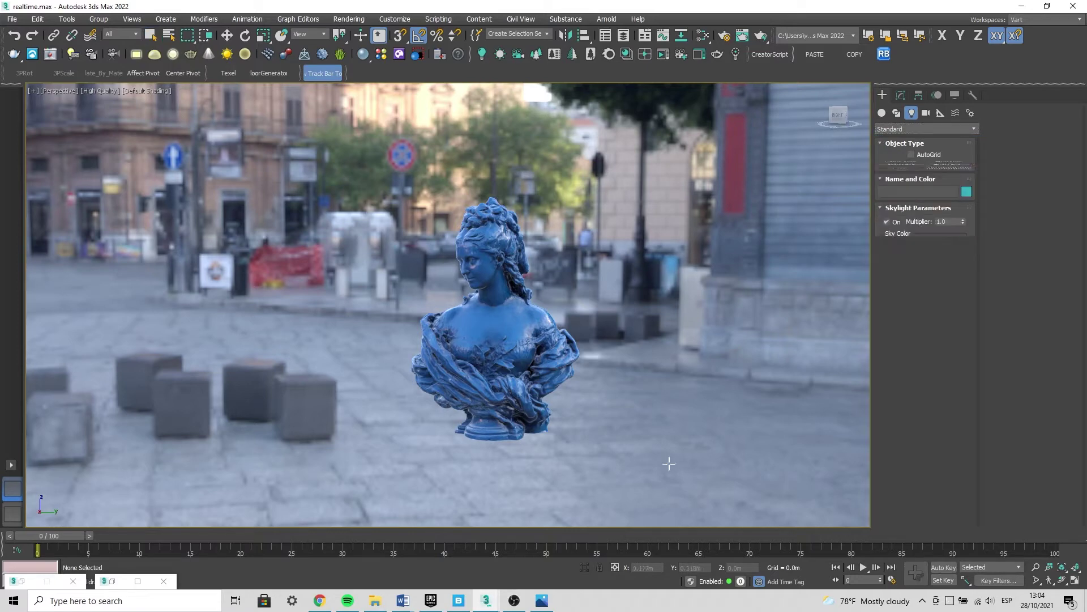
click(643, 405)
alt+middle_drag(680, 399, 683, 429)
scroll(683, 428, up, 5)
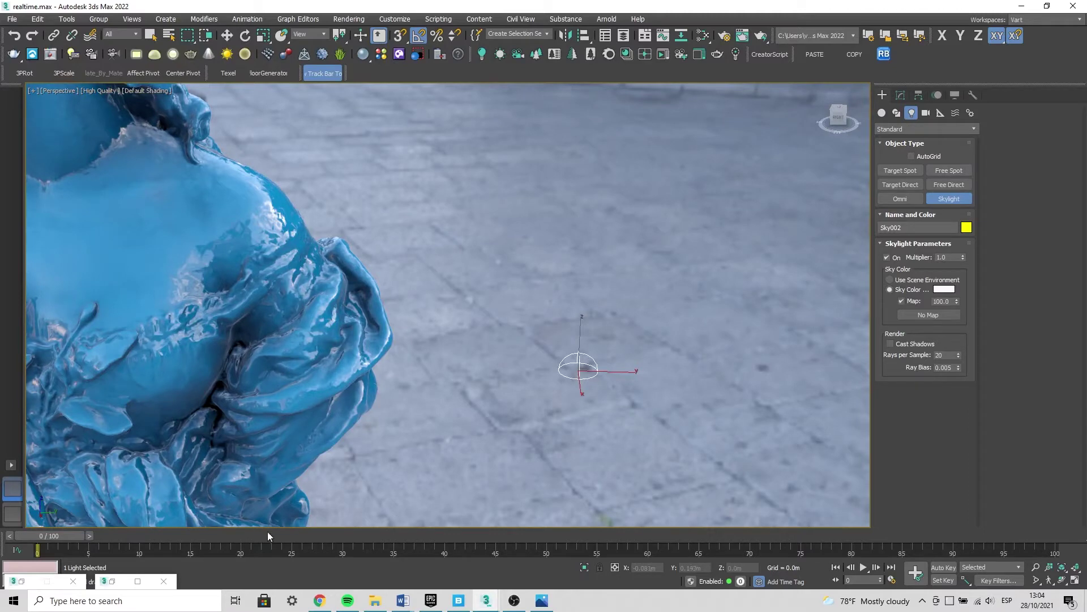
Restore the Slate editor and try wiring the Map #14 HDRI to the skylight's map.
click(105, 583)
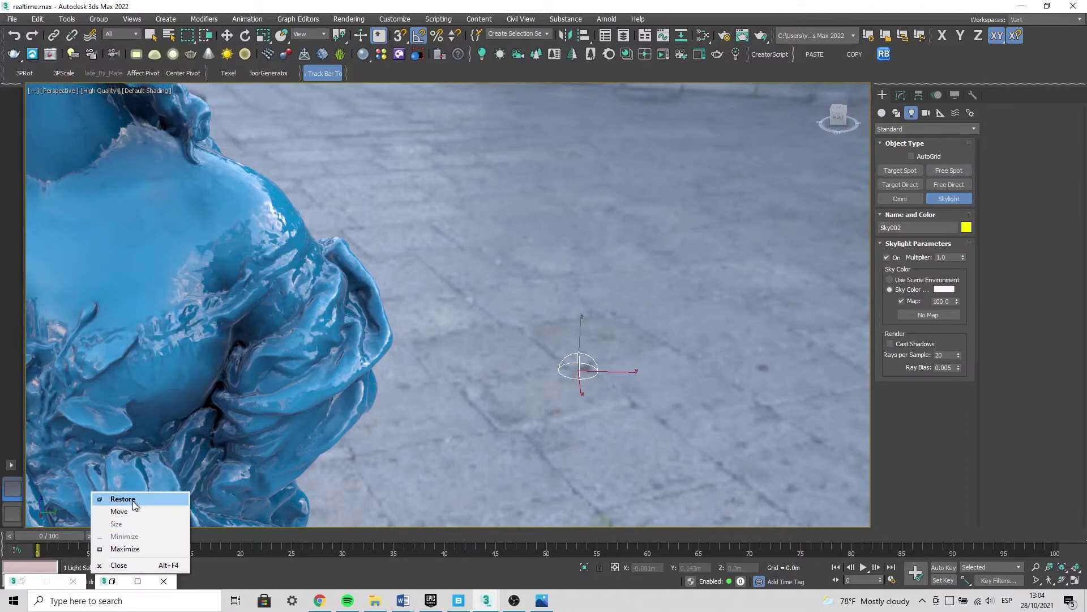
click(133, 501)
drag(195, 388, 922, 317)
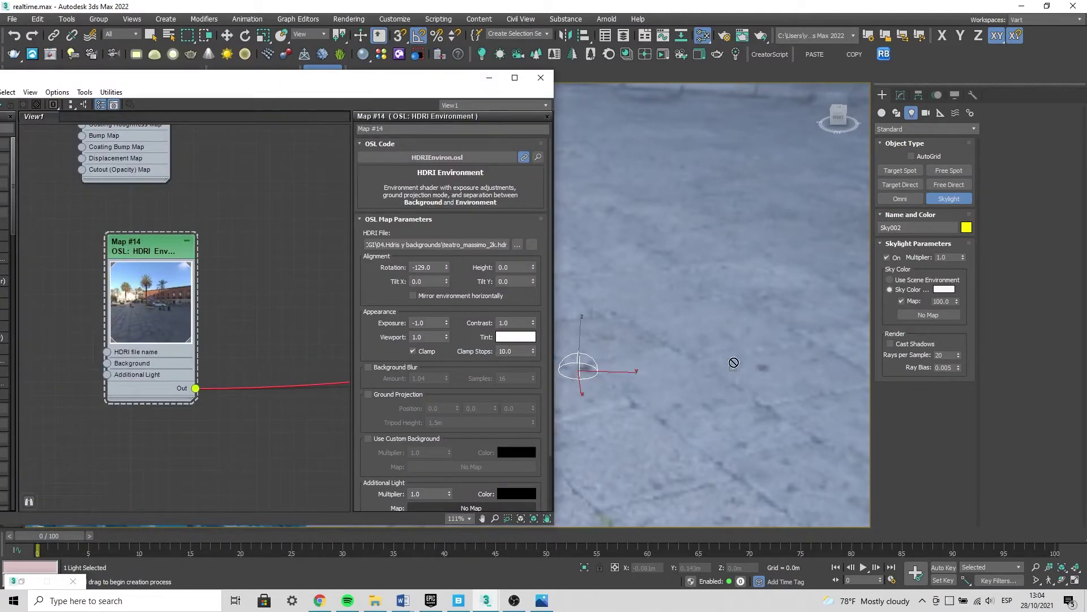
drag(922, 317, 314, 300)
Place a second skylight, then undo to remove both skylights from the scene.
click(490, 78)
click(677, 407)
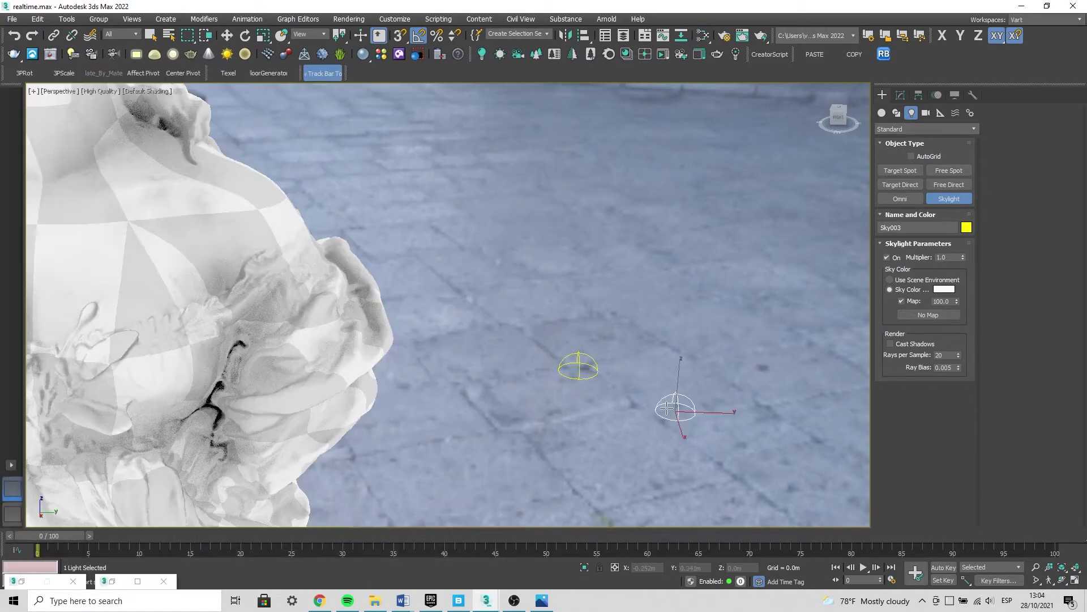
right_click(637, 389)
key(ctrl+z)
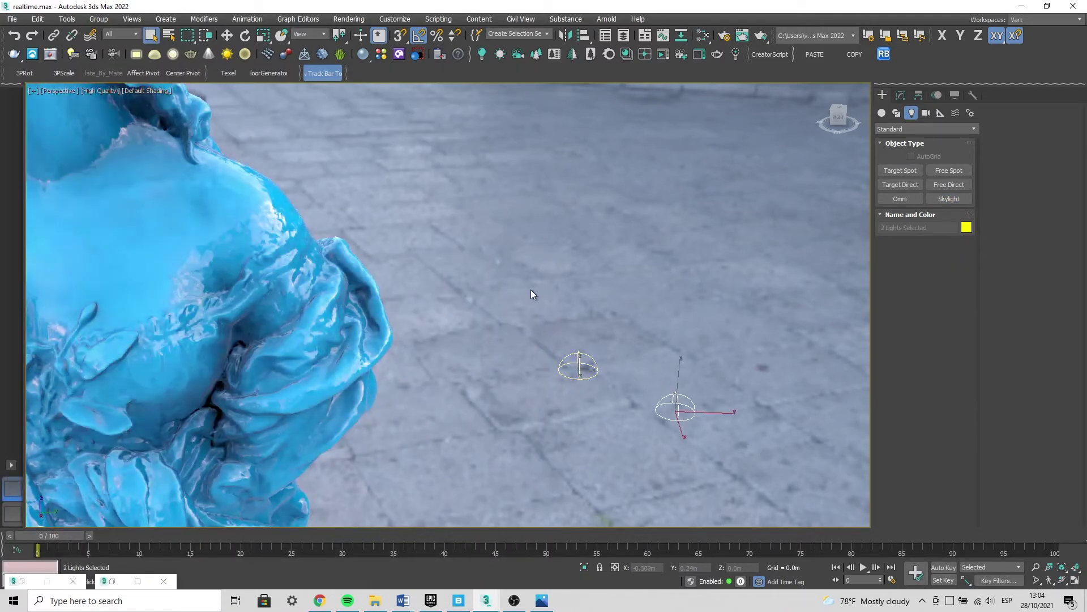
key(ctrl+z)
Orbit to a frontal view of the bust, selecting and then deselecting it.
scroll(531, 295, down, 5)
mouse_move(392, 297)
alt+middle_down()
mouse_move(455, 323)
mouse_move(674, 323)
alt+middle_up()
scroll(455, 345, up, 5)
click(455, 345)
scroll(455, 323, down, 3)
click(331, 326)
Reopen Slate with M and show Material #43's parameters.
key(m)
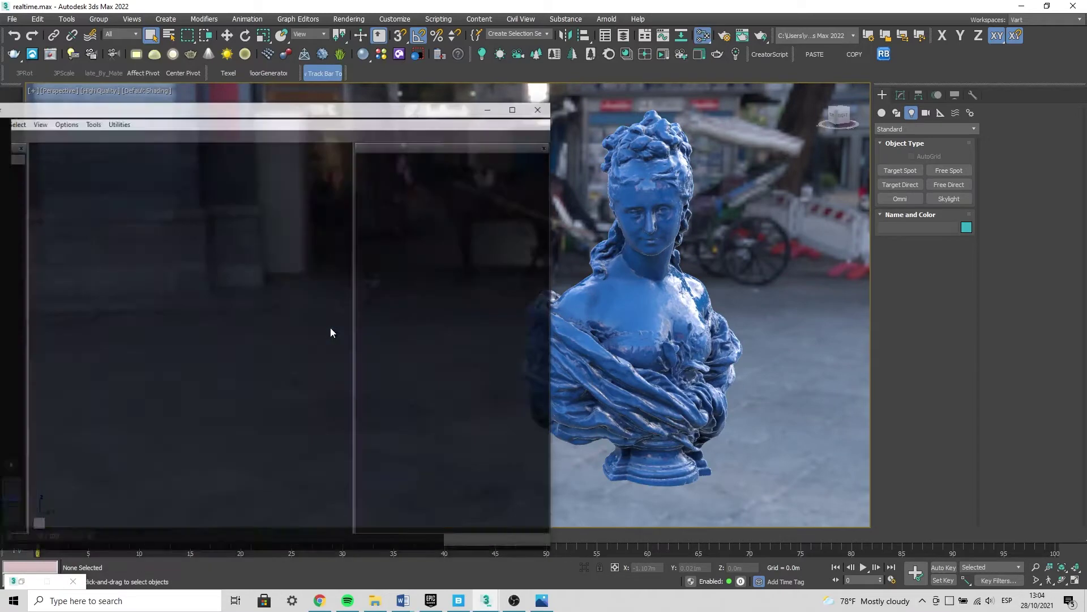
scroll(330, 327, down, 4)
mouse_move(226, 282)
middle_down()
mouse_move(223, 379)
mouse_move(198, 307)
mouse_move(197, 384)
middle_up()
scroll(197, 384, up, 1)
scroll(197, 384, up, 1)
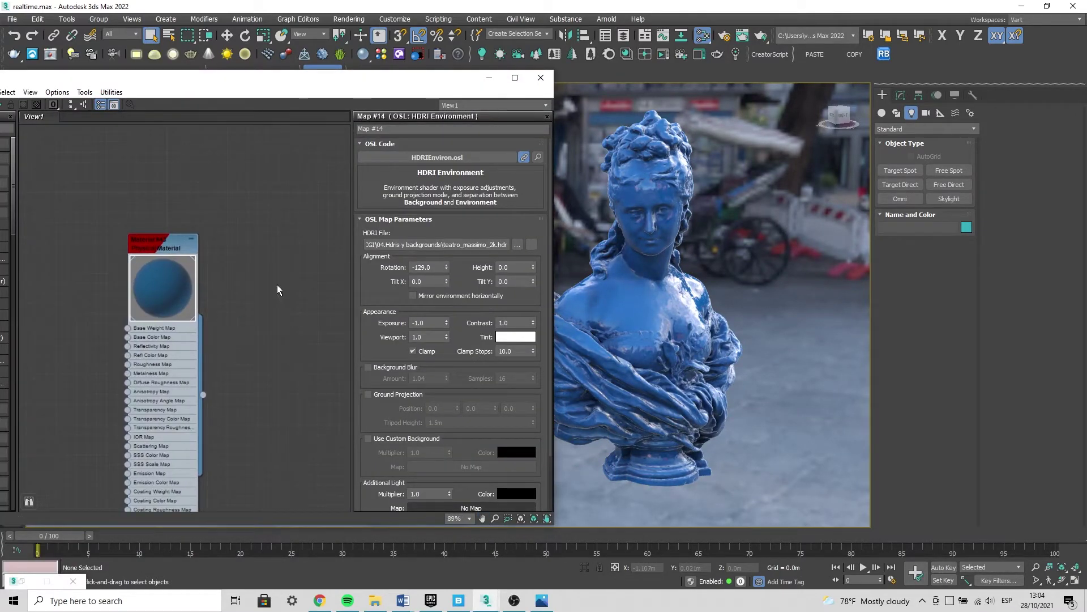
scroll(295, 238, up, 1)
scroll(256, 253, up, 1)
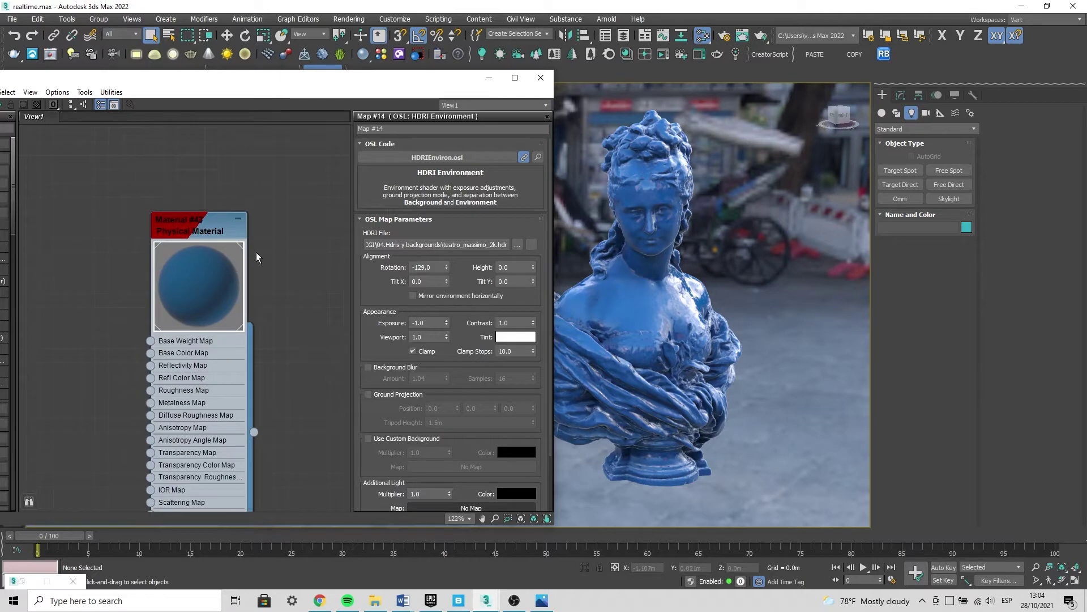
double_click(243, 280)
Clear empty graph space and add a PBR Material (Spec/Gloss) node.
middle_drag(242, 351, 171, 270)
scroll(213, 357, down, 2)
middle_drag(213, 357, 262, 179)
middle_drag(230, 335, 211, 214)
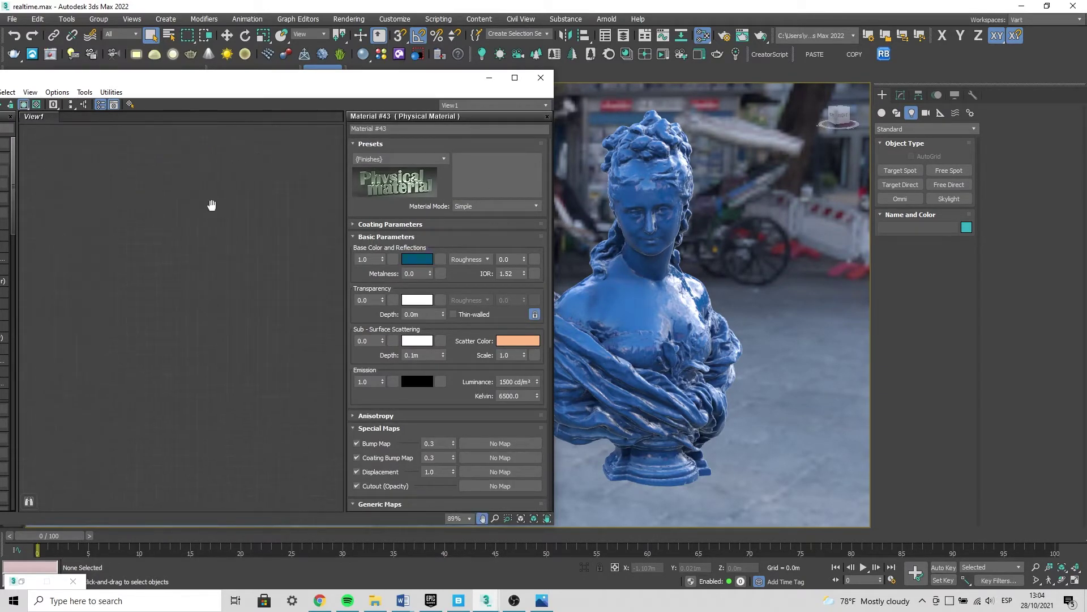
right_click(145, 236)
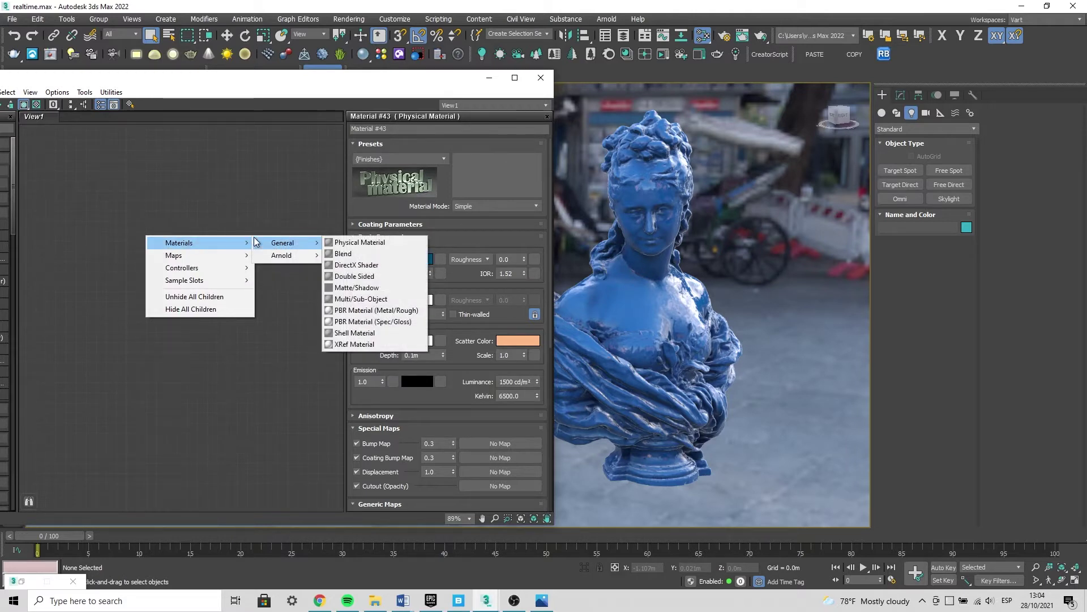
mouse_move(283, 243)
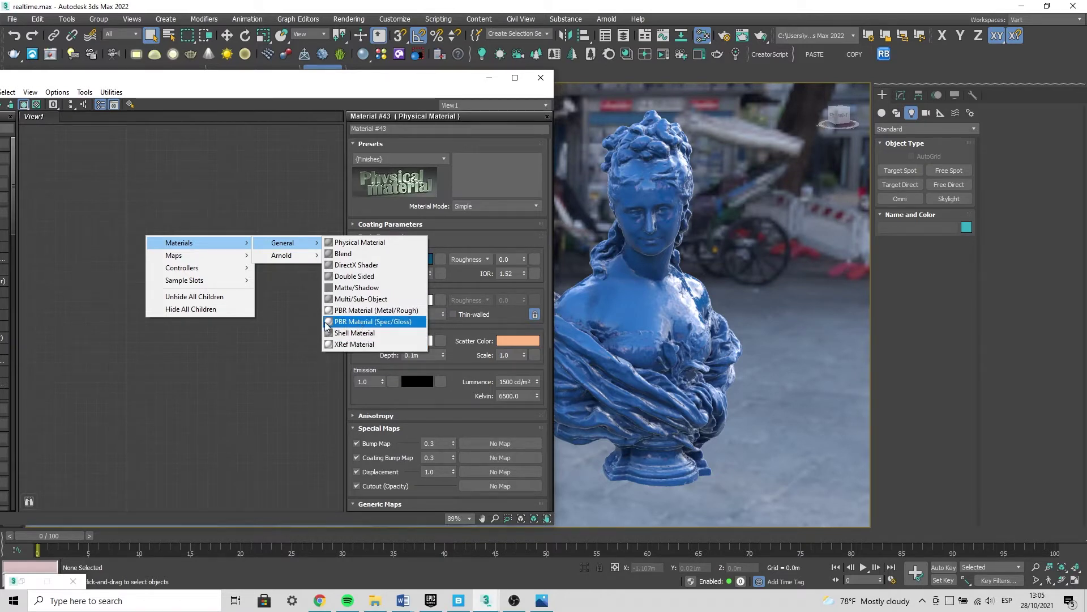
click(372, 323)
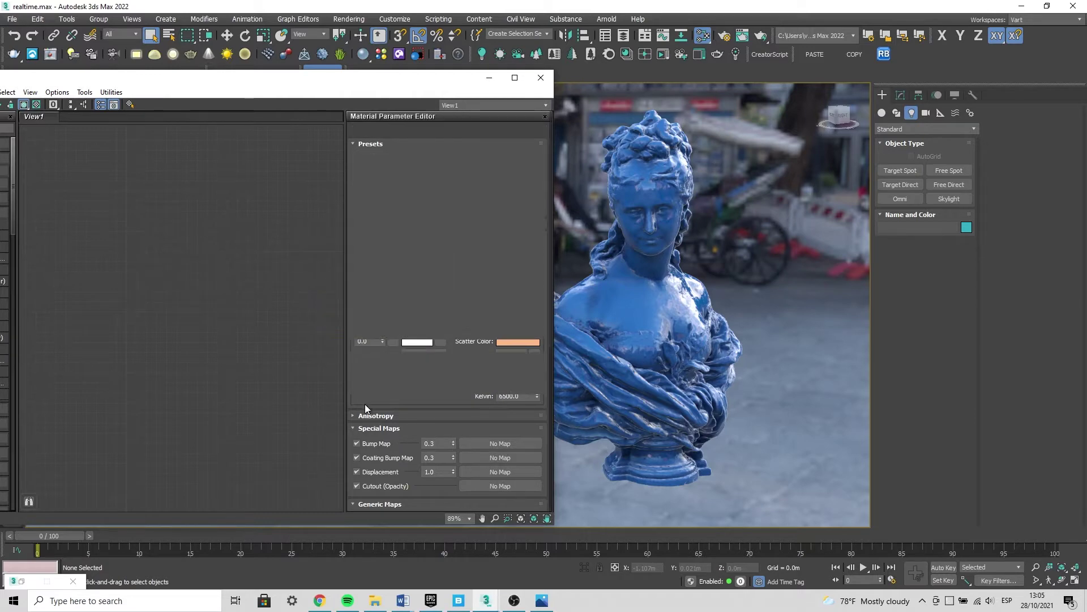
Enlarge Material #44's preview sphere, center it in the Slate view, and bring up File Explorer.
double_click(119, 238)
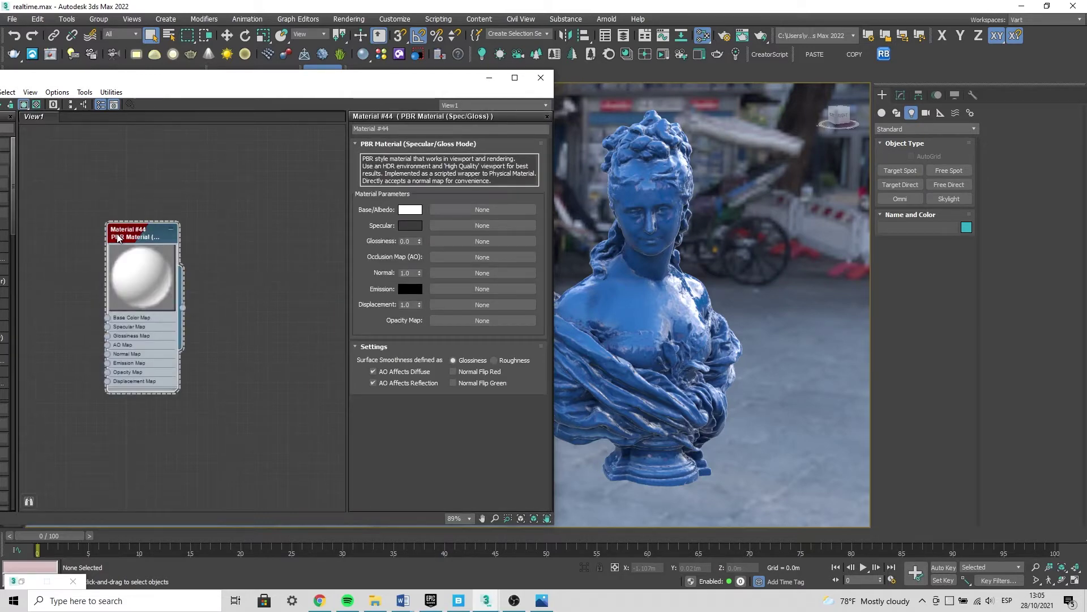
drag(129, 240, 188, 194)
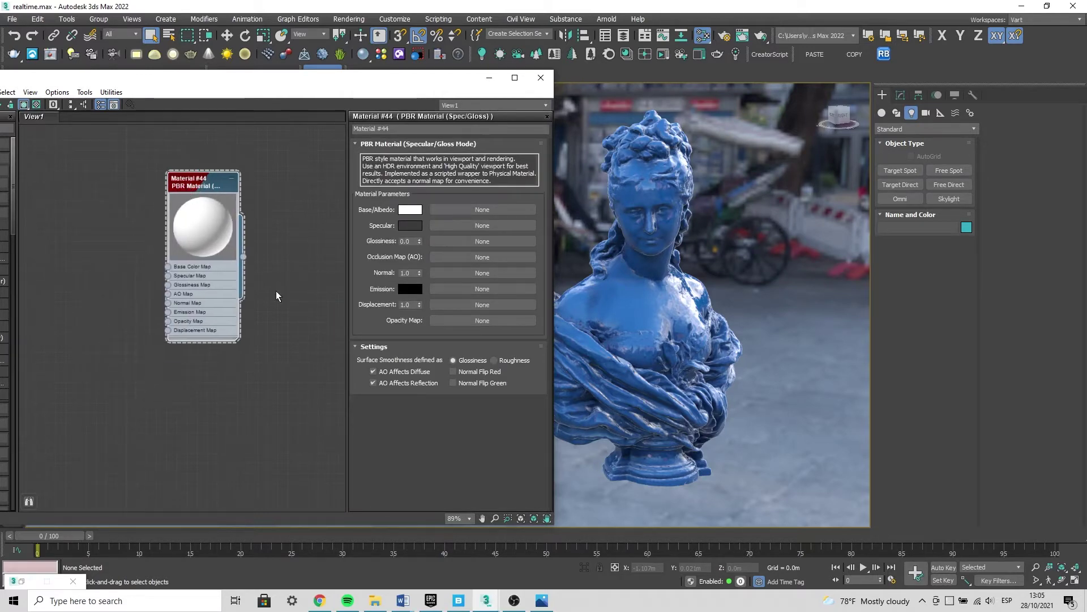
scroll(239, 241, up, 2)
scroll(239, 241, up, 2)
middle_drag(237, 333, 186, 369)
scroll(34, 301, up, 1)
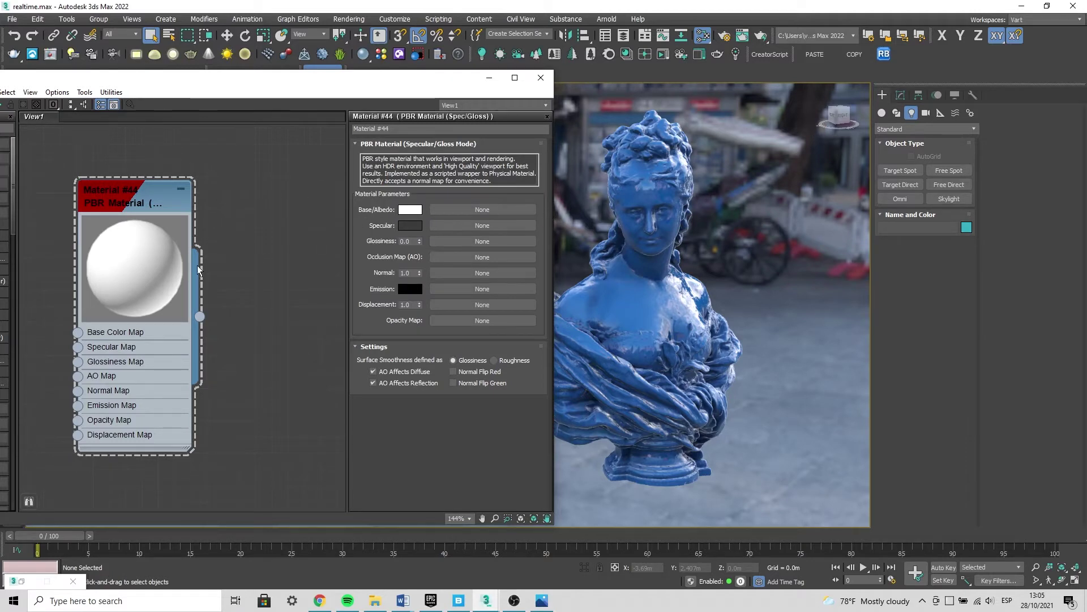
scroll(204, 266, up, 1)
middle_drag(235, 250, 243, 255)
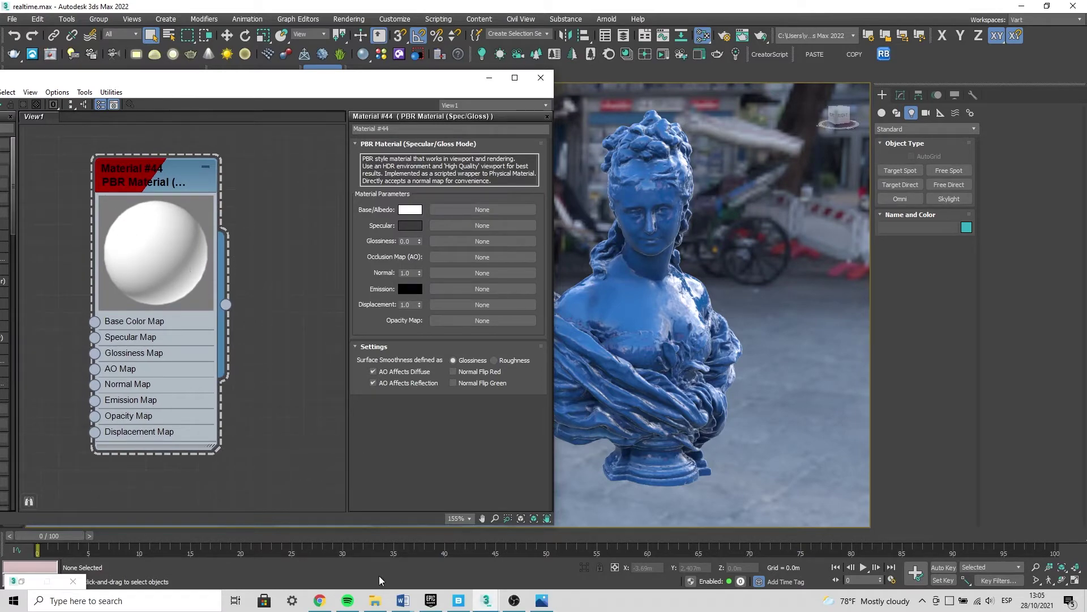
click(375, 601)
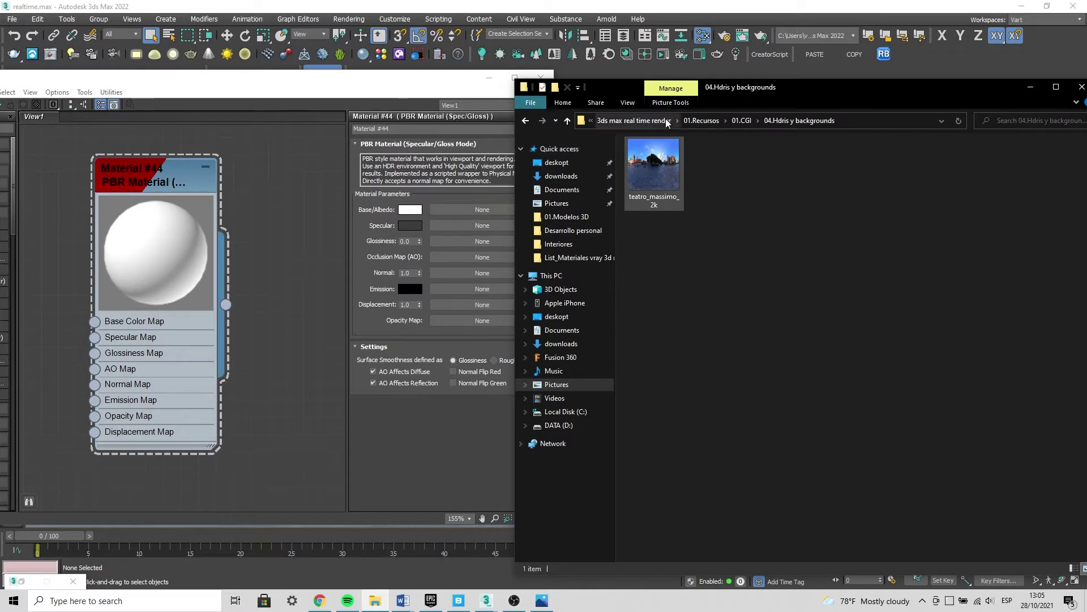
Browse 01.Recursos > 01.CGI > 02.Materiales y textura > PaintedPlaster006_4K and open its Color image.
click(701, 121)
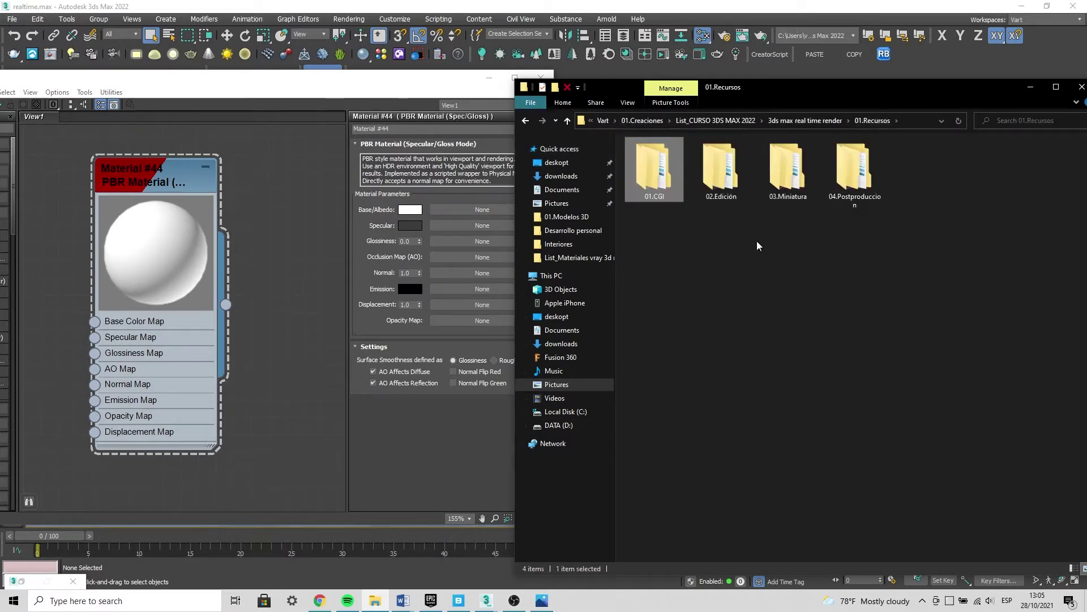
double_click(656, 170)
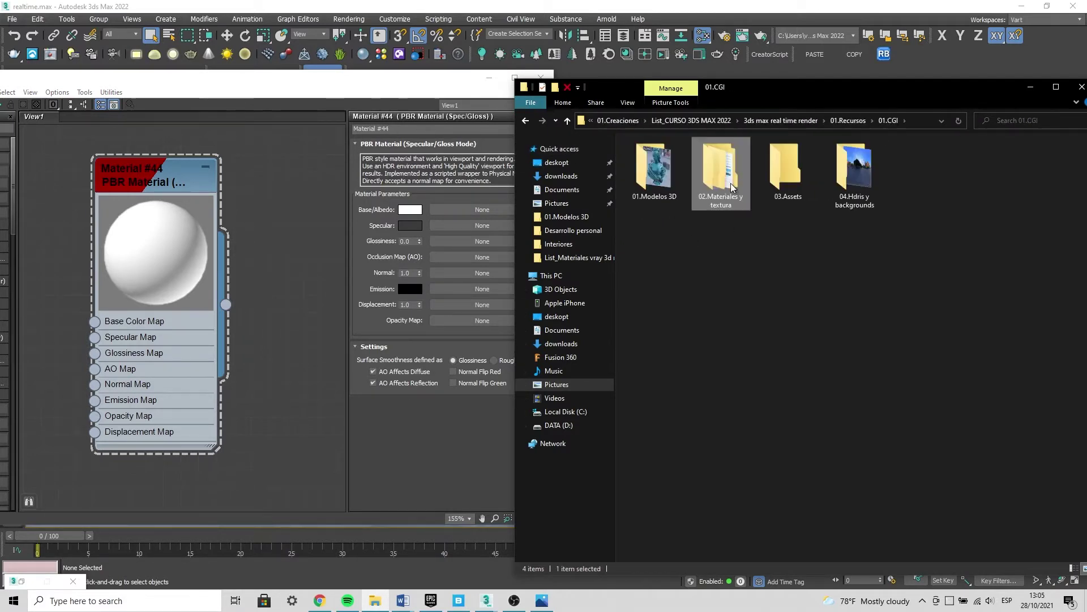
double_click(731, 187)
double_click(654, 170)
double_click(738, 173)
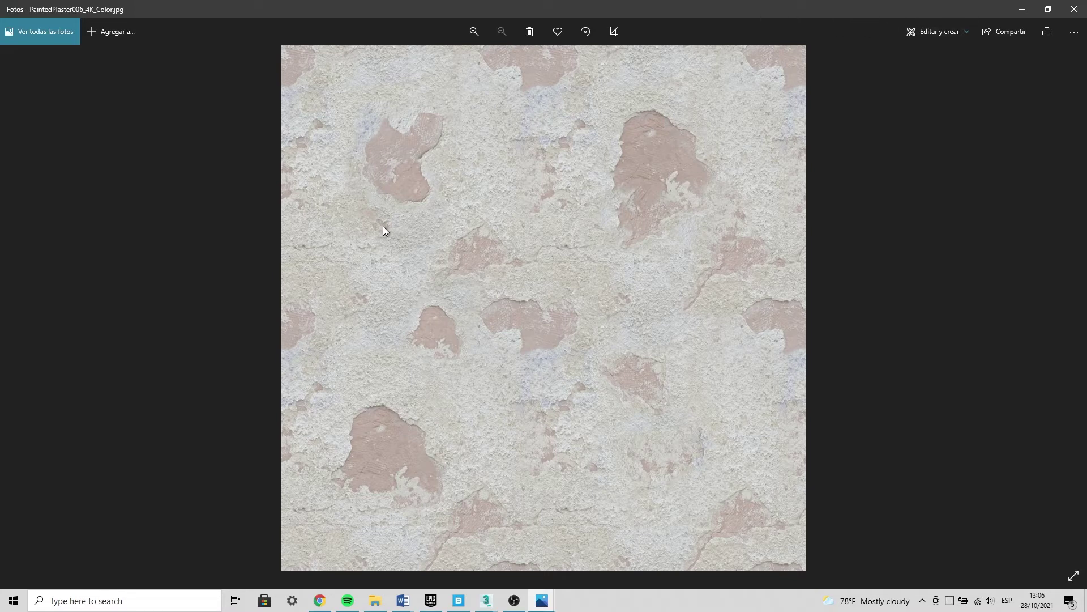
Zoom in and out on PaintedPlaster006_4K_Color.jpg in Photos, then close the viewer.
scroll(432, 229, up, 3)
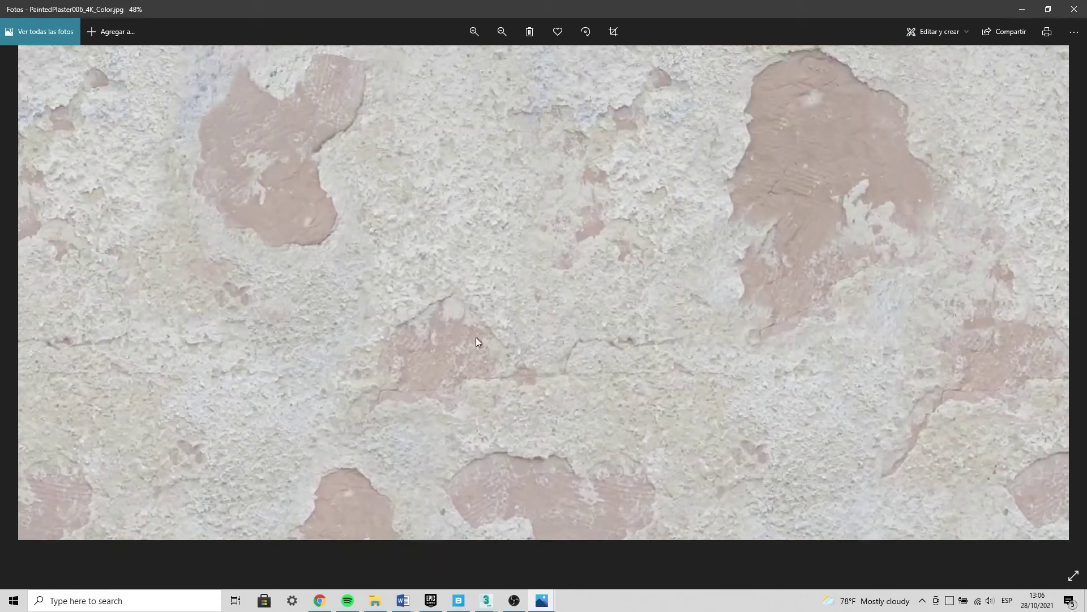
scroll(287, 274, up, 1)
scroll(308, 277, down, 1)
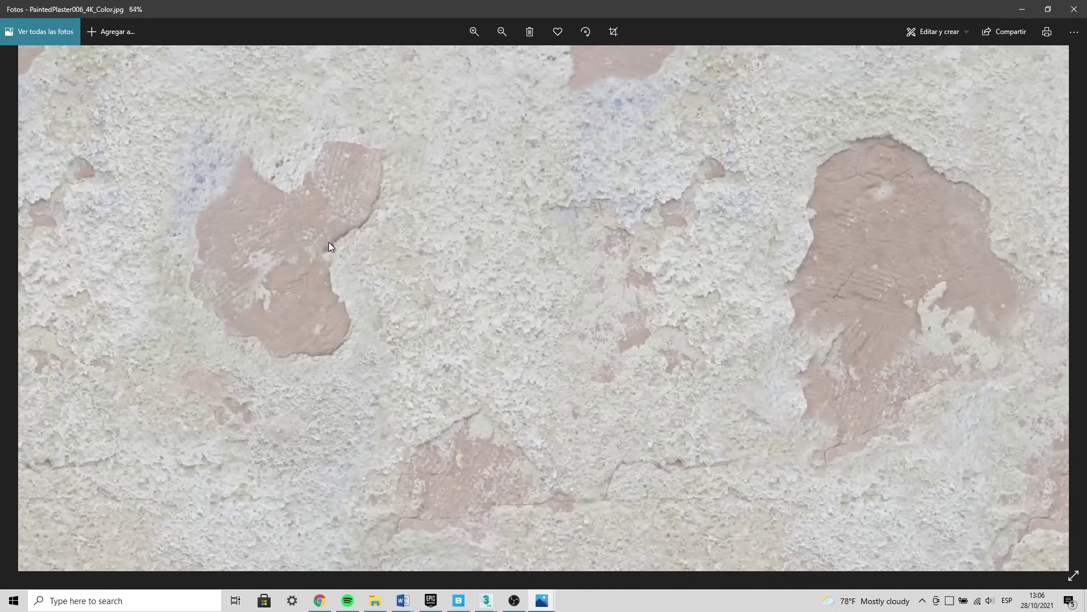
scroll(329, 249, up, 3)
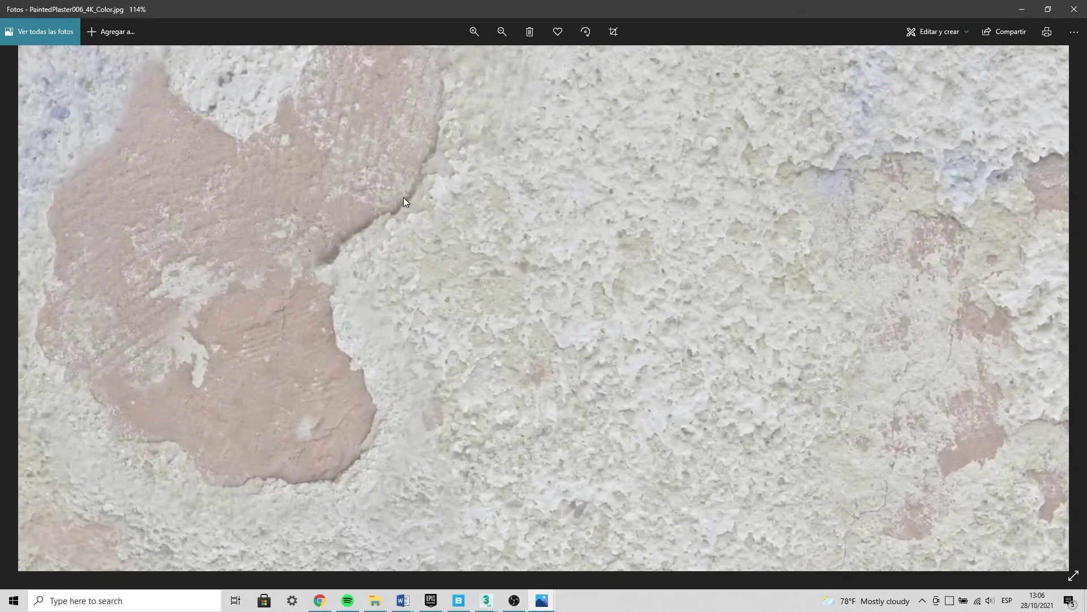
scroll(423, 283, down, 2)
scroll(416, 258, down, 1)
scroll(349, 258, down, 2)
scroll(409, 283, up, 1)
scroll(409, 283, down, 2)
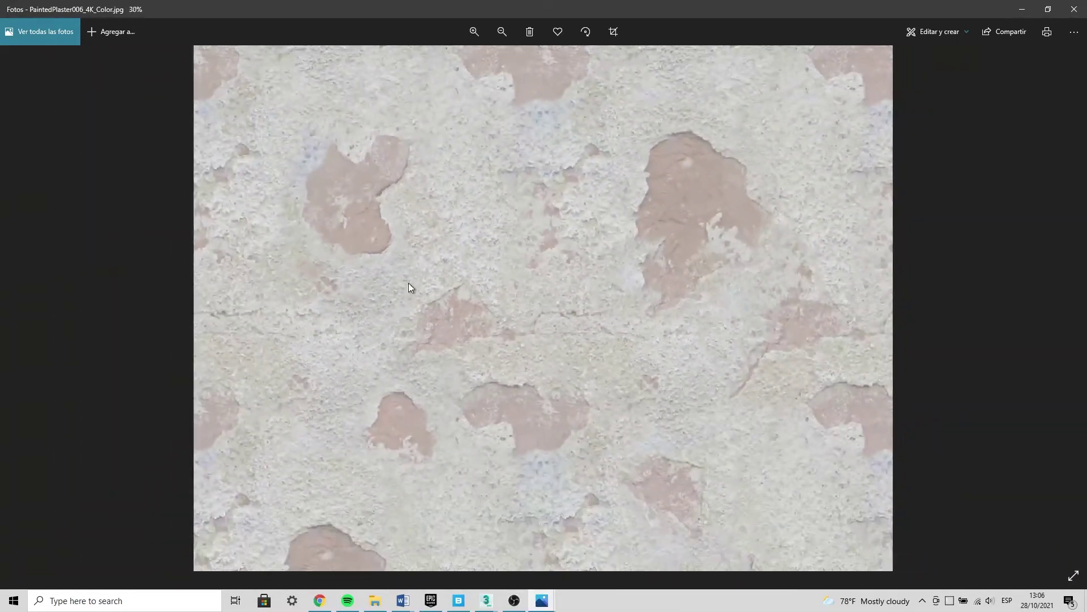
scroll(409, 283, down, 1)
scroll(409, 284, up, 2)
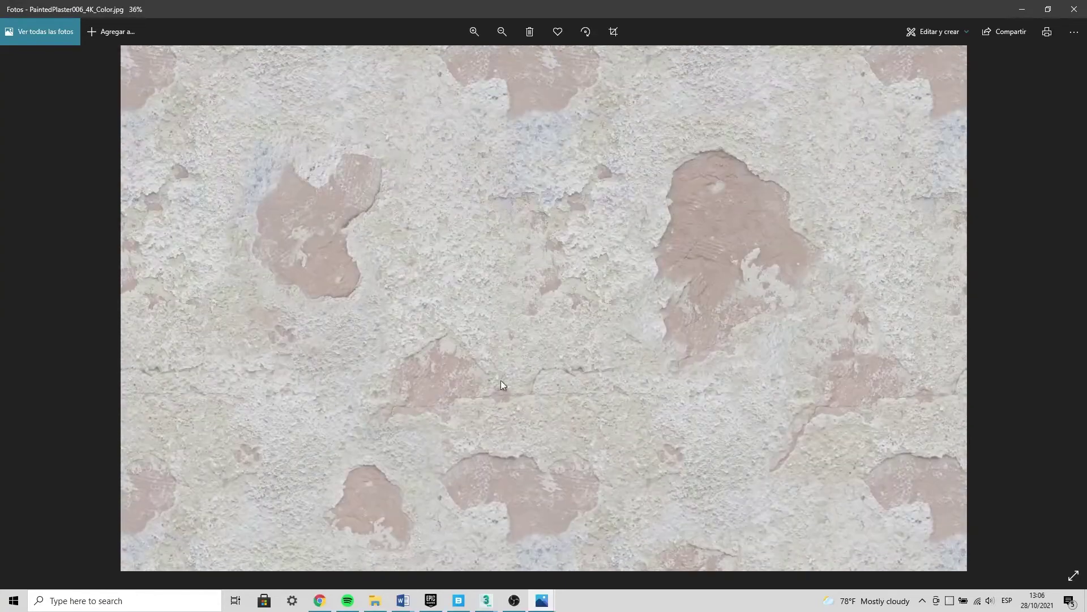
scroll(345, 244, up, 2)
scroll(308, 203, up, 1)
scroll(327, 243, down, 2)
scroll(332, 260, down, 1)
scroll(340, 241, up, 1)
scroll(334, 269, up, 1)
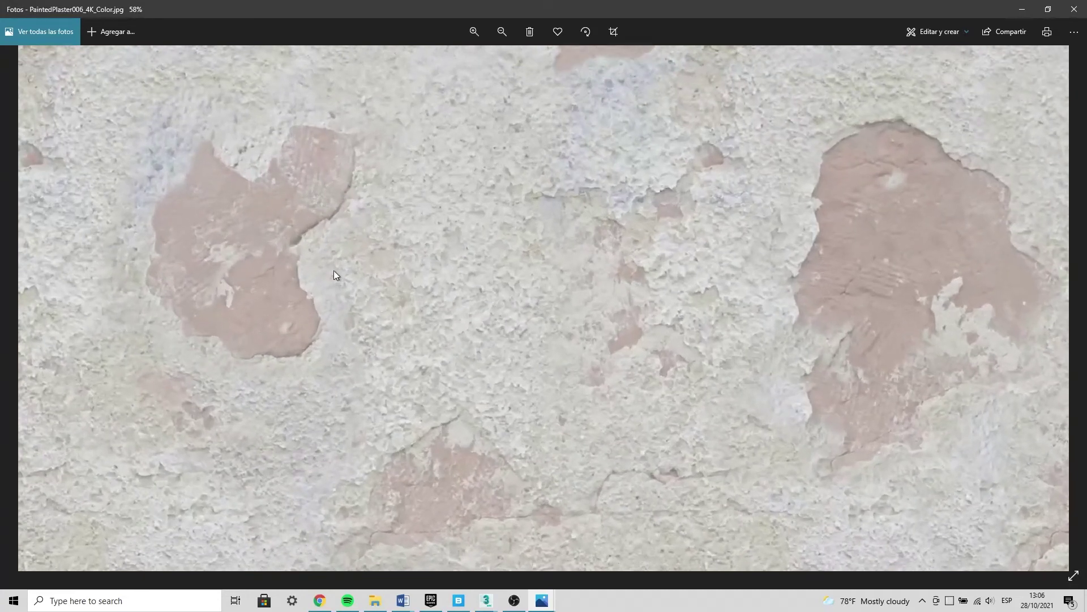
scroll(318, 267, down, 1)
scroll(318, 266, down, 2)
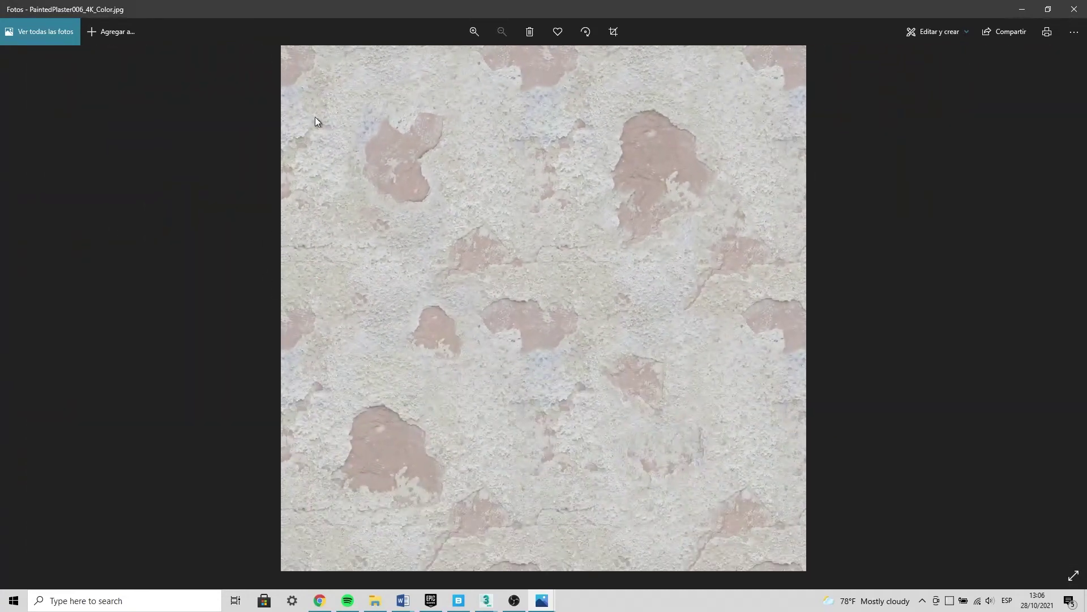
click(1074, 9)
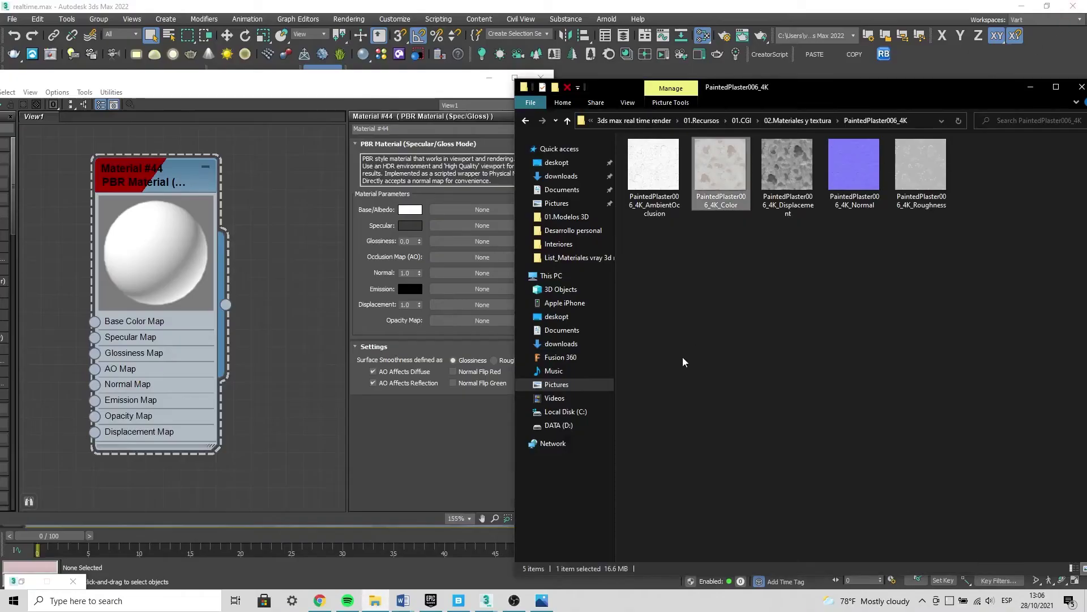
Load the PaintedPlaster color texture as Material #44's base colour, placing the Map #15 node beside it.
click(295, 92)
click(379, 600)
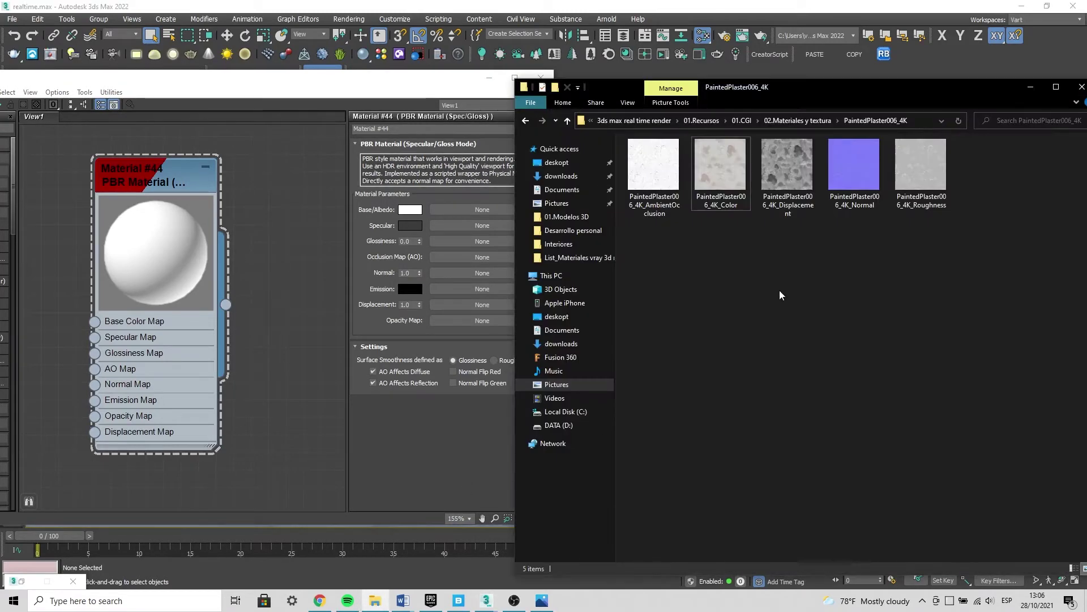
click(720, 170)
drag(729, 195, 501, 227)
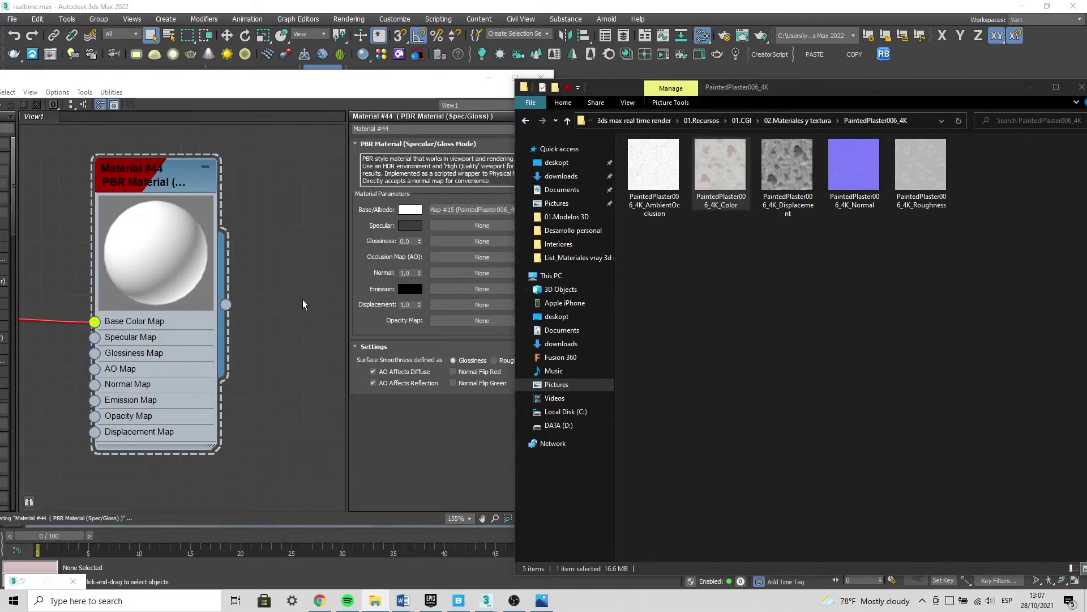
click(159, 264)
drag(67, 300, 66, 222)
scroll(245, 466, down, 2)
middle_drag(245, 444, 245, 466)
Wire the roughness texture into Material #44 as Map #16.
click(375, 600)
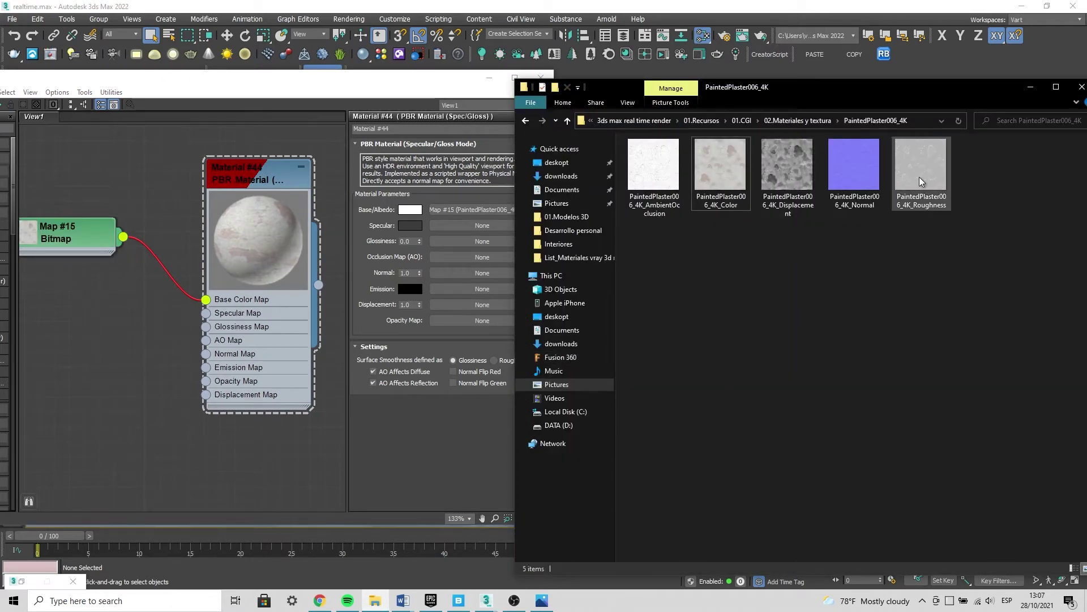
drag(421, 79, 385, 84)
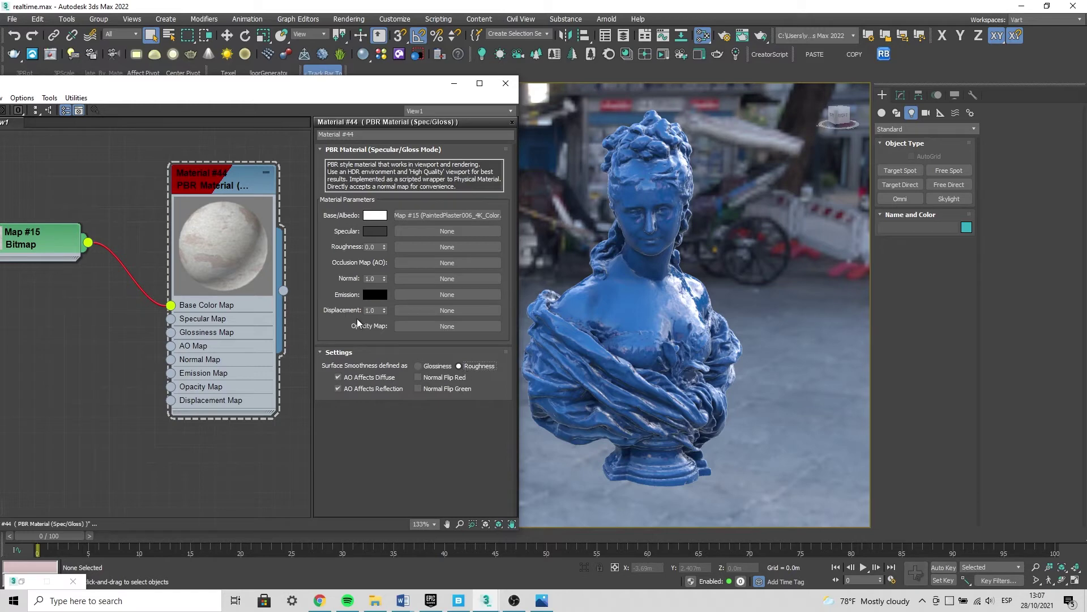
click(375, 600)
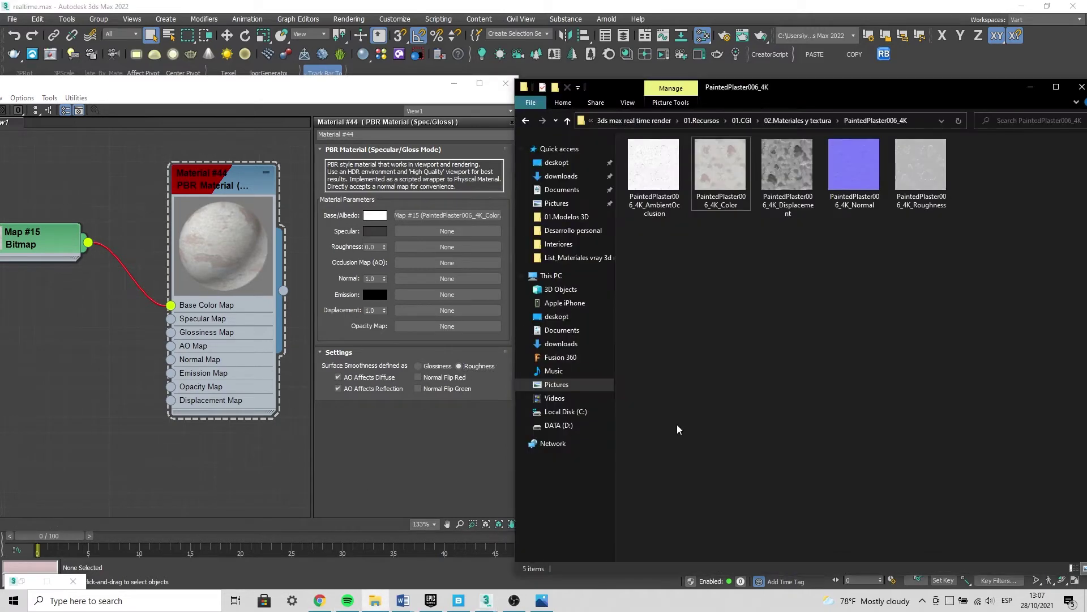
click(923, 181)
drag(923, 181, 439, 250)
middle_drag(113, 340, 176, 342)
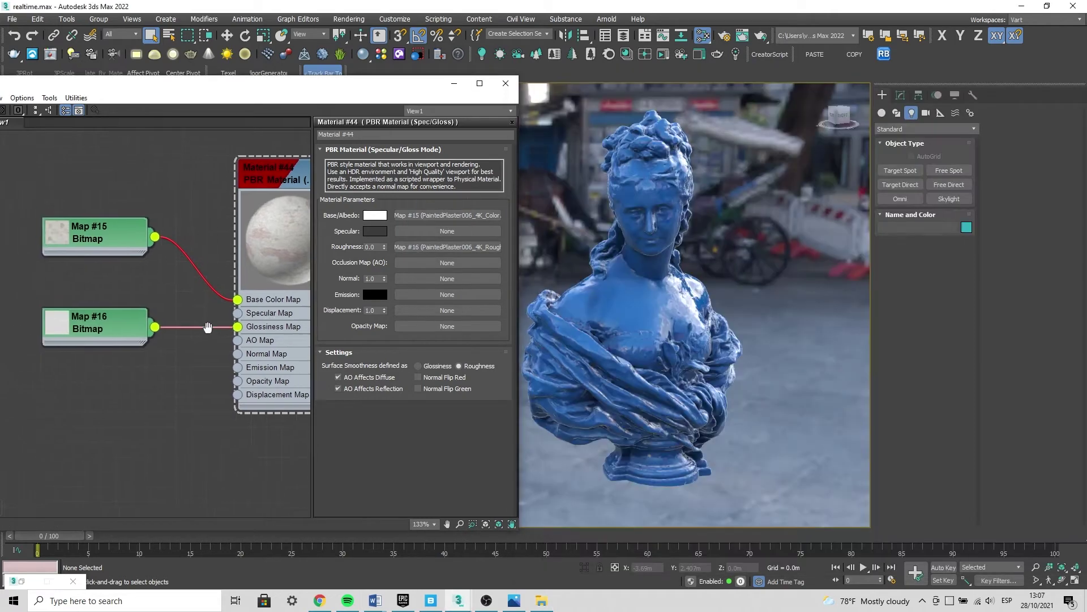
drag(92, 334, 92, 320)
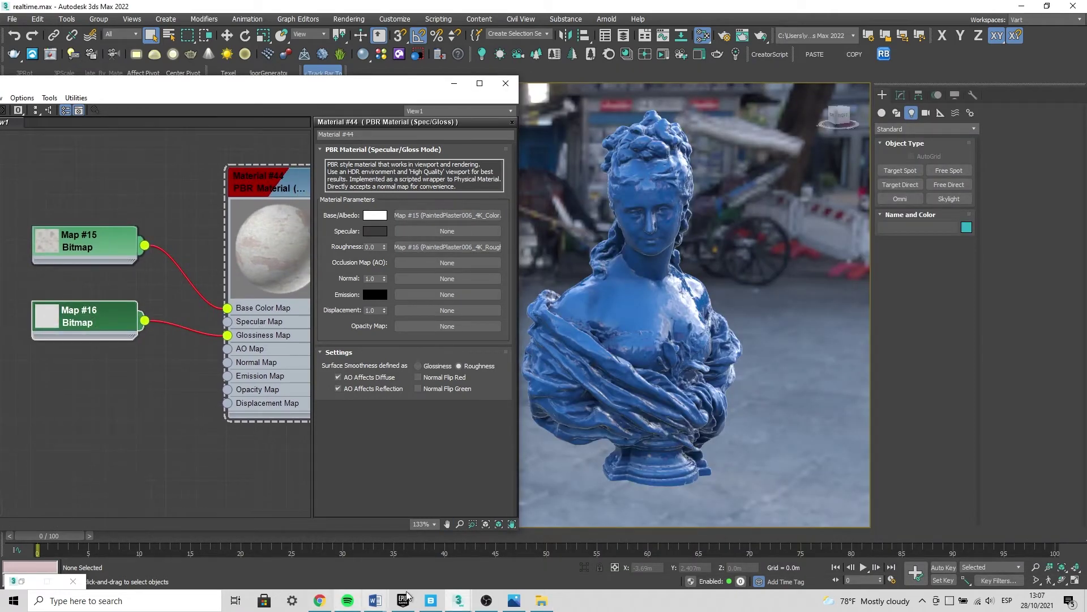
Drop the Normal and AmbientOcclusion textures into the material's Normal and AO slots.
click(540, 603)
click(870, 165)
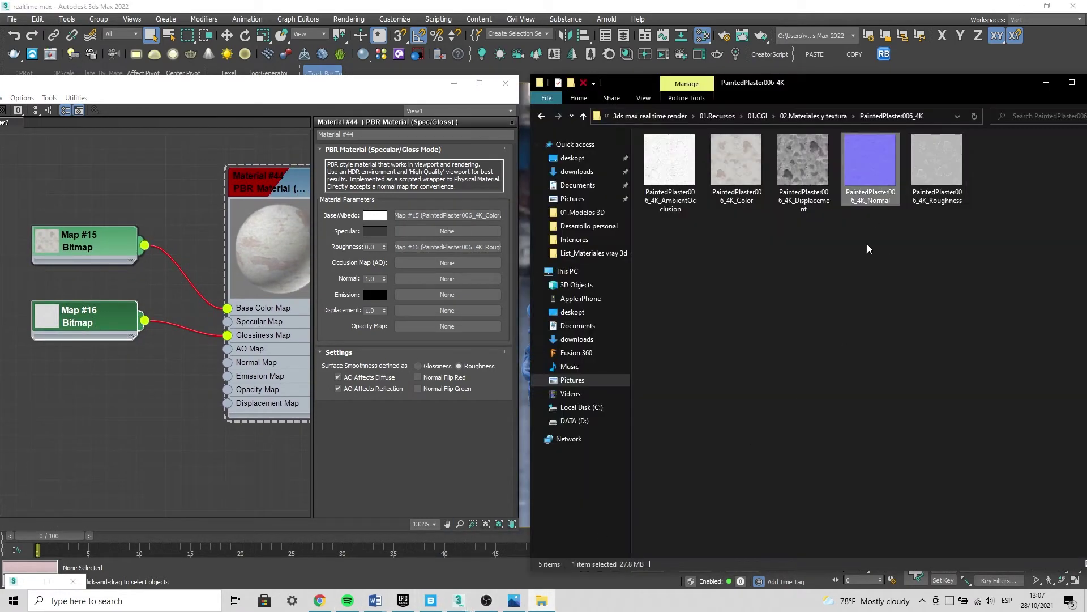
drag(876, 161, 470, 329)
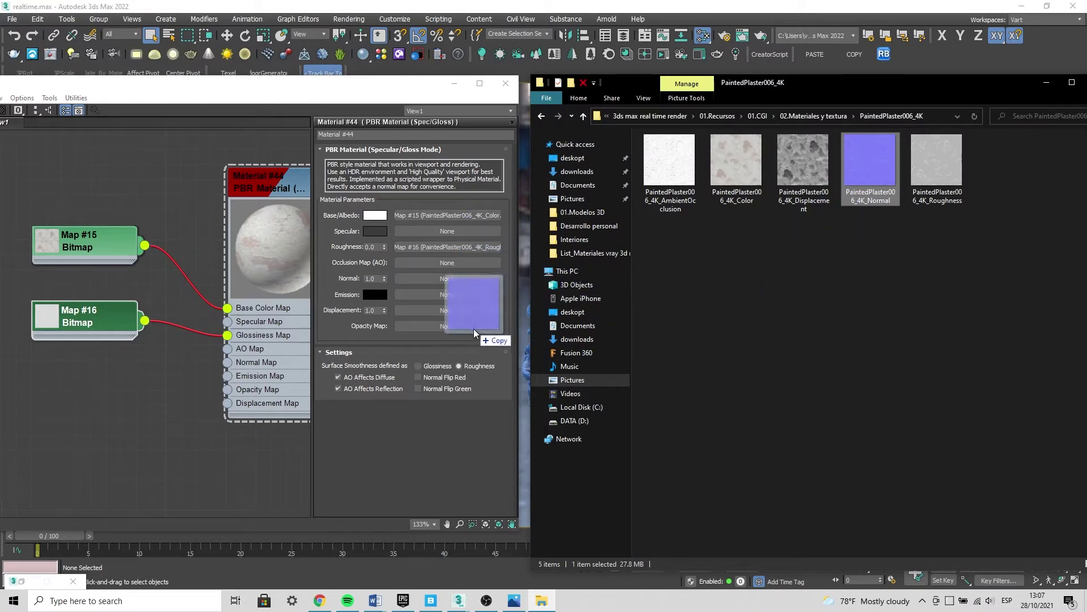
drag(469, 329, 442, 279)
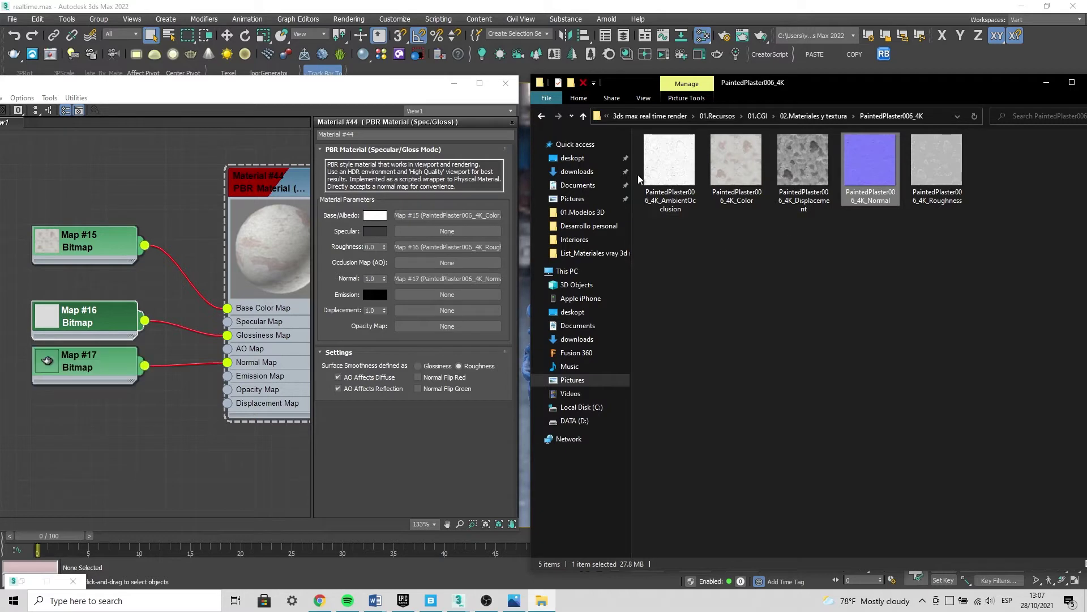
click(681, 186)
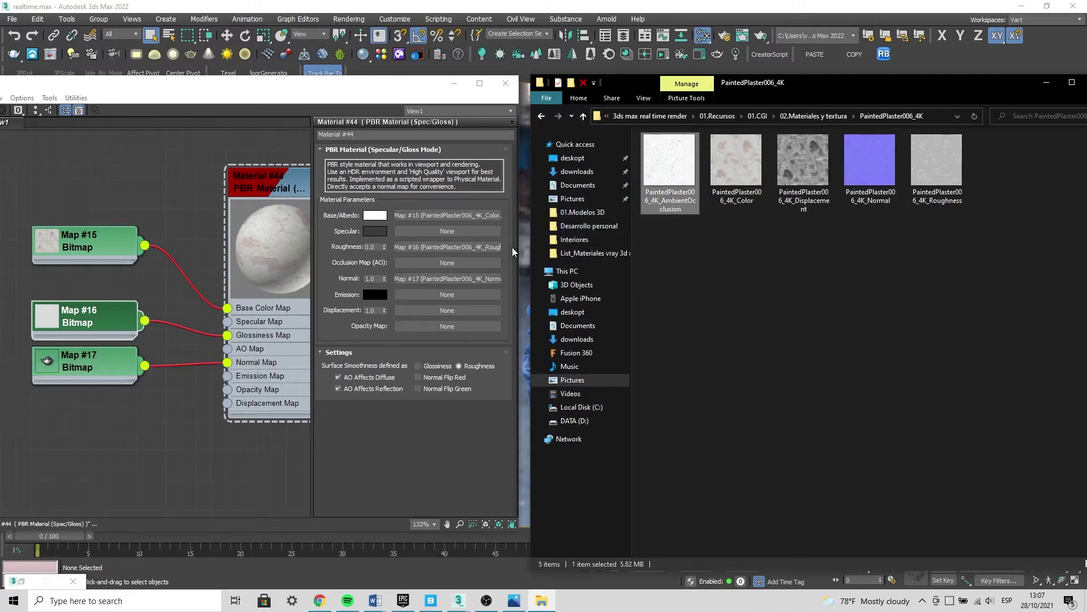
drag(646, 199, 451, 265)
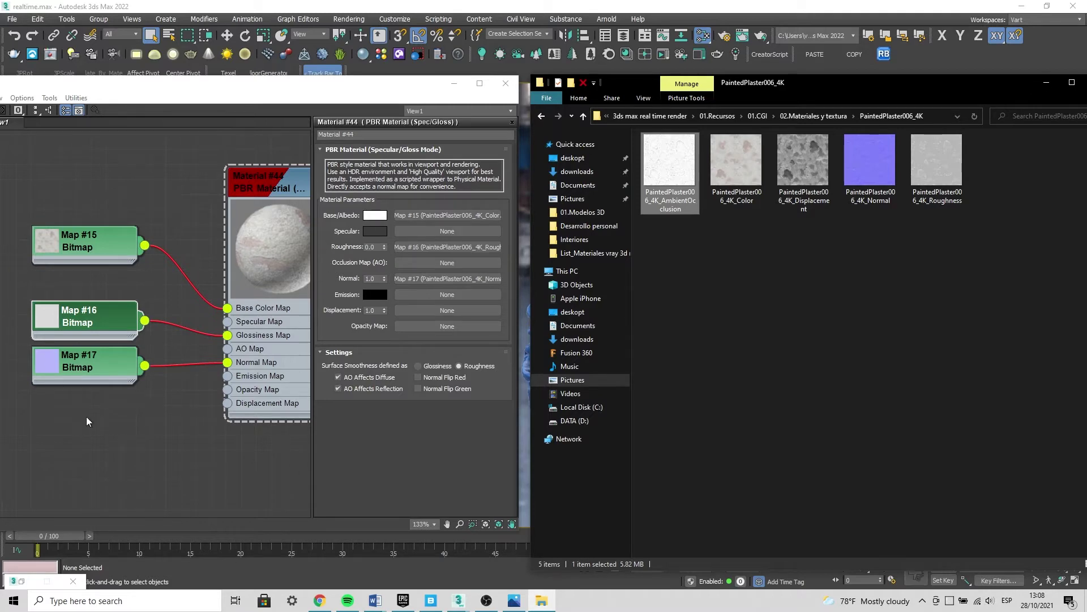
Tidy the Map #18 and Material #44 nodes, then assign Material #44 to the bust.
scroll(45, 343, down, 2)
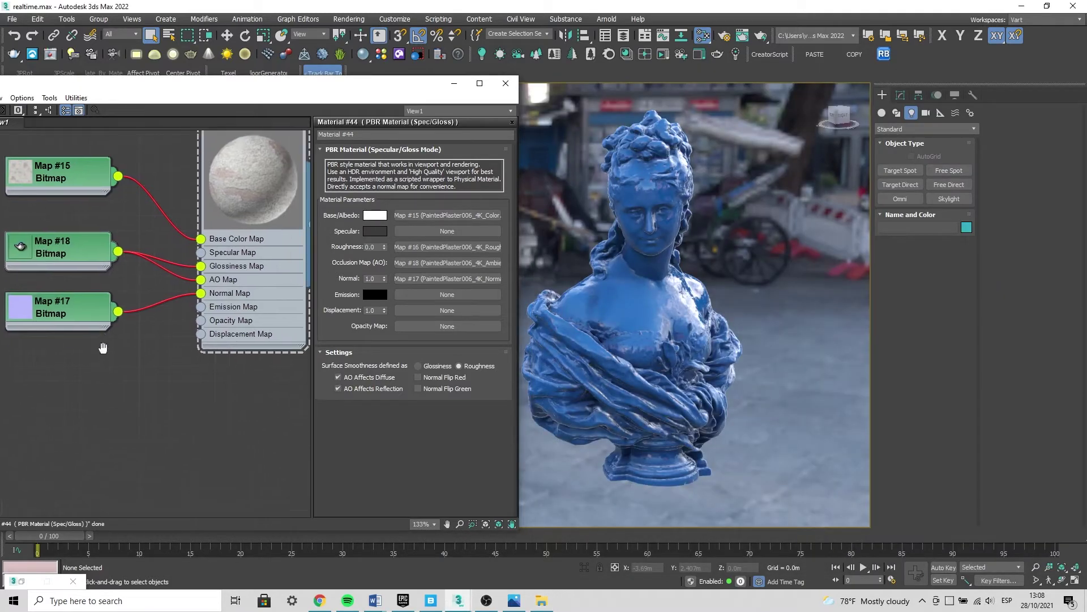
drag(82, 307, 82, 280)
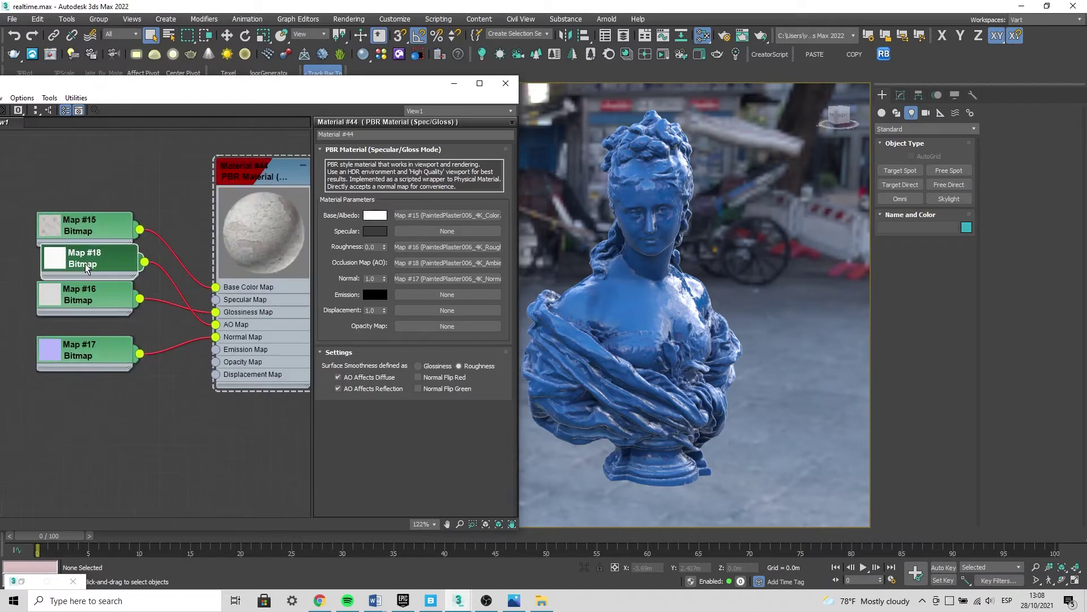
click(260, 278)
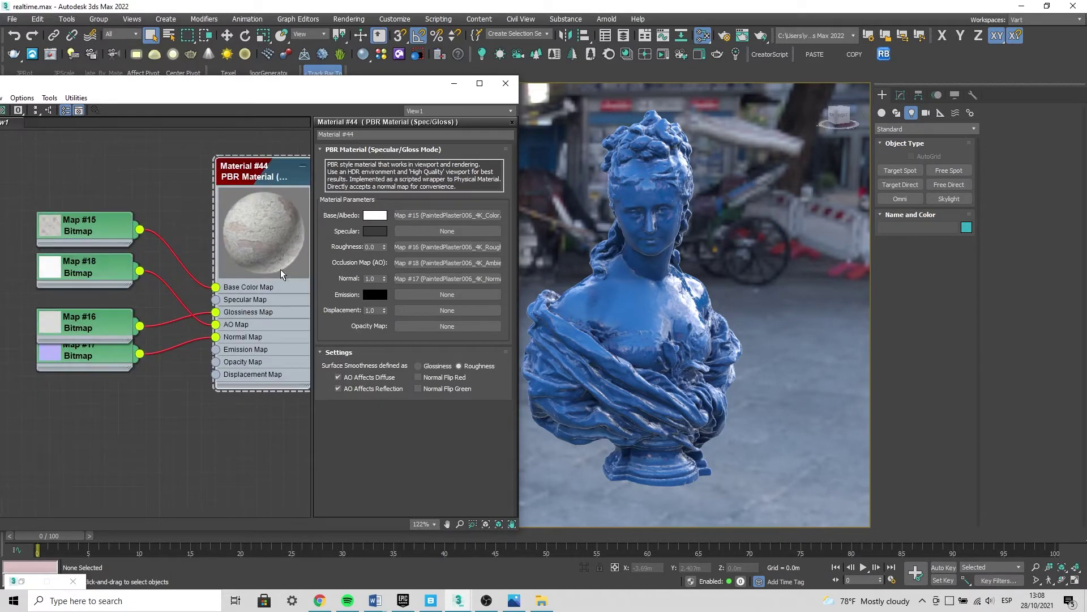
drag(295, 211, 239, 211)
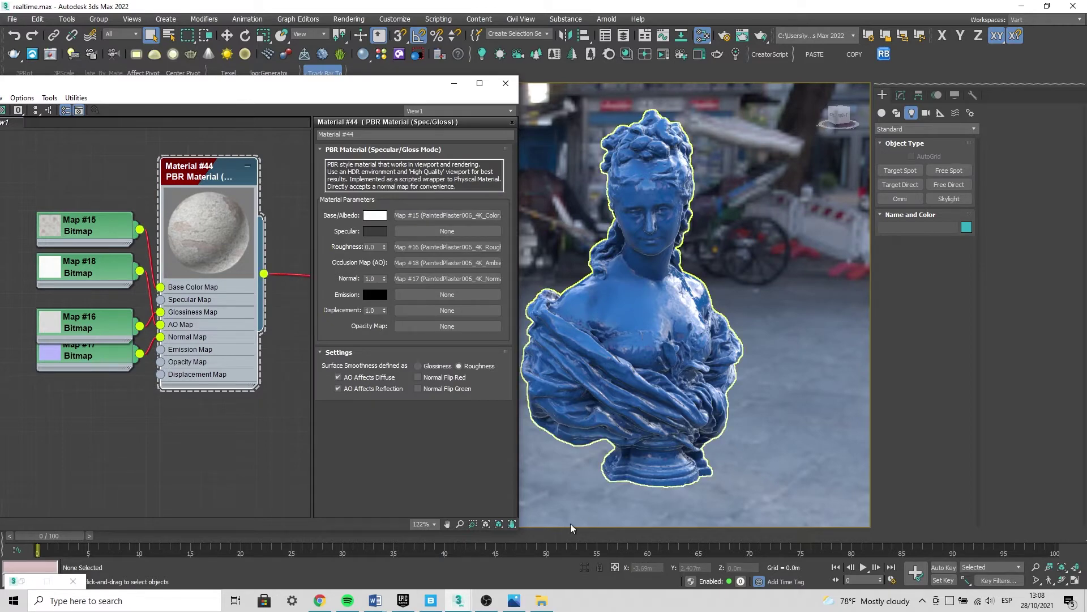
drag(571, 528, 572, 442)
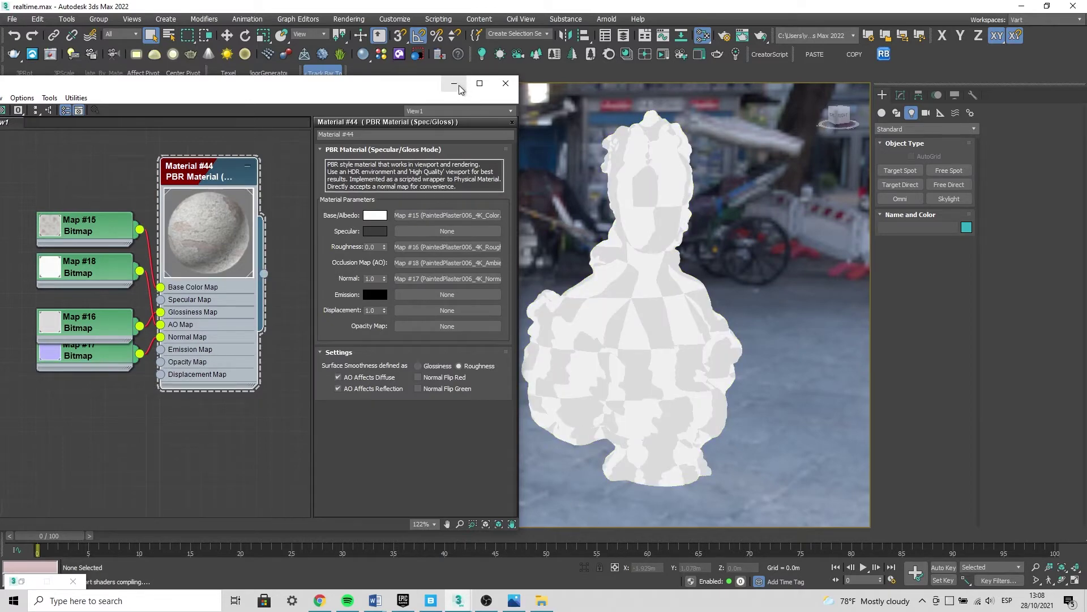
Minimize Slate, orbit, pan and zoom around the plaster-textured bust, then reopen Slate with M.
click(453, 84)
mouse_move(594, 342)
middle_down()
mouse_move(522, 315)
mouse_move(564, 333)
middle_up()
scroll(522, 315, up, 4)
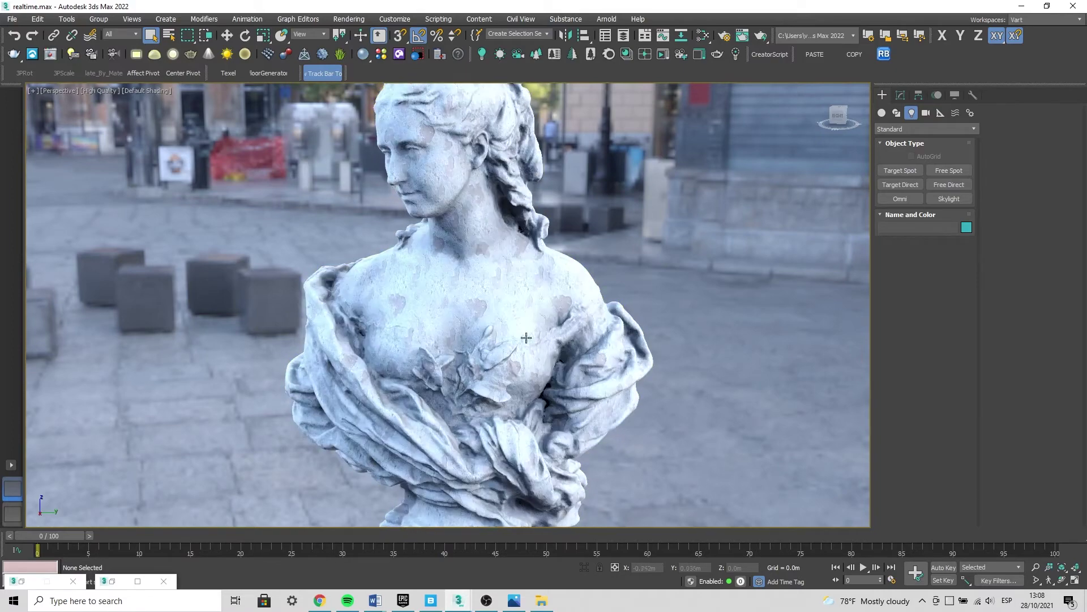
scroll(461, 321, up, 6)
mouse_move(461, 321)
middle_down()
mouse_move(483, 321)
mouse_move(462, 333)
mouse_move(450, 388)
mouse_move(340, 329)
mouse_move(272, 270)
mouse_move(469, 305)
middle_up()
scroll(483, 320, down, 5)
scroll(423, 386, up, 4)
scroll(272, 270, down, 4)
scroll(470, 305, up, 4)
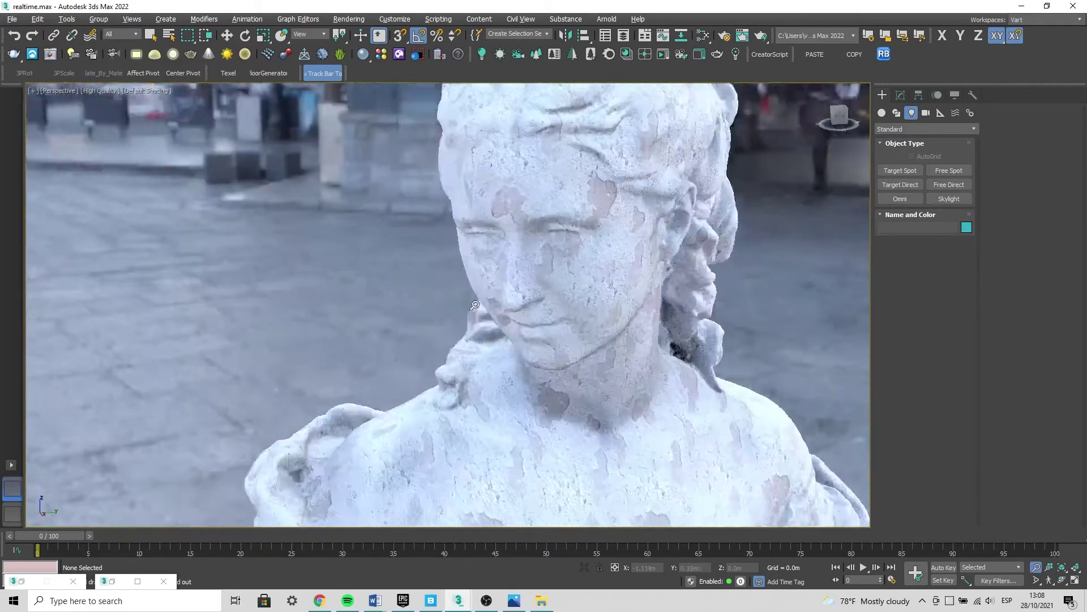
scroll(469, 305, down, 6)
mouse_move(470, 304)
alt+middle_down()
mouse_move(485, 364)
mouse_move(274, 537)
alt+middle_up()
scroll(485, 365, up, 3)
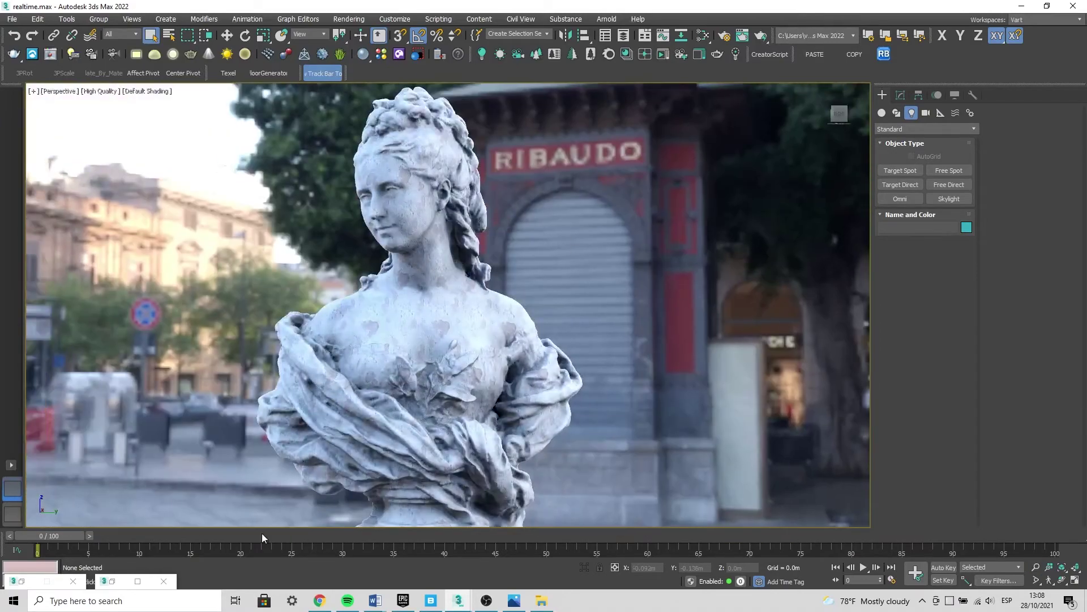
key(m)
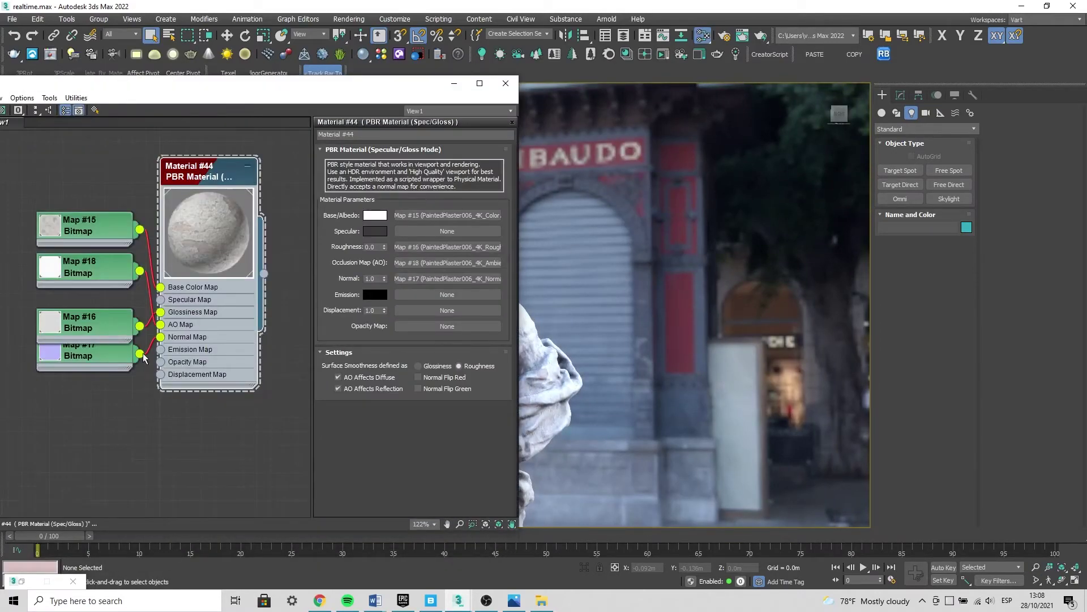
Zoom out the node graph and browse the add-node list without adding anything.
scroll(143, 357, down, 1)
middle_drag(144, 357, 168, 394)
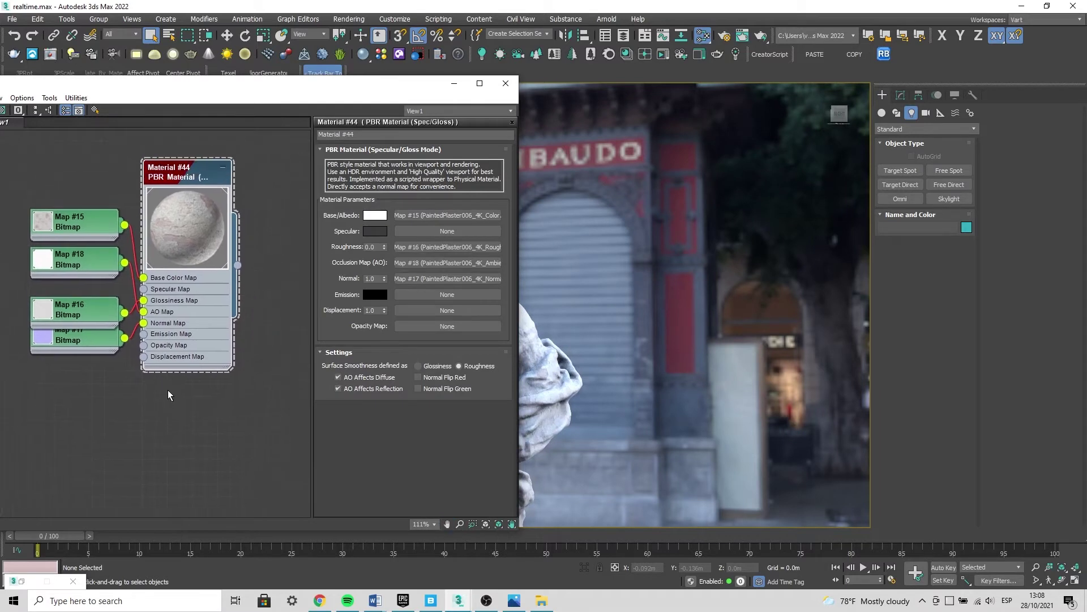
right_click(168, 431)
mouse_move(305, 433)
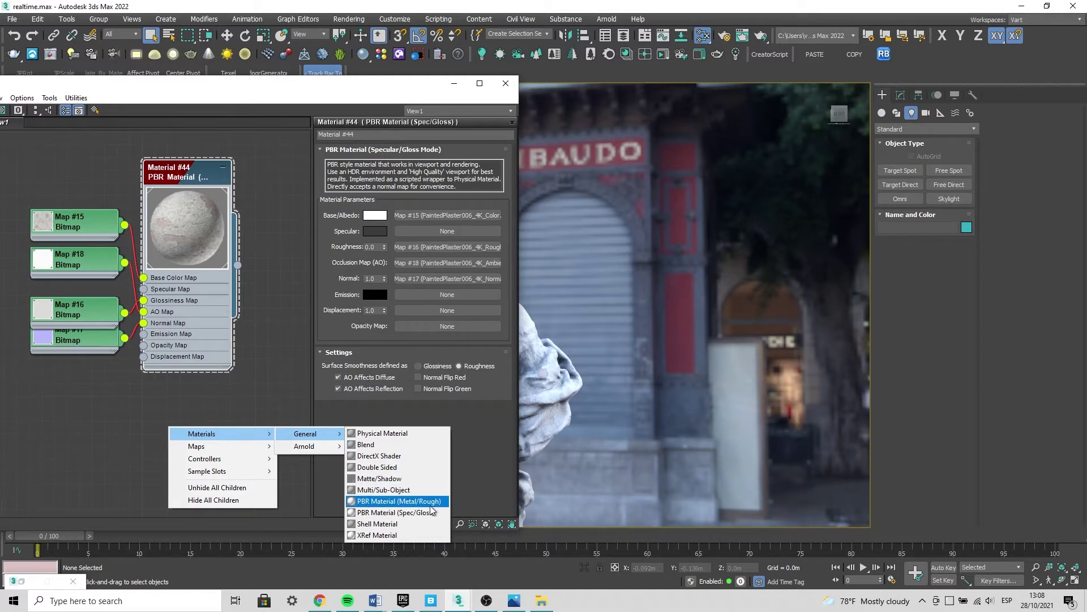
click(194, 412)
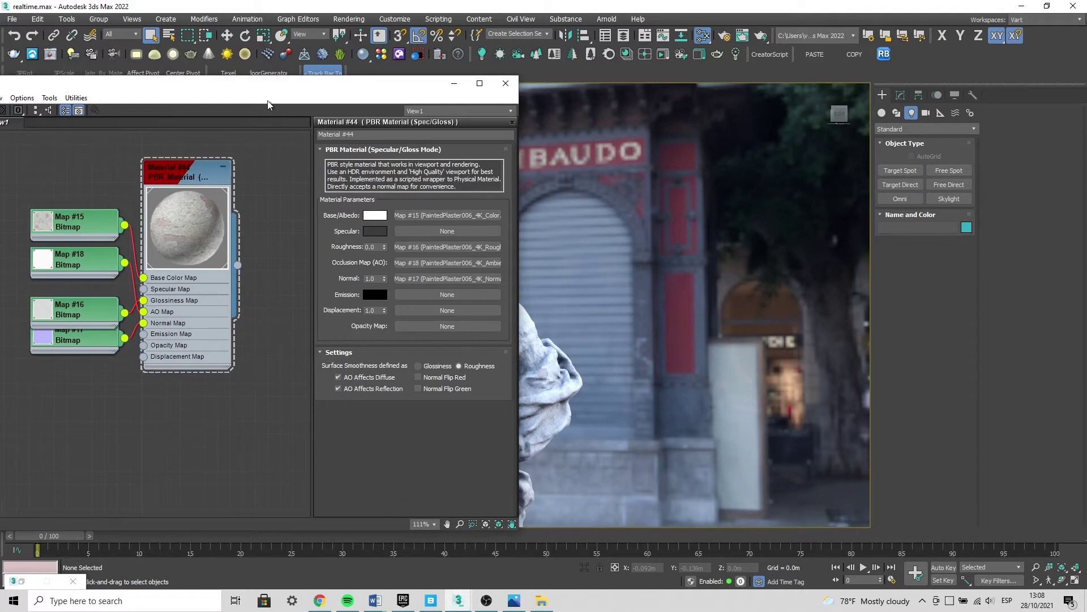
Move and minimize the Slate editor, then orbit and select the statue in the viewport.
drag(333, 90, 447, 101)
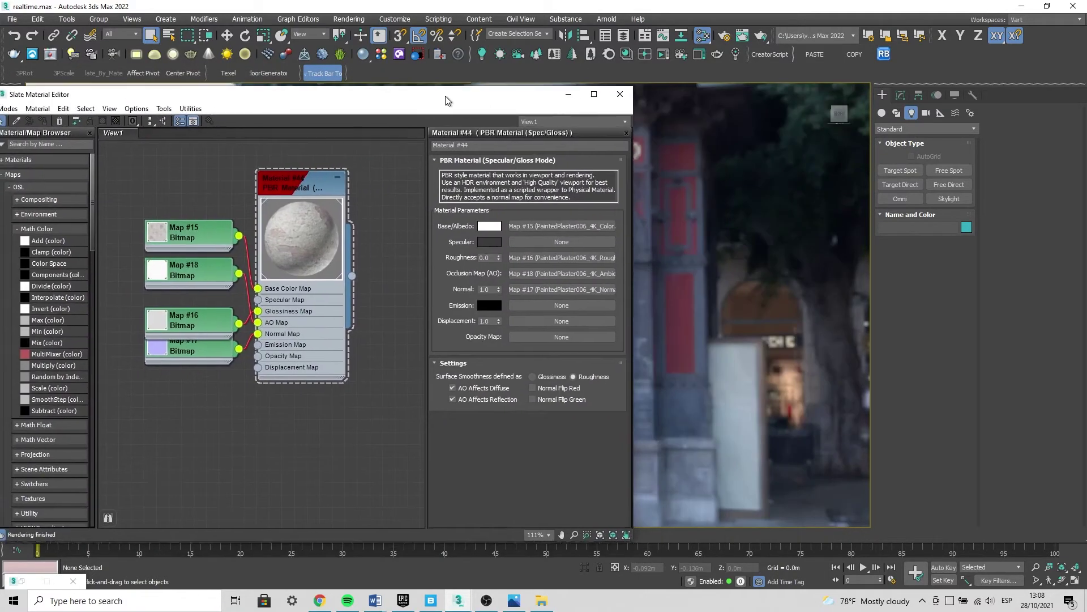
click(568, 94)
mouse_move(484, 260)
alt+middle_down()
mouse_move(506, 271)
mouse_move(485, 316)
alt+middle_up()
click(486, 288)
scroll(485, 315, down, 3)
Reselect the statue and open Per-View Presets from the High Quality viewport label.
scroll(512, 304, up, 3)
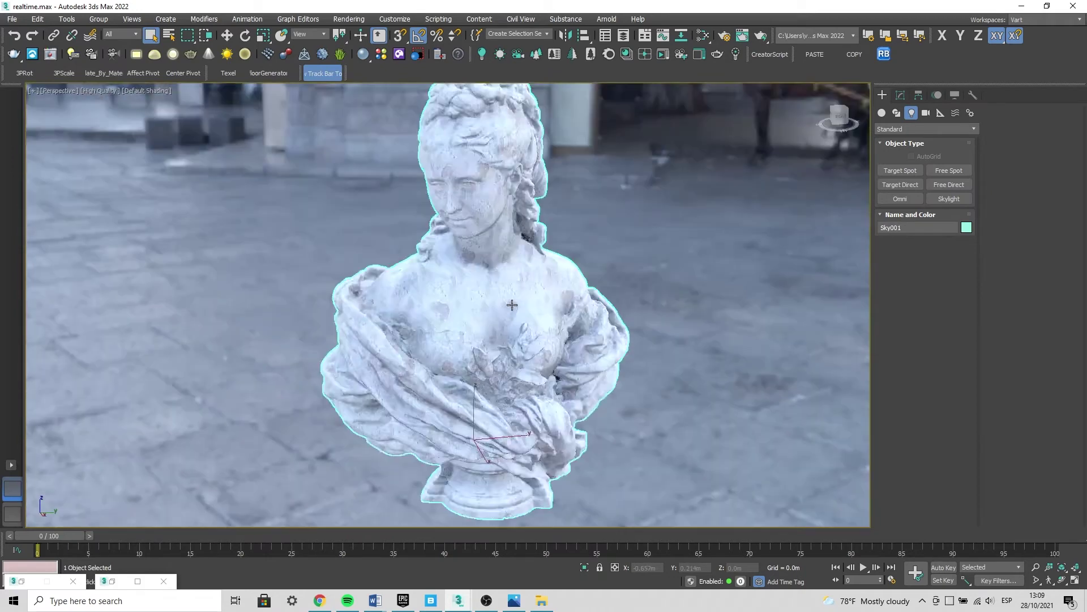
click(648, 267)
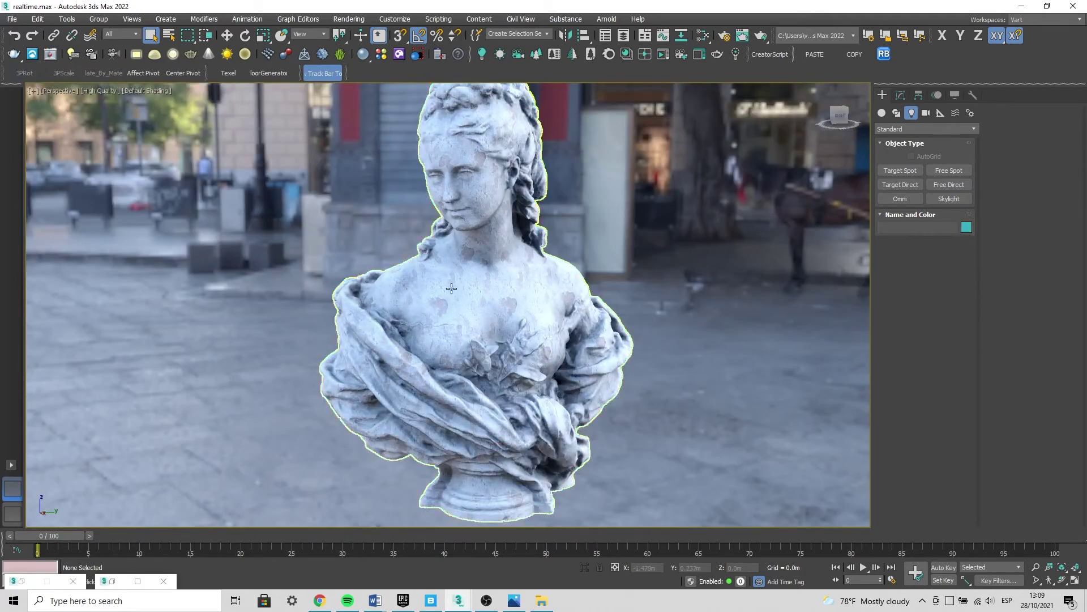
click(451, 288)
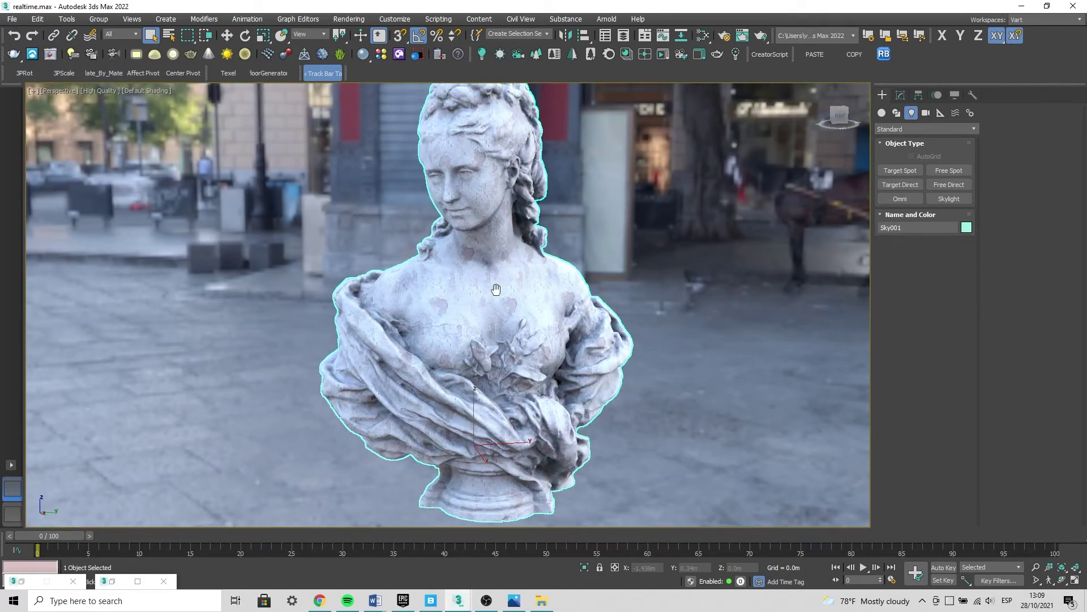
scroll(495, 288, up, 1)
scroll(481, 290, down, 2)
scroll(470, 293, up, 2)
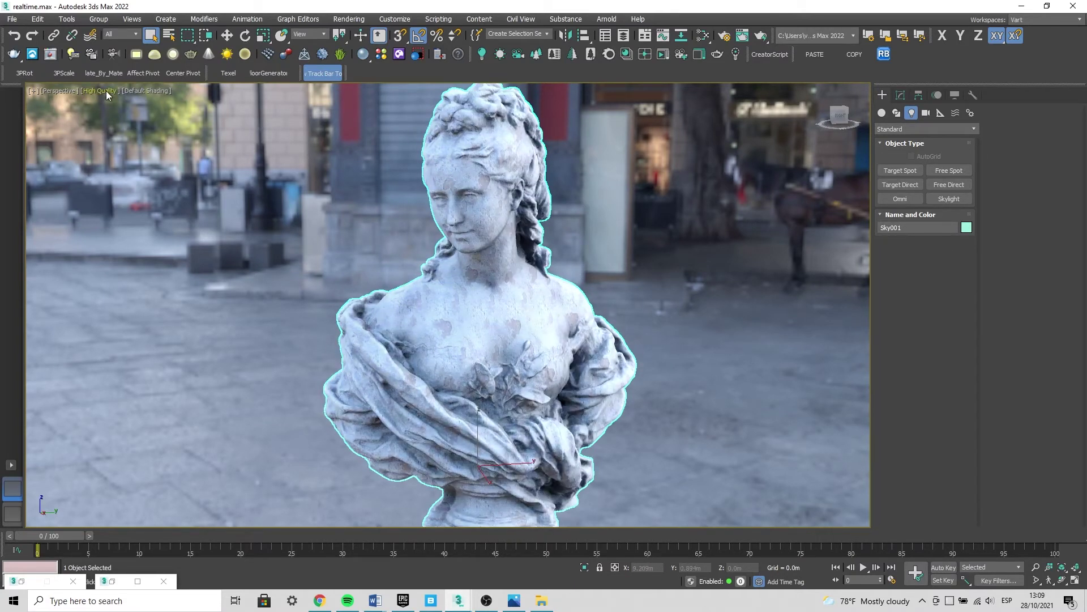
click(107, 91)
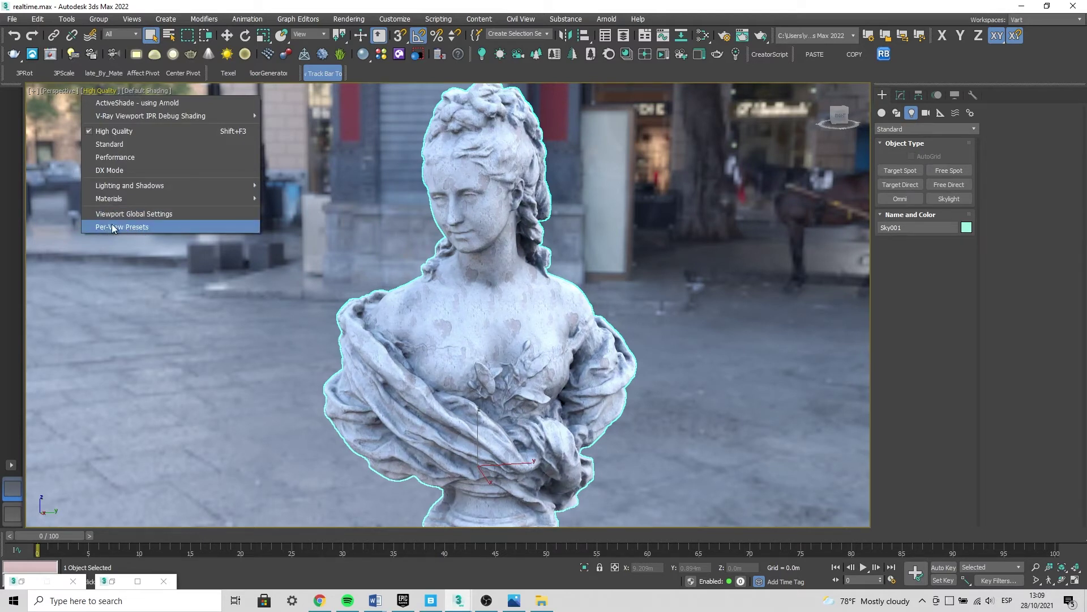
click(145, 226)
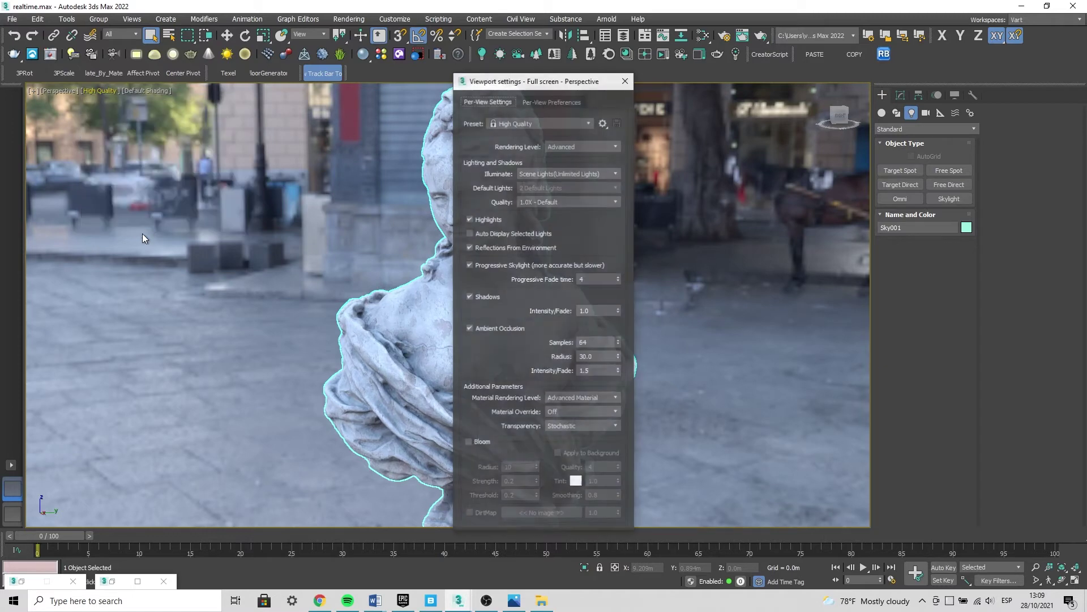
Toggle Progressive Skylight off, on and off again, orbiting to compare the bust's lighting.
mouse_move(521, 82)
mouse_down()
mouse_move(724, 78)
mouse_move(750, 94)
mouse_up()
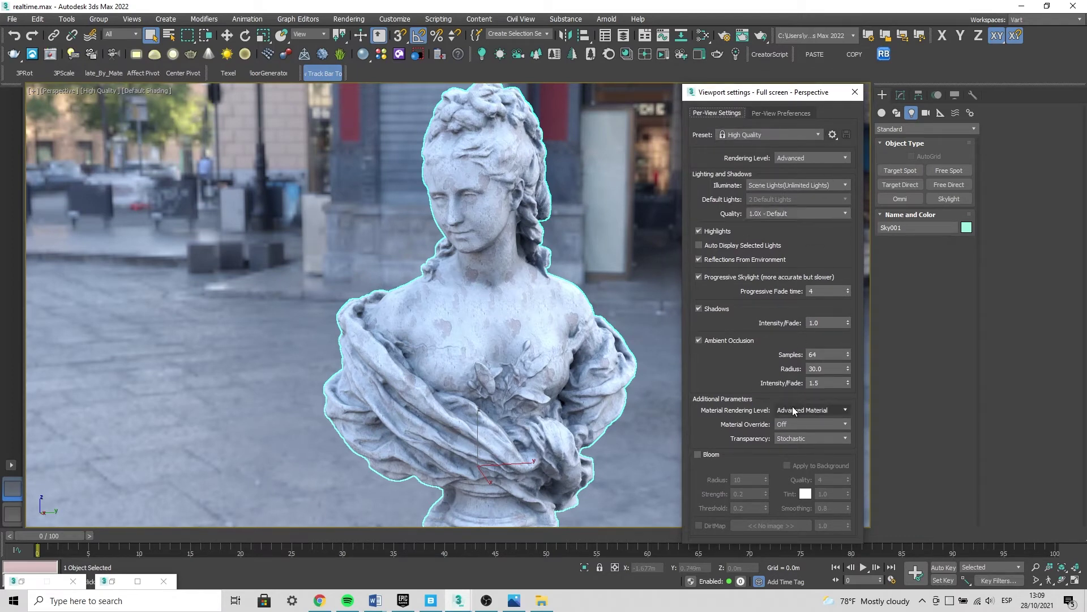
alt+middle_drag(490, 332, 452, 289)
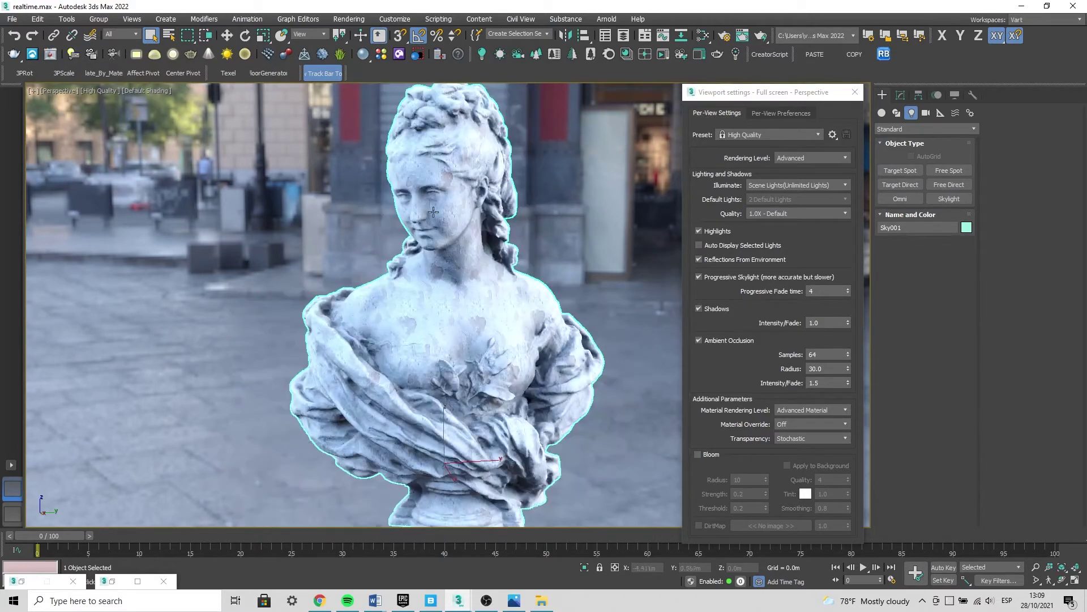
scroll(468, 315, up, 3)
scroll(453, 310, down, 3)
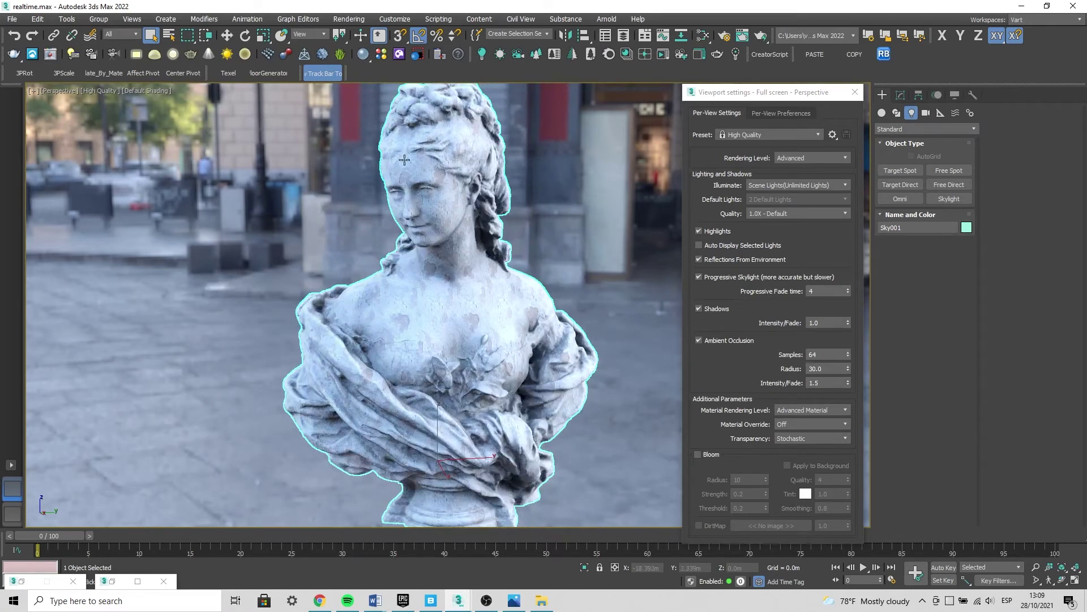
click(699, 276)
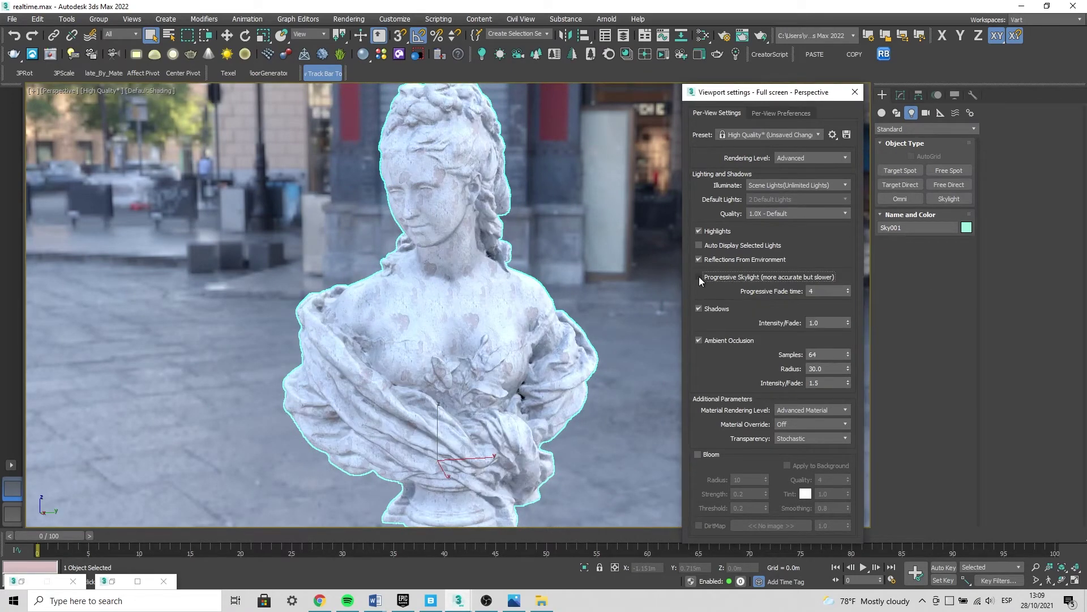
mouse_move(443, 307)
middle_down()
mouse_move(434, 289)
mouse_move(431, 306)
mouse_move(529, 323)
mouse_move(512, 323)
mouse_move(577, 311)
mouse_move(398, 328)
mouse_move(420, 298)
mouse_move(388, 308)
mouse_move(449, 290)
mouse_move(439, 328)
middle_up()
scroll(439, 334, up, 3)
scroll(436, 342, up, 2)
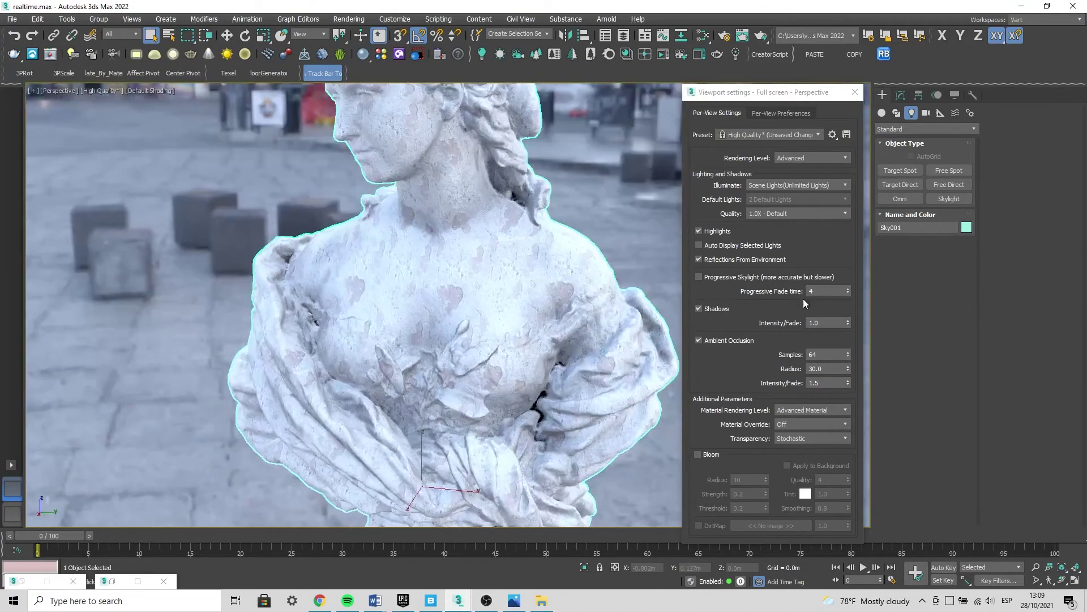
click(699, 276)
middle_drag(466, 340, 461, 369)
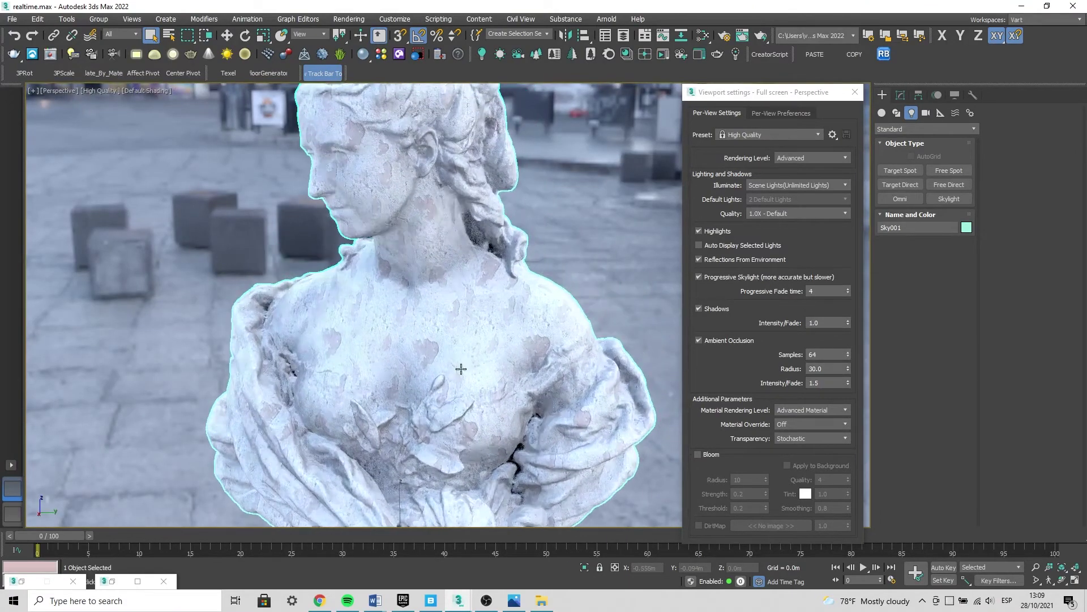
scroll(461, 369, down, 3)
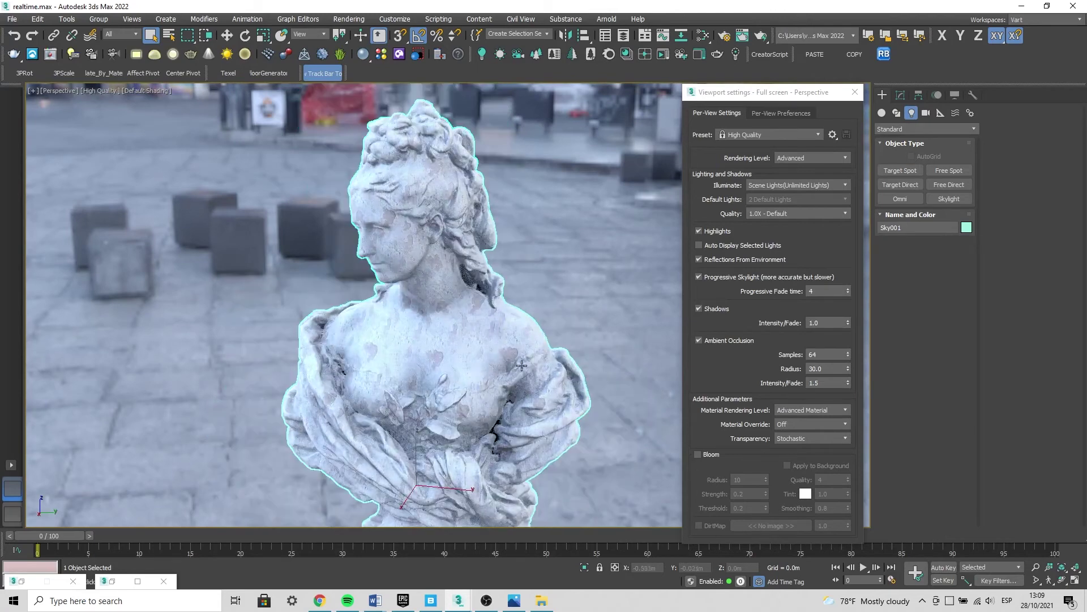
click(700, 277)
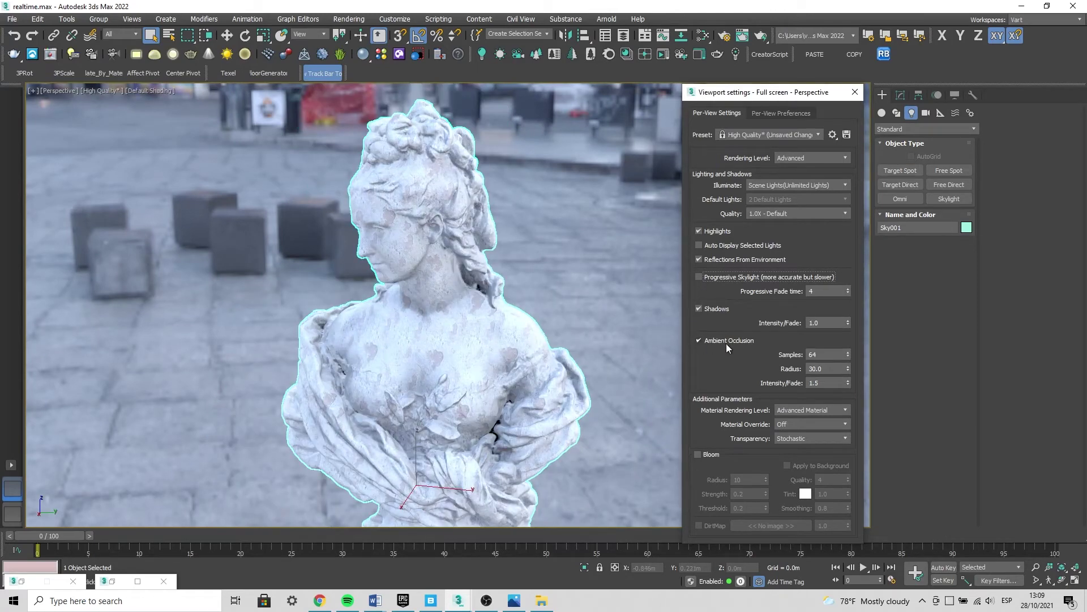
mouse_move(507, 345)
alt+middle_down()
mouse_move(501, 327)
mouse_move(471, 313)
alt+middle_up()
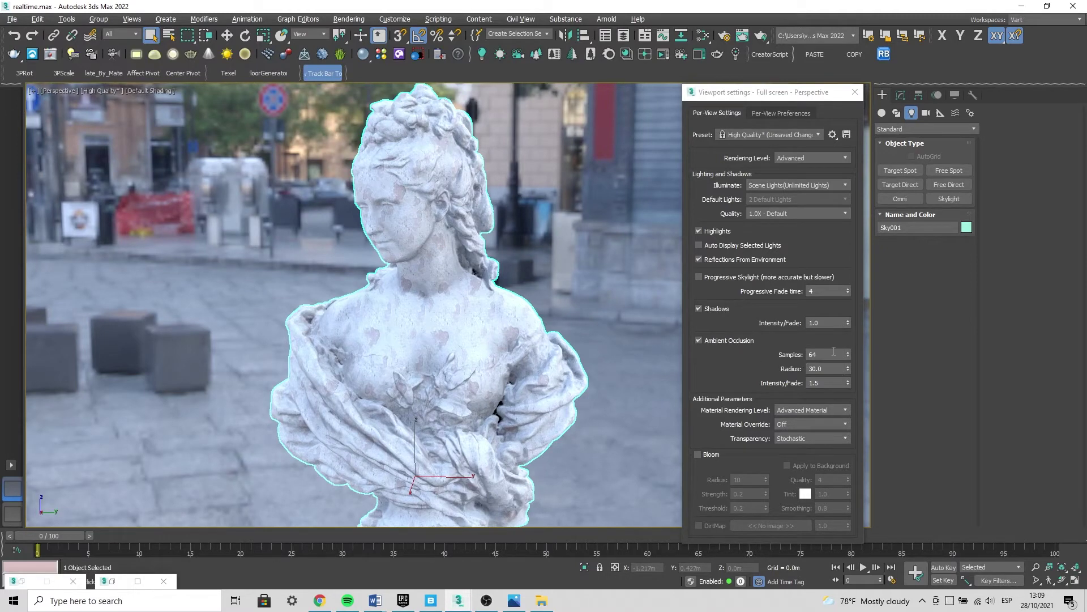
Adjust ambient occlusion, settling on radius 30 and intensity 1.5.
drag(848, 368, 850, 385)
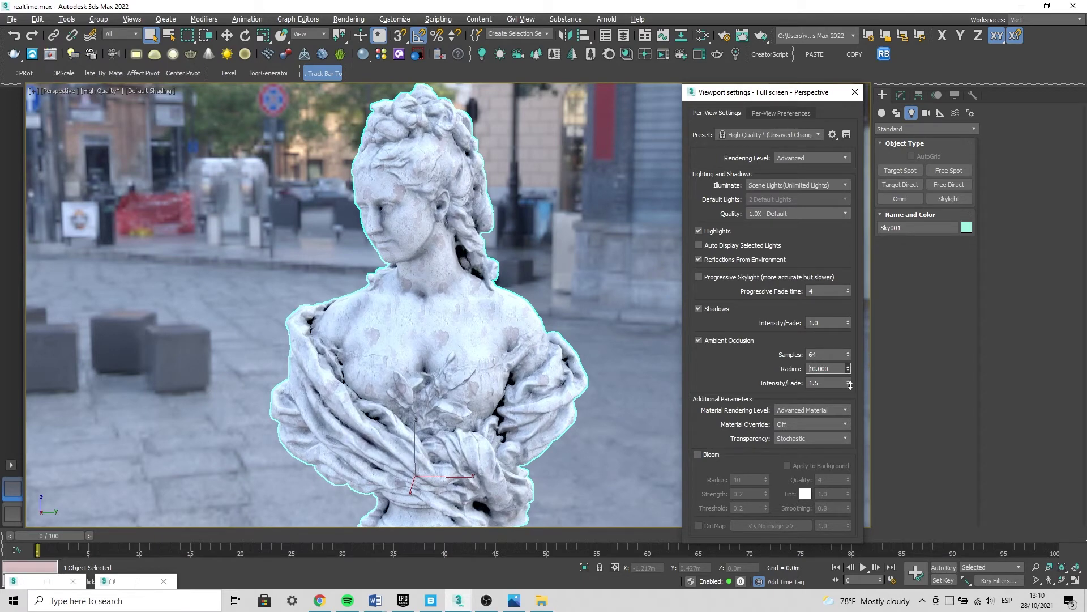
mouse_move(848, 382)
mouse_down()
mouse_move(845, 393)
mouse_move(852, 367)
mouse_up()
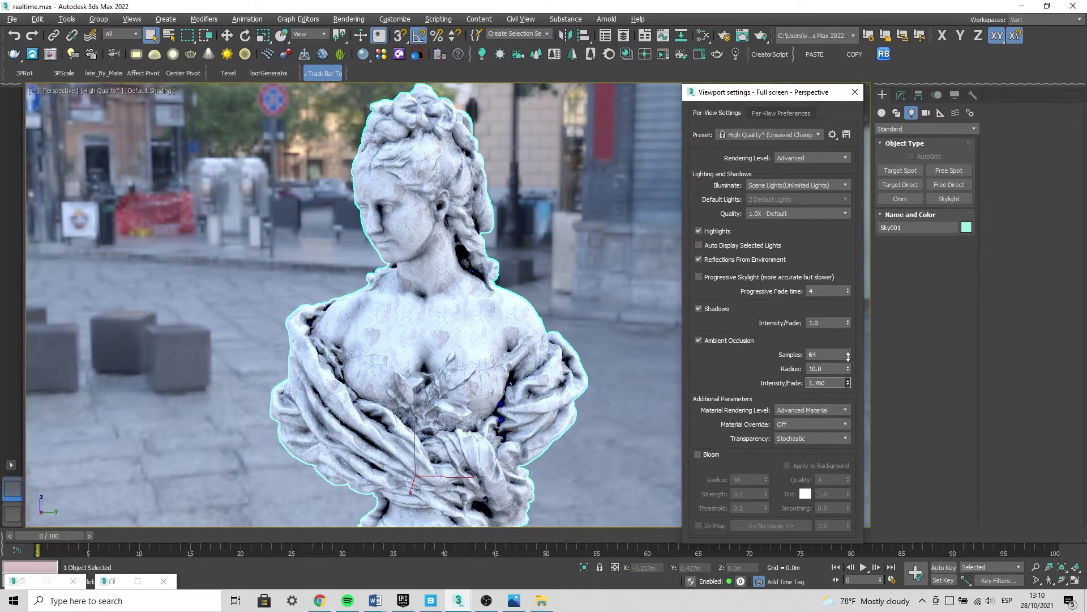
drag(851, 367, 848, 366)
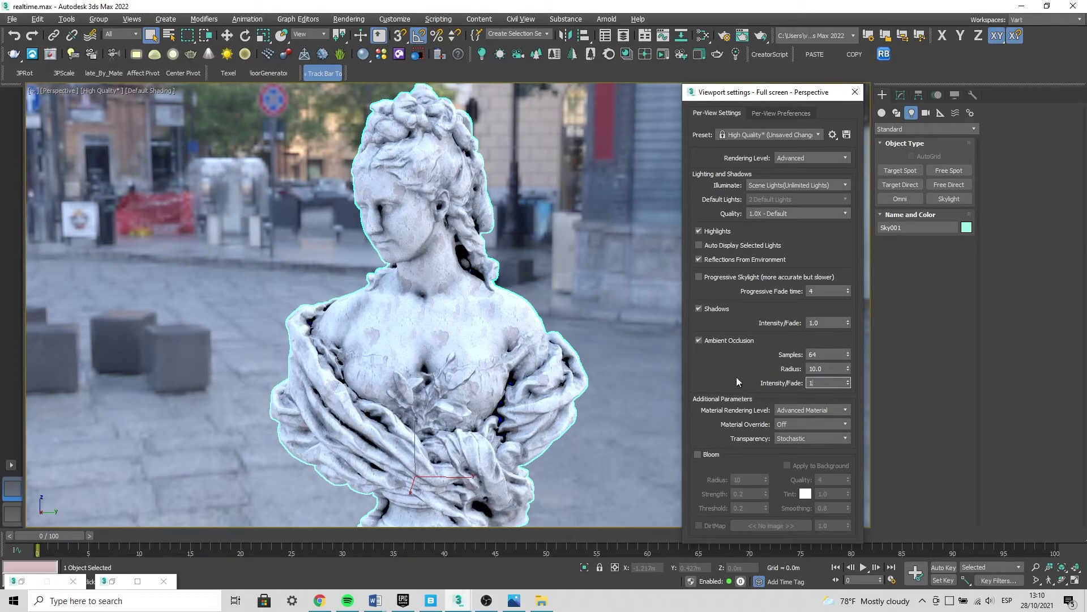
text(.5)
key(Return)
double_click(824, 369)
text(12)
key(Return)
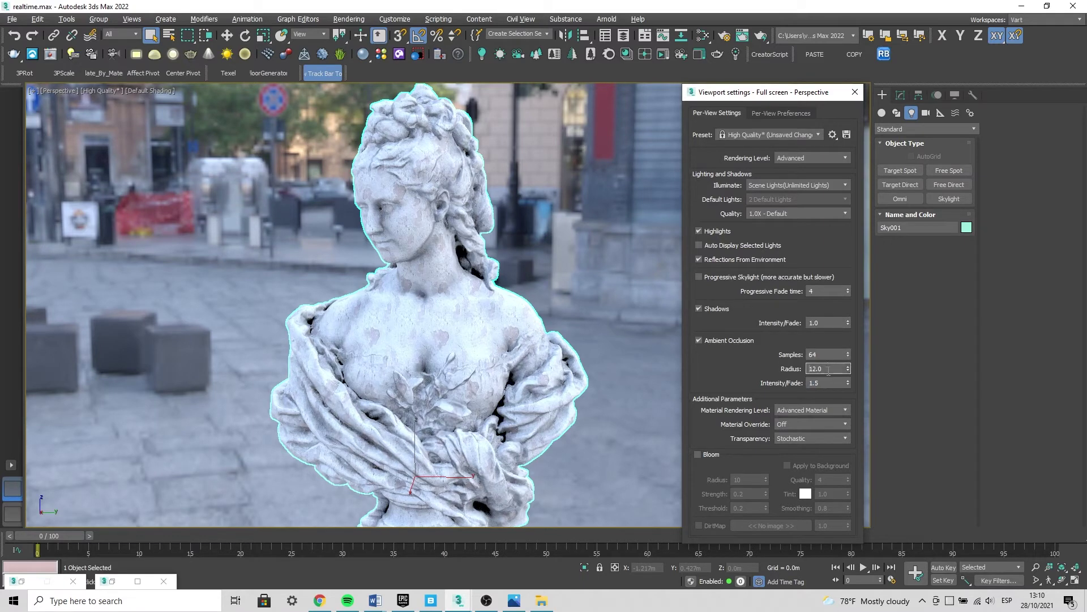
text(30)
key(Return)
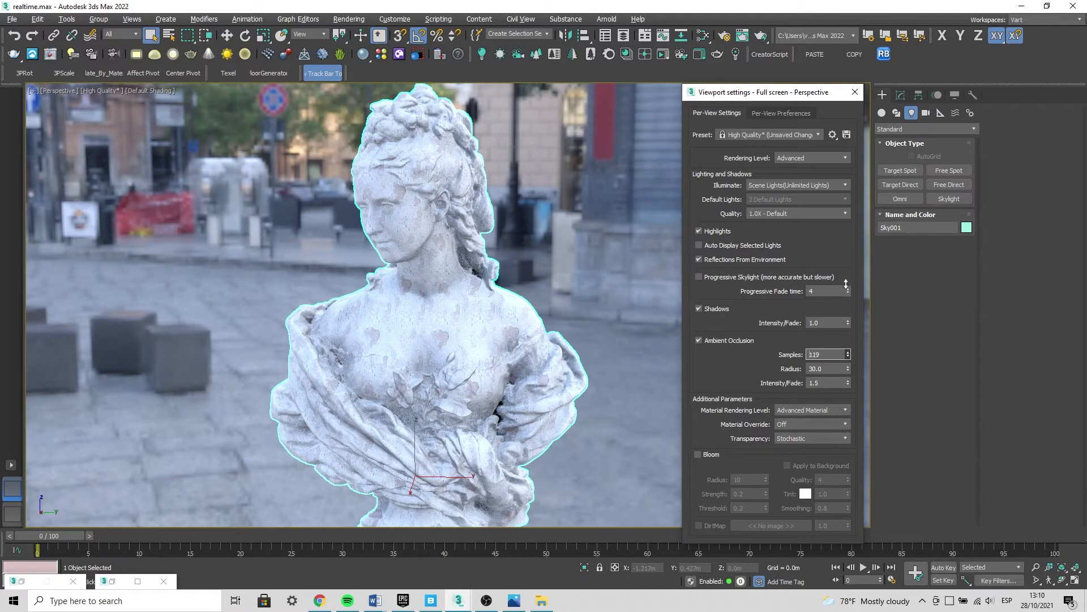
Turn Progressive Skylight back on and view the bust under the updated lighting.
alt+middle_drag(488, 312, 513, 308)
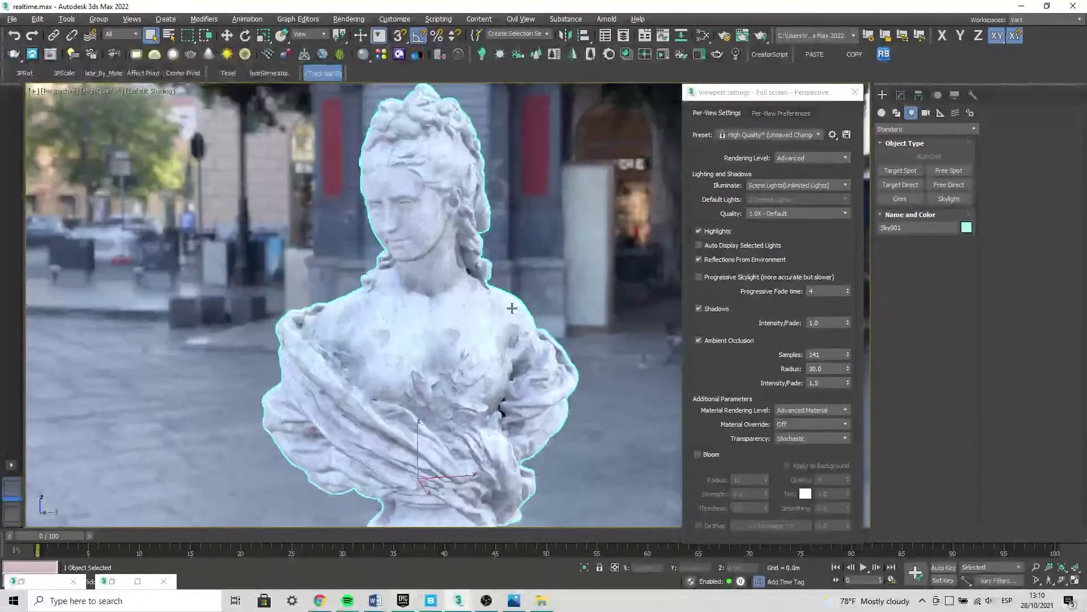
click(720, 276)
mouse_move(461, 332)
alt+middle_down()
mouse_move(444, 310)
mouse_move(447, 339)
alt+middle_up()
scroll(447, 338, up, 2)
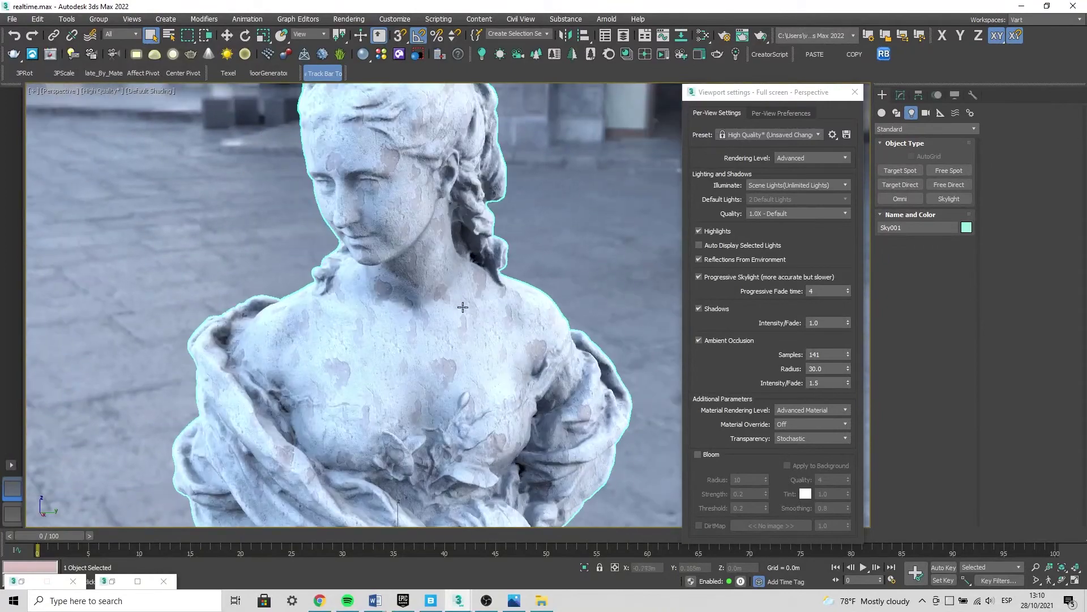
scroll(444, 336, up, 1)
Orbit and zoom around the bust to inspect the deeper occlusion in its folds.
mouse_move(454, 273)
alt+middle_down()
mouse_move(449, 306)
mouse_move(420, 340)
mouse_move(486, 352)
alt+middle_up()
scroll(486, 352, up, 1)
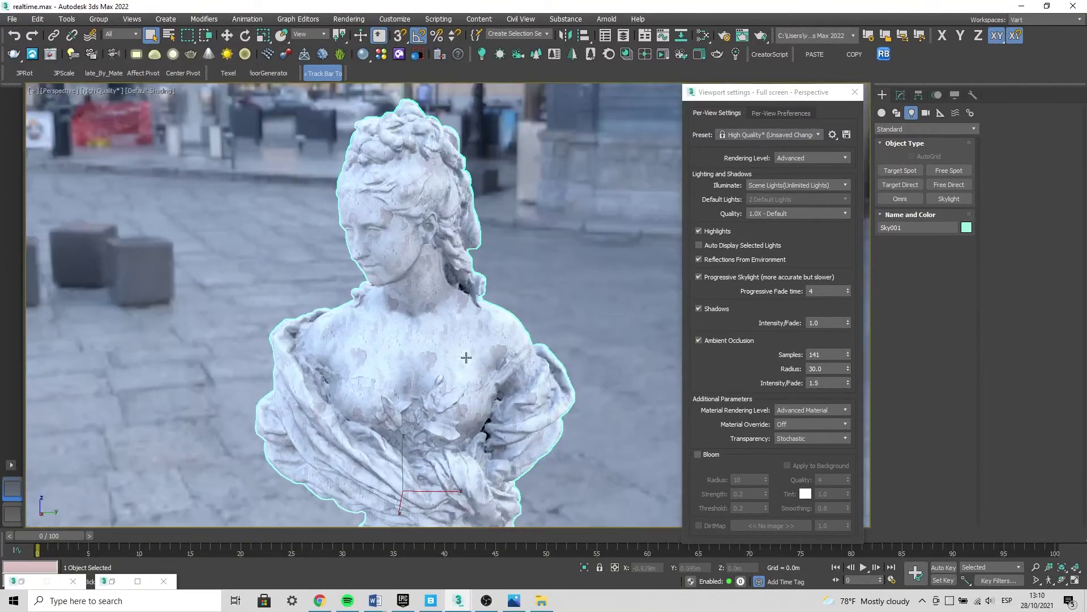
scroll(466, 359, up, 2)
scroll(466, 359, up, 2)
scroll(457, 267, up, 2)
scroll(458, 267, down, 1)
scroll(453, 283, down, 1)
scroll(439, 306, down, 3)
scroll(415, 361, down, 1)
mouse_move(414, 362)
alt+middle_down()
mouse_move(418, 299)
mouse_move(468, 340)
mouse_move(450, 315)
alt+middle_up()
scroll(461, 333, up, 2)
scroll(459, 326, down, 2)
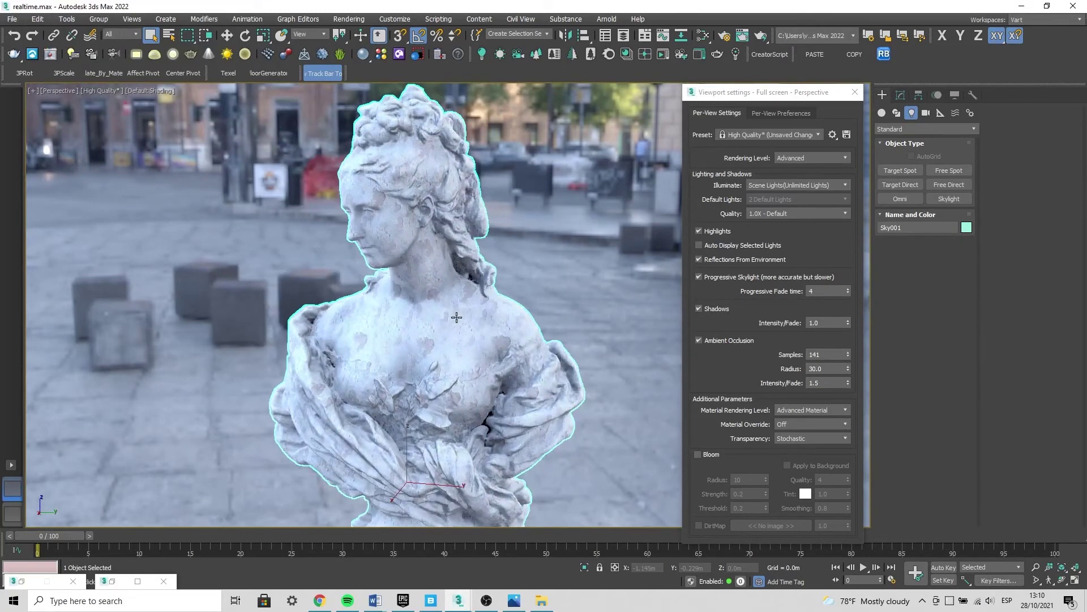
Try lighting quality 4.0X, then return it to 1.0X - Default.
click(799, 213)
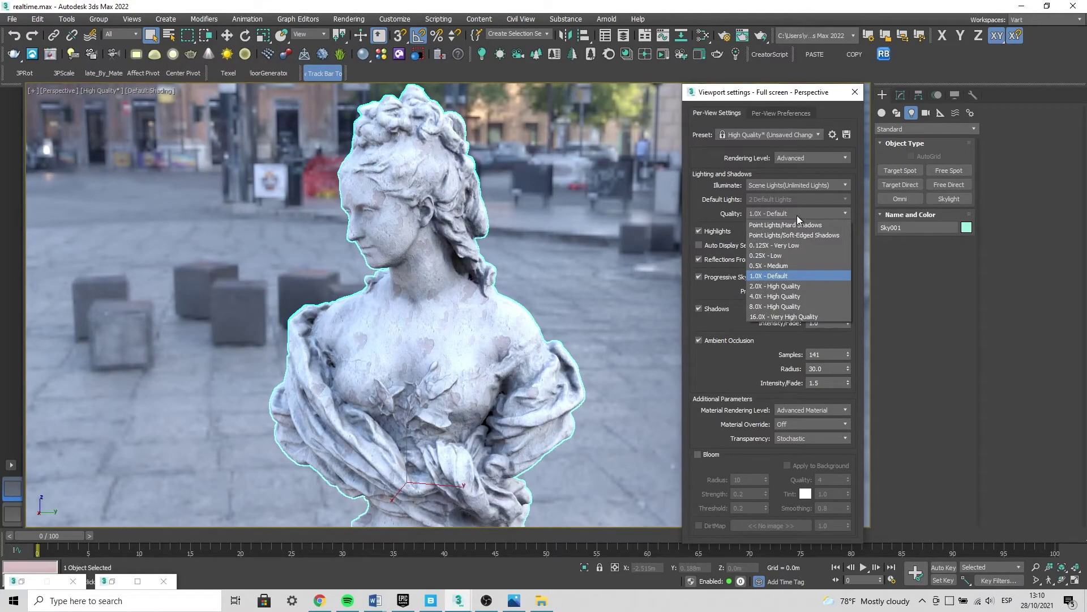
click(787, 295)
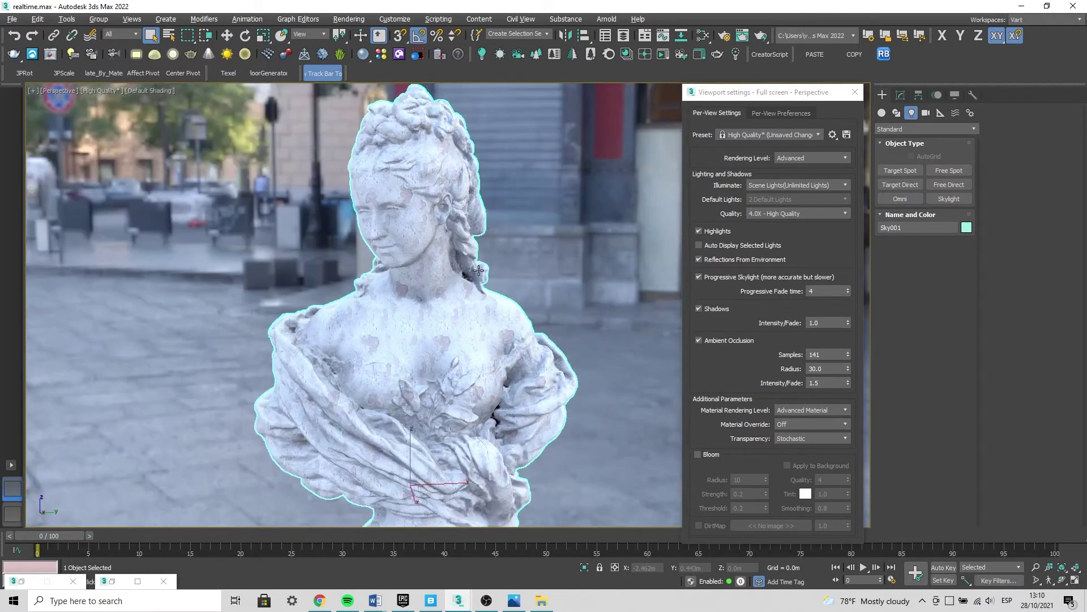
alt+middle_drag(446, 269, 414, 272)
click(838, 214)
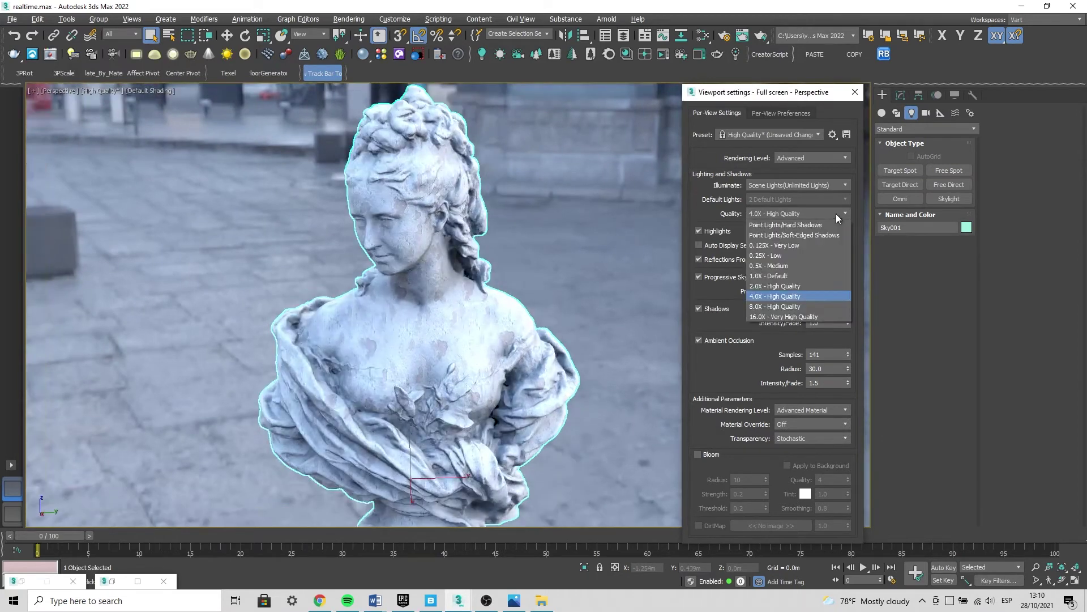
click(787, 277)
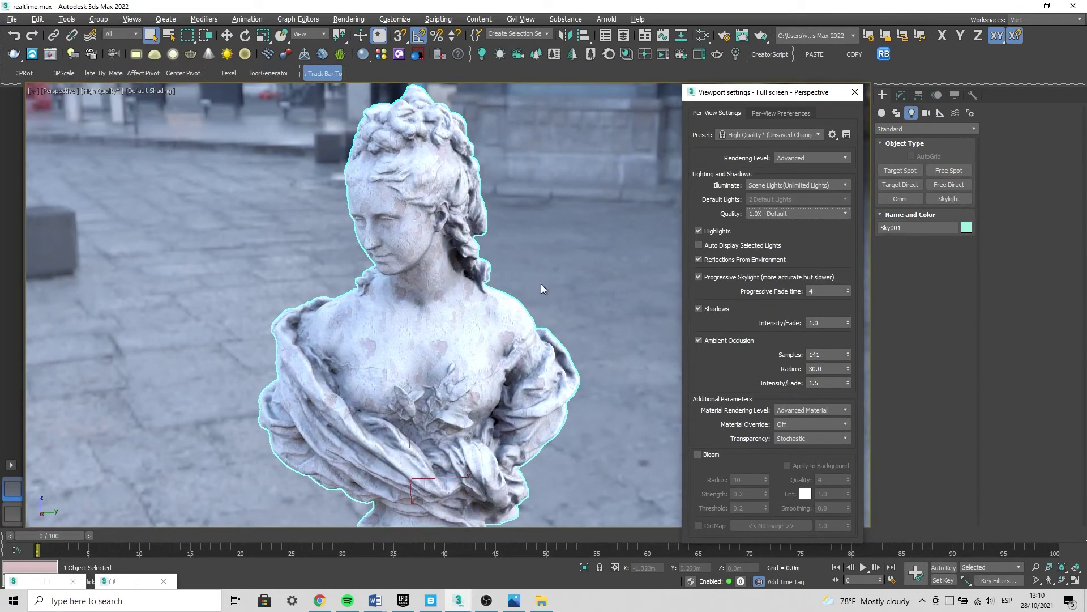
Deselect the bust and toggle Bloom on, then back off.
middle_drag(543, 284, 527, 270)
click(592, 302)
click(699, 454)
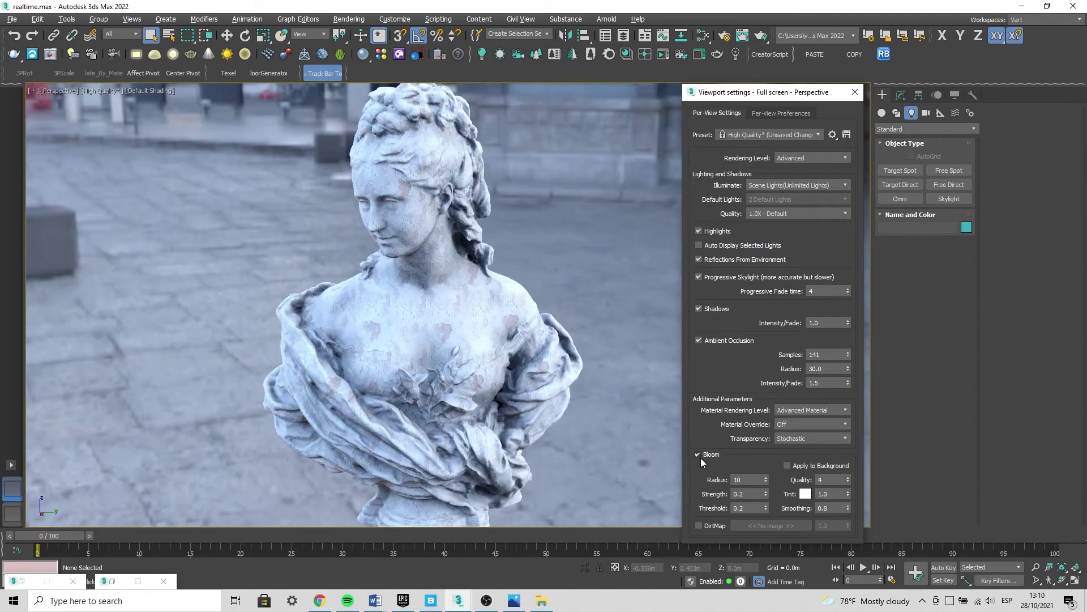
click(699, 455)
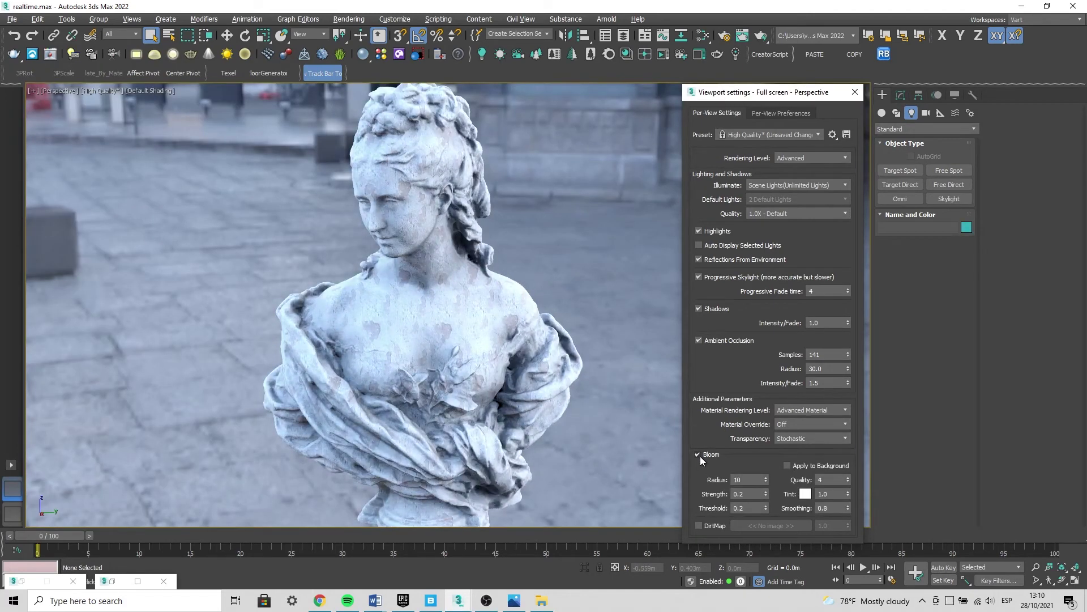
Assign Material #43 to the bust and set its Metalness to 1.0.
click(113, 581)
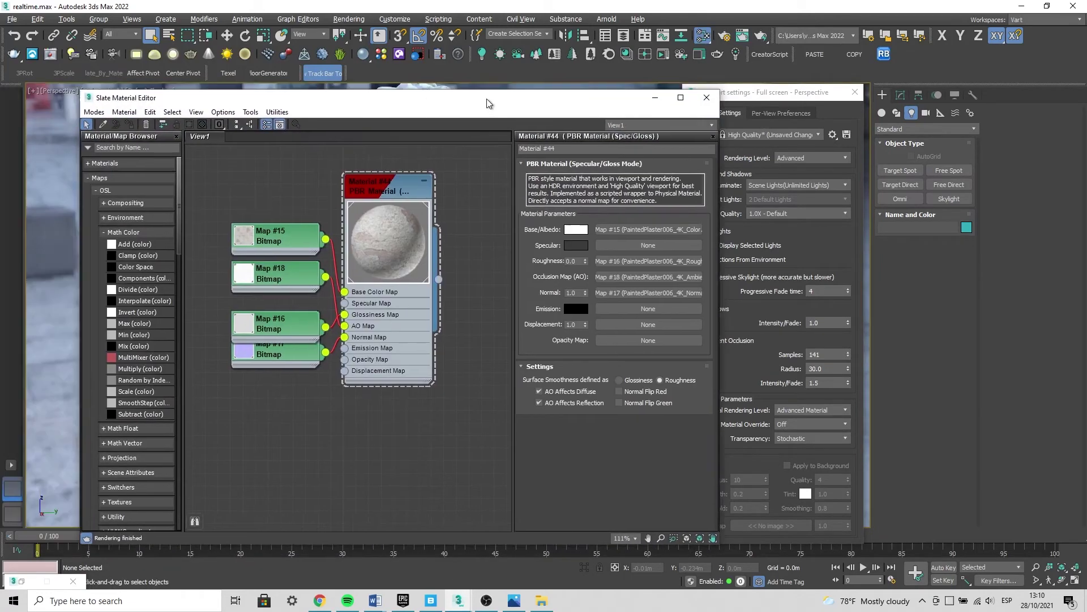
drag(478, 91, 1001, 178)
mouse_move(821, 340)
middle_down()
mouse_move(821, 526)
mouse_move(818, 472)
middle_up()
drag(468, 325, 442, 317)
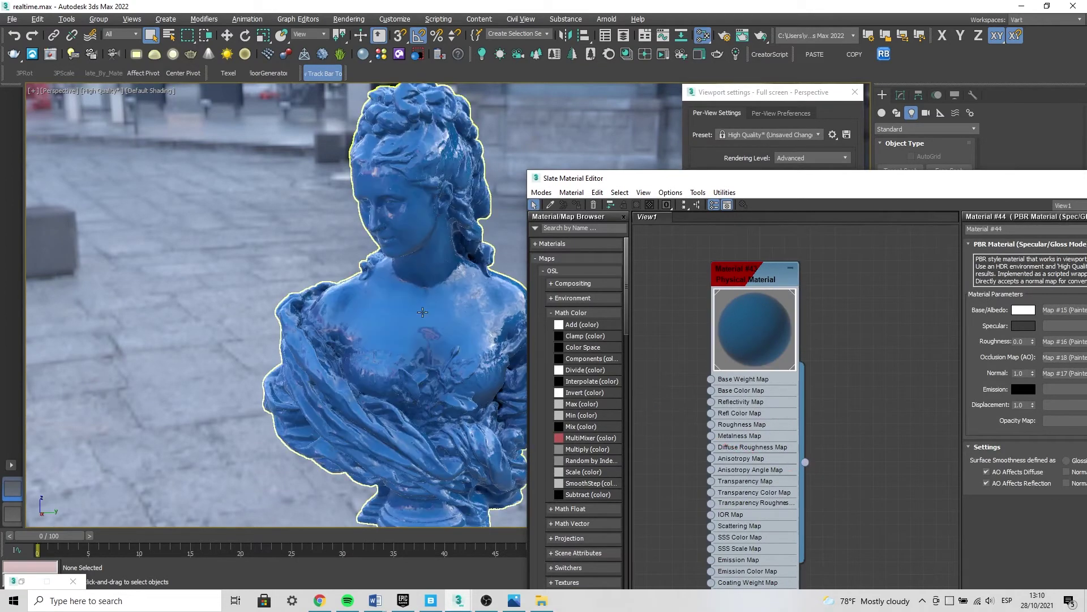
double_click(753, 273)
drag(944, 185, 796, 163)
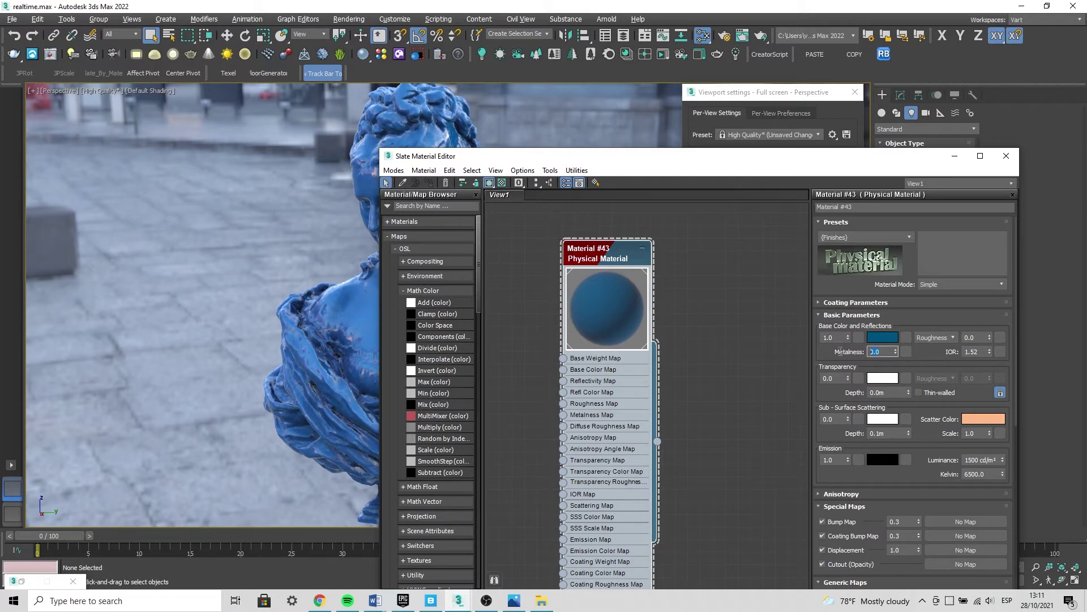
text(1)
key(Return)
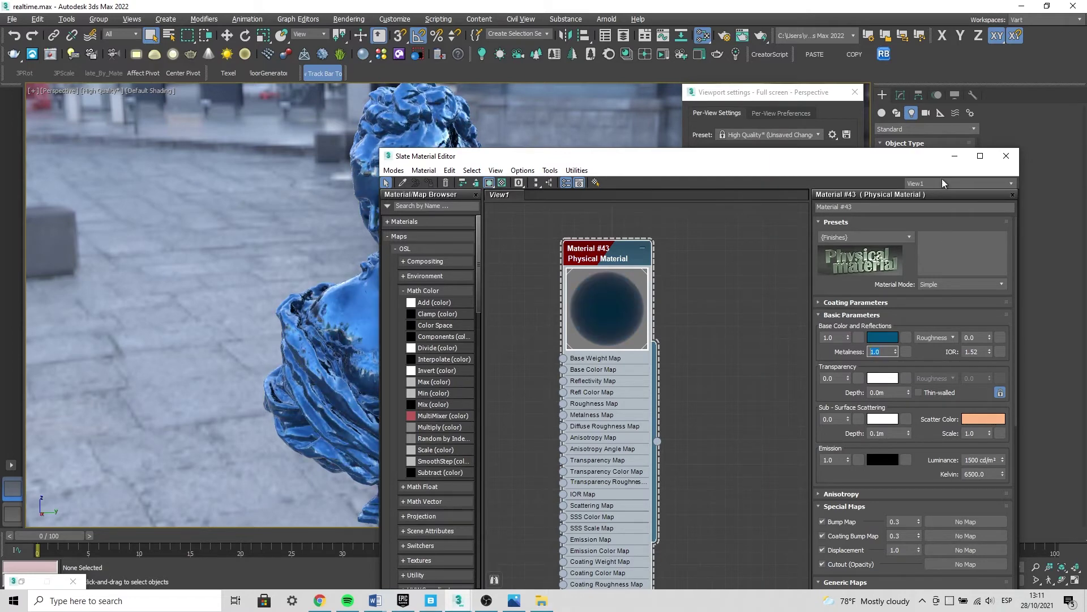
Hide the material editor, enable Bloom, and orbit closer to the metallic model.
click(955, 156)
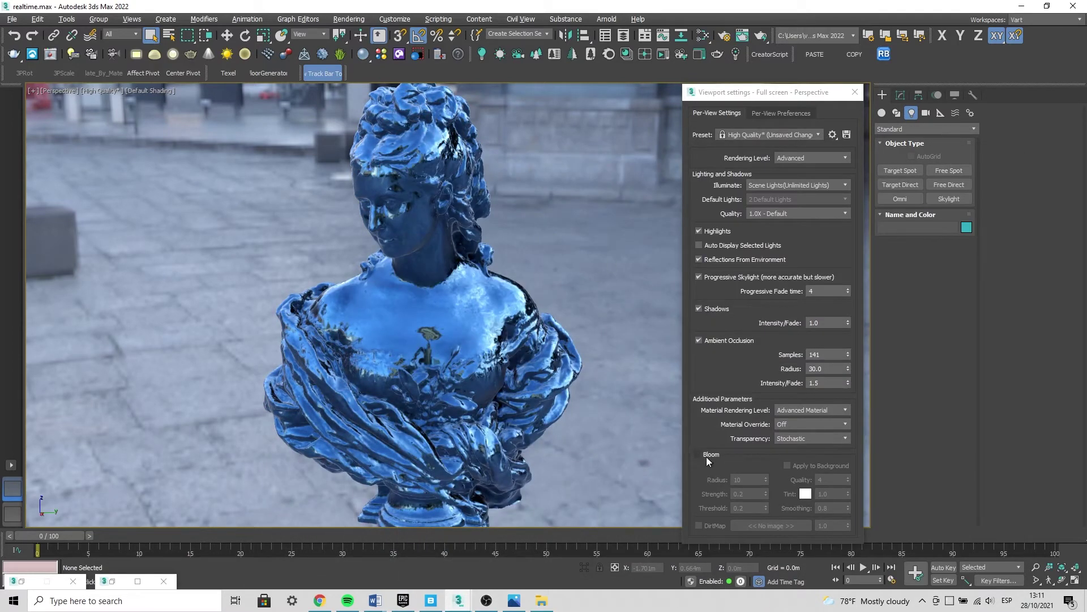
click(701, 456)
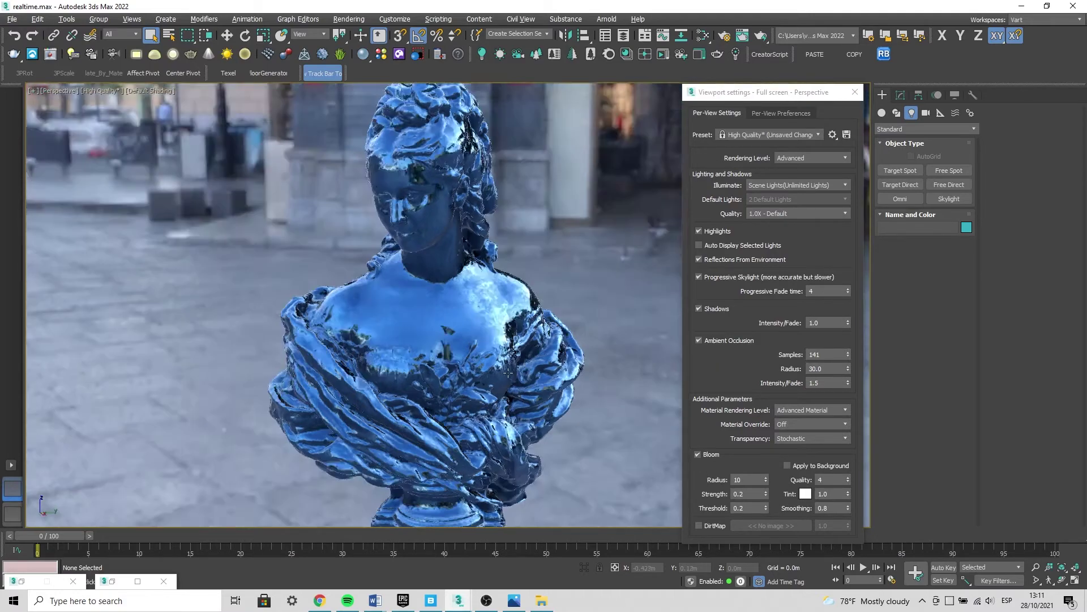
alt+middle_drag(430, 317, 479, 311)
scroll(479, 311, up, 3)
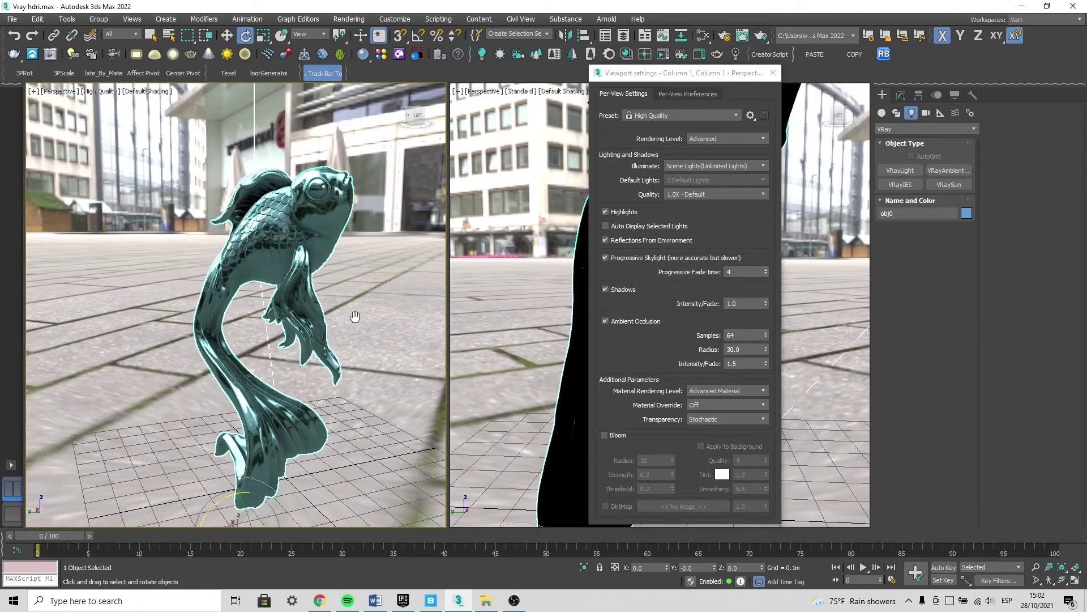
mouse_move(355, 316)
middle_down()
mouse_move(277, 315)
mouse_move(299, 294)
middle_up()
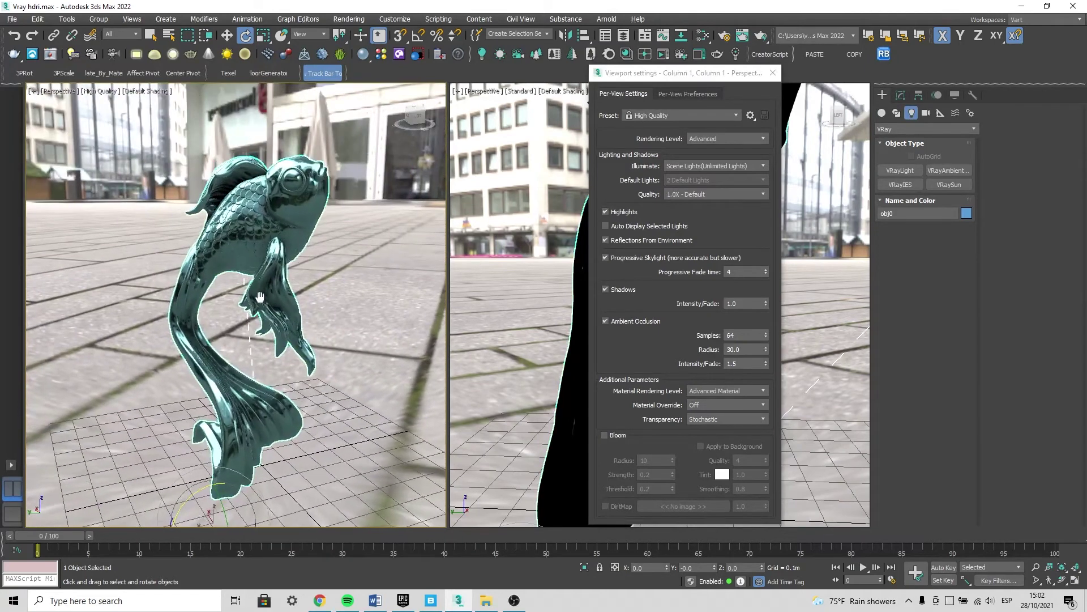
Enable Bloom on the fish, then orbit and zoom to view it from lower angles.
click(605, 435)
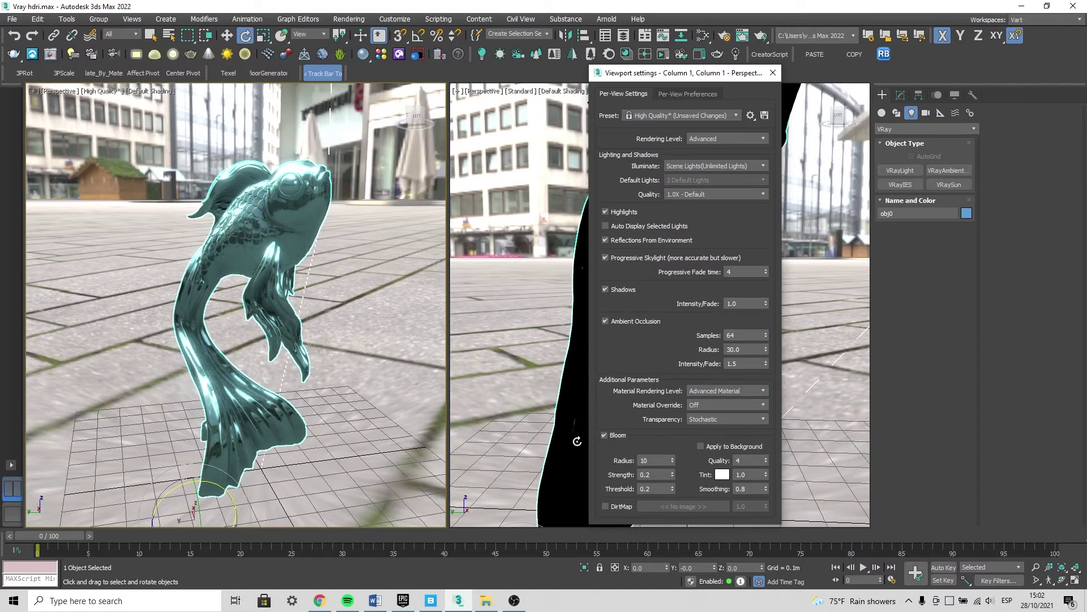
mouse_move(363, 352)
alt+middle_down()
mouse_move(260, 329)
mouse_move(278, 332)
alt+middle_up()
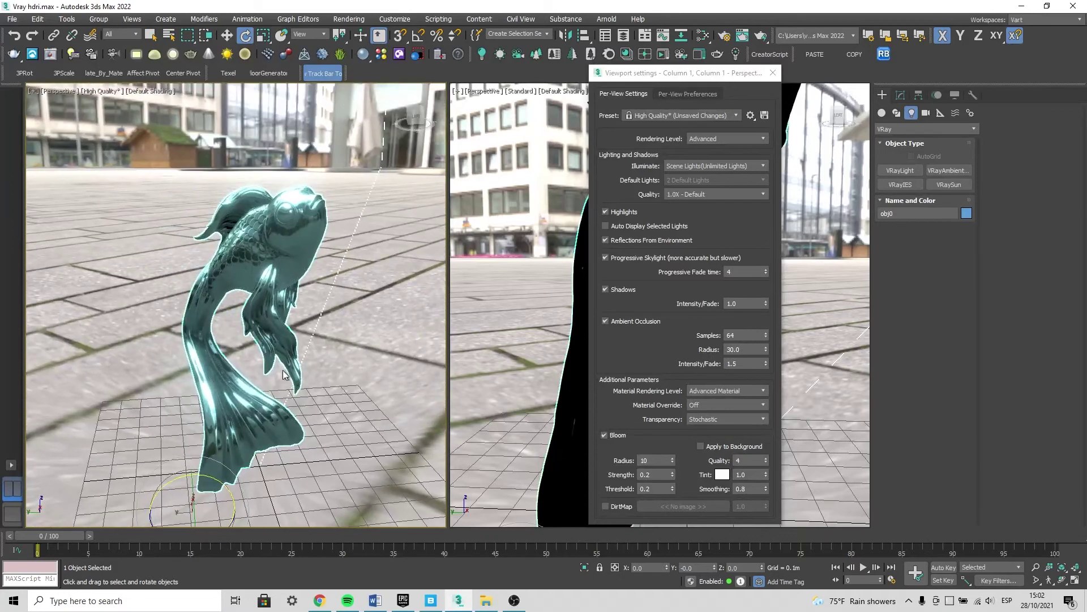
scroll(290, 200, up, 5)
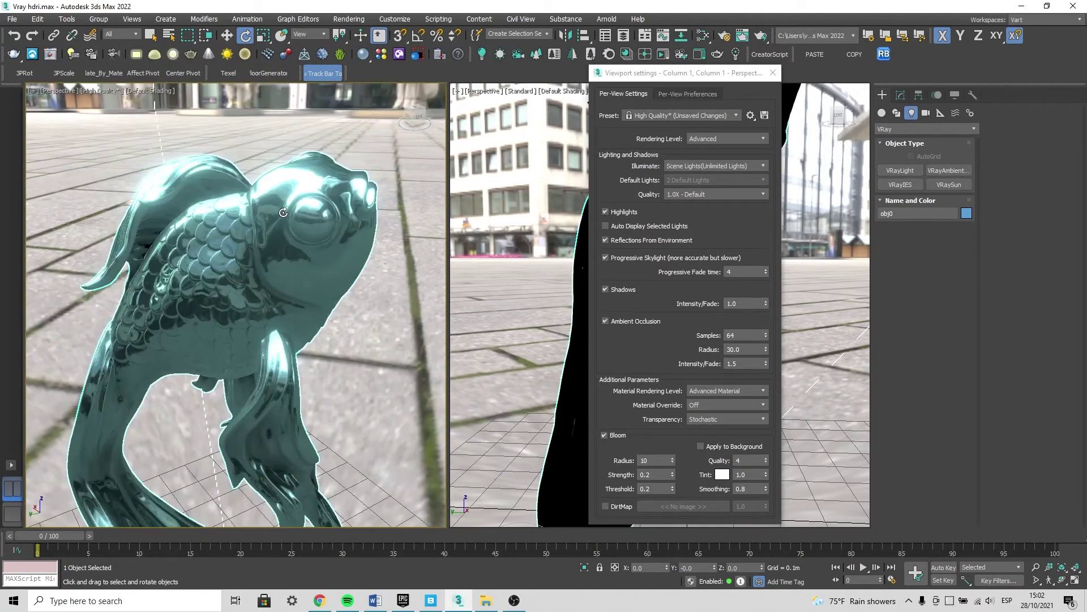
mouse_move(233, 171)
alt+middle_down()
mouse_move(272, 248)
mouse_move(198, 259)
mouse_move(252, 300)
alt+middle_up()
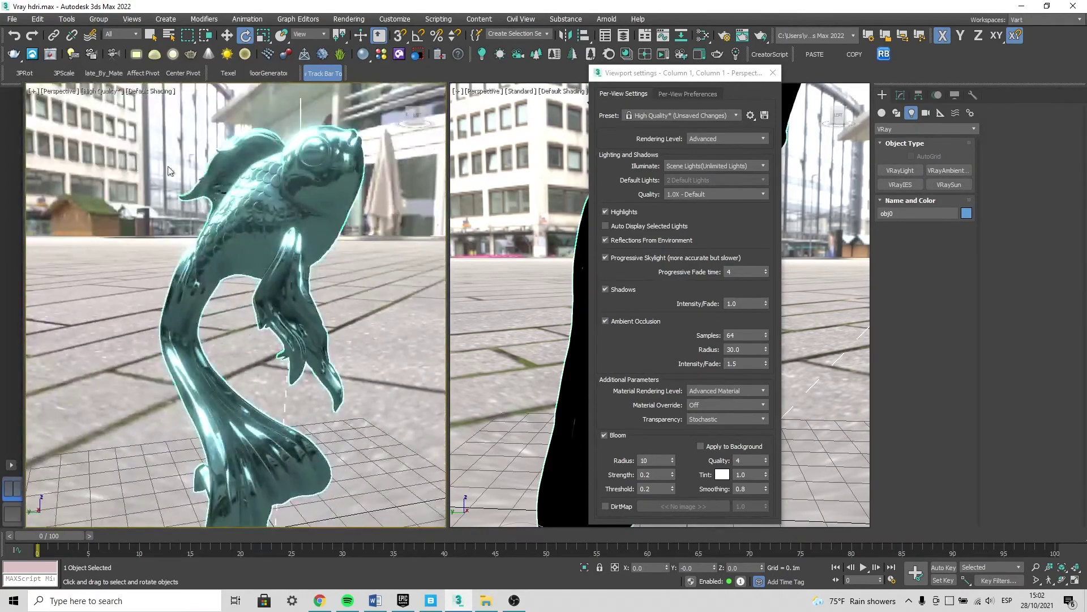
scroll(252, 299, down, 3)
mouse_move(252, 299)
alt+middle_down()
mouse_move(255, 325)
mouse_move(367, 318)
mouse_move(314, 318)
mouse_move(340, 334)
alt+middle_up()
scroll(255, 325, up, 5)
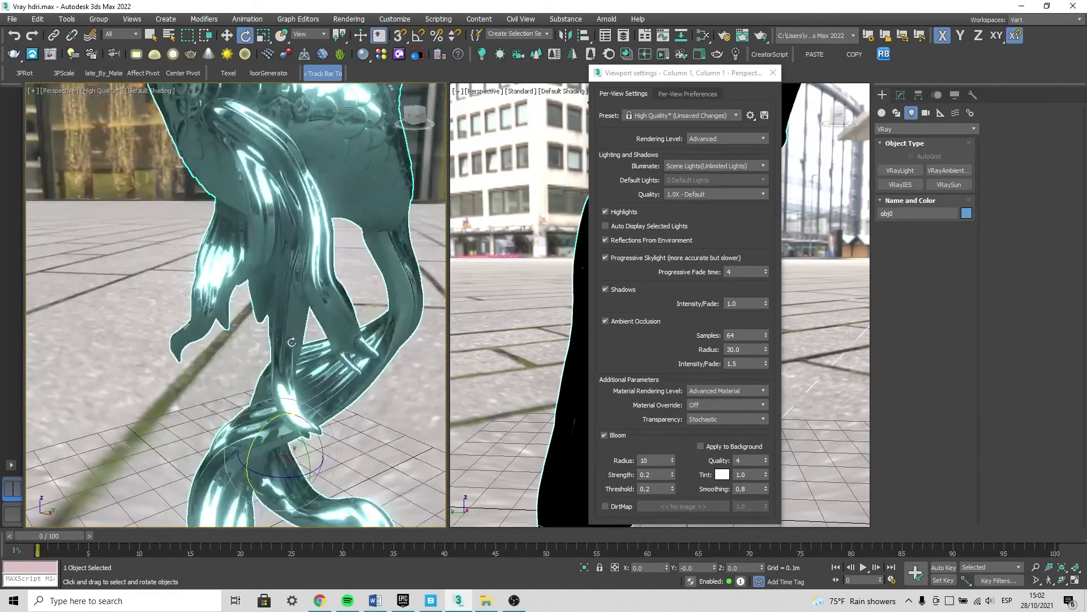
scroll(340, 334, down, 4)
scroll(350, 343, up, 2)
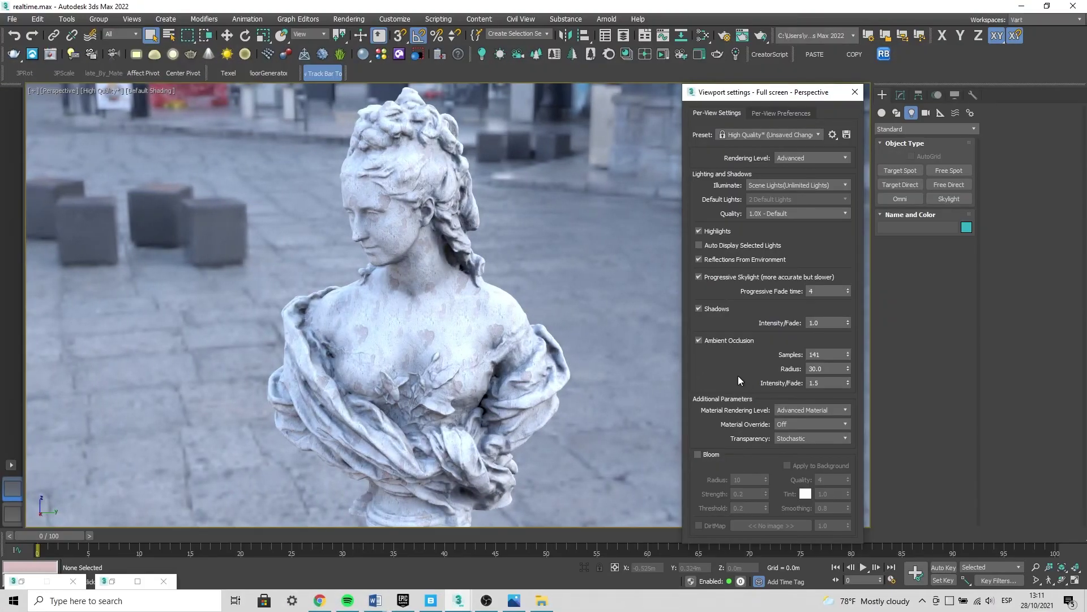
Review Rendering Level (kept at Advanced), lighting options and Per-View Preferences, then close Viewport Settings.
click(807, 158)
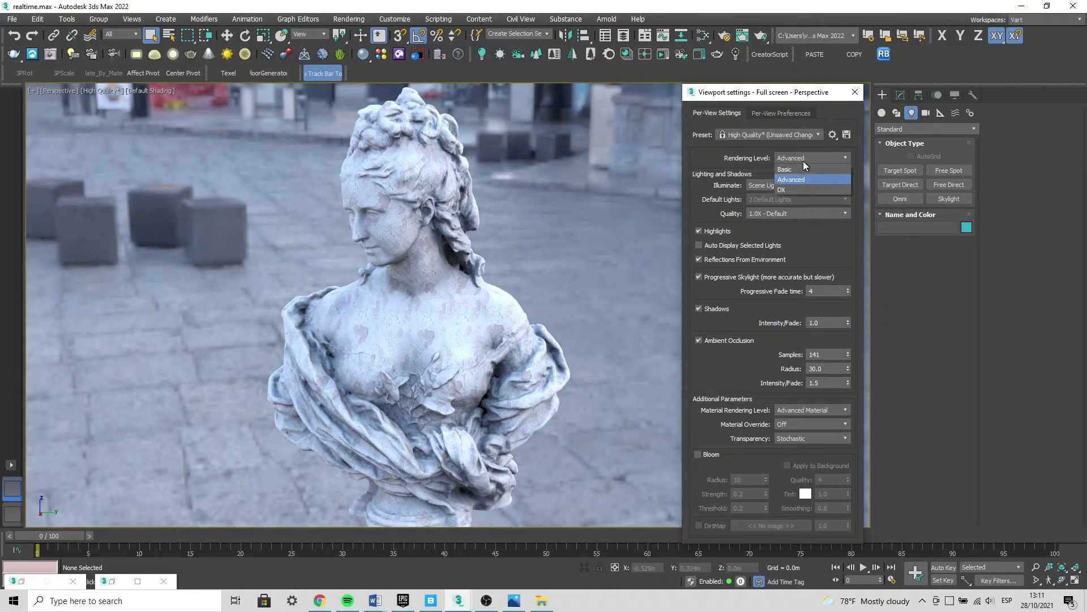
click(798, 168)
click(804, 184)
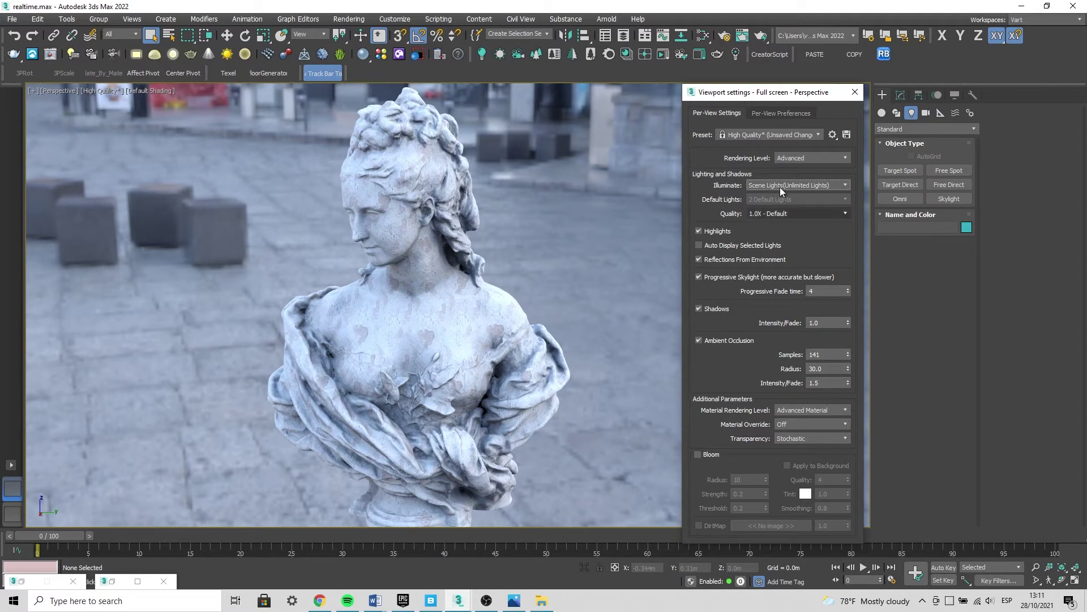
click(795, 112)
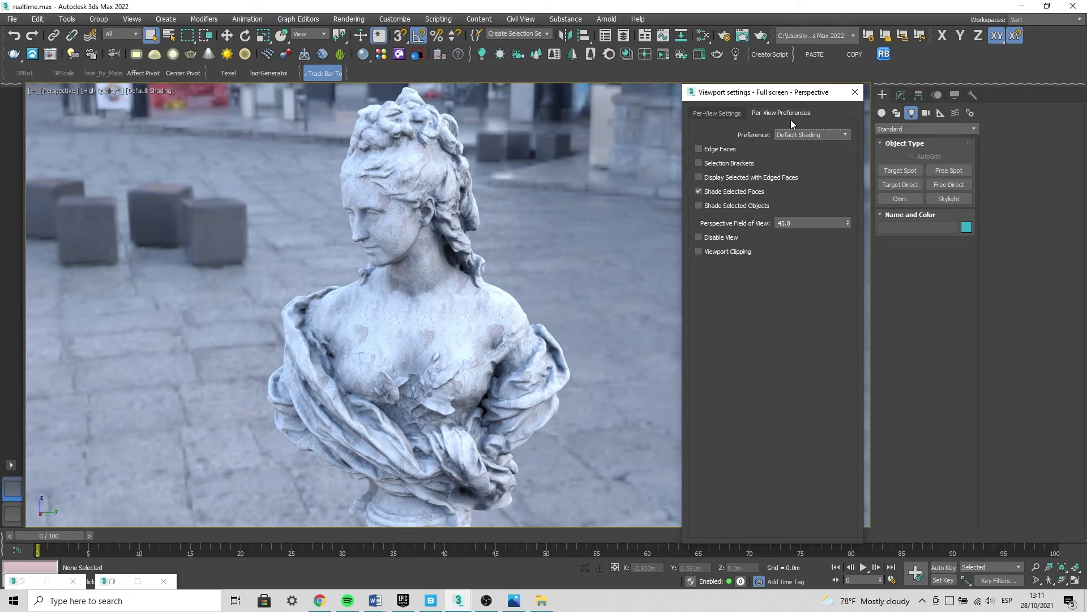
click(856, 92)
Orbit the view and open Viewport Configuration from the viewport label menu.
mouse_move(583, 265)
alt+middle_down()
mouse_move(218, 198)
mouse_move(0, 94)
alt+middle_up()
click(62, 91)
click(100, 91)
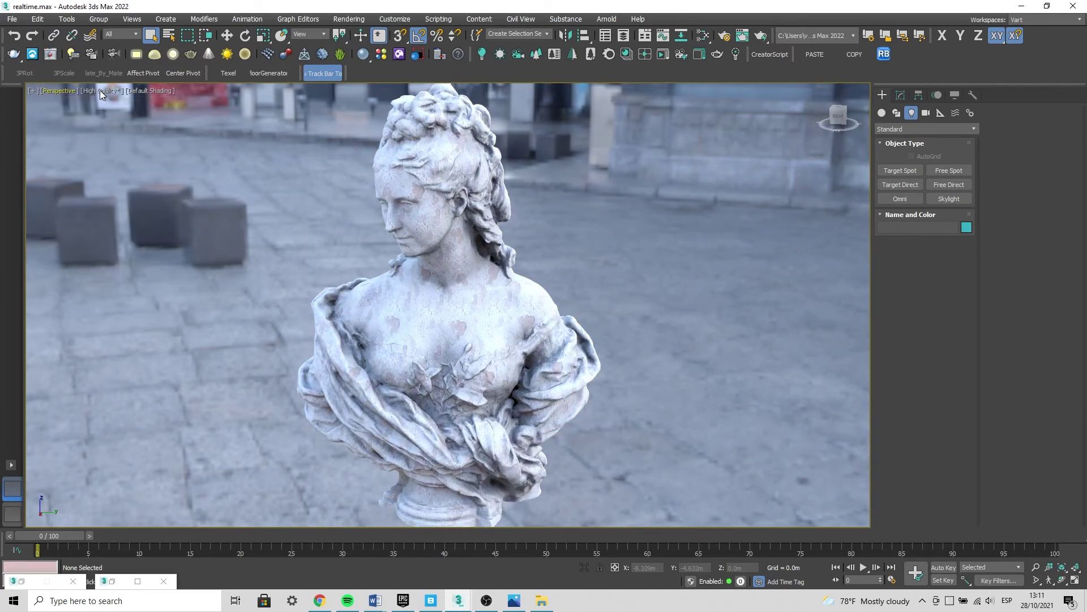
click(106, 92)
click(138, 213)
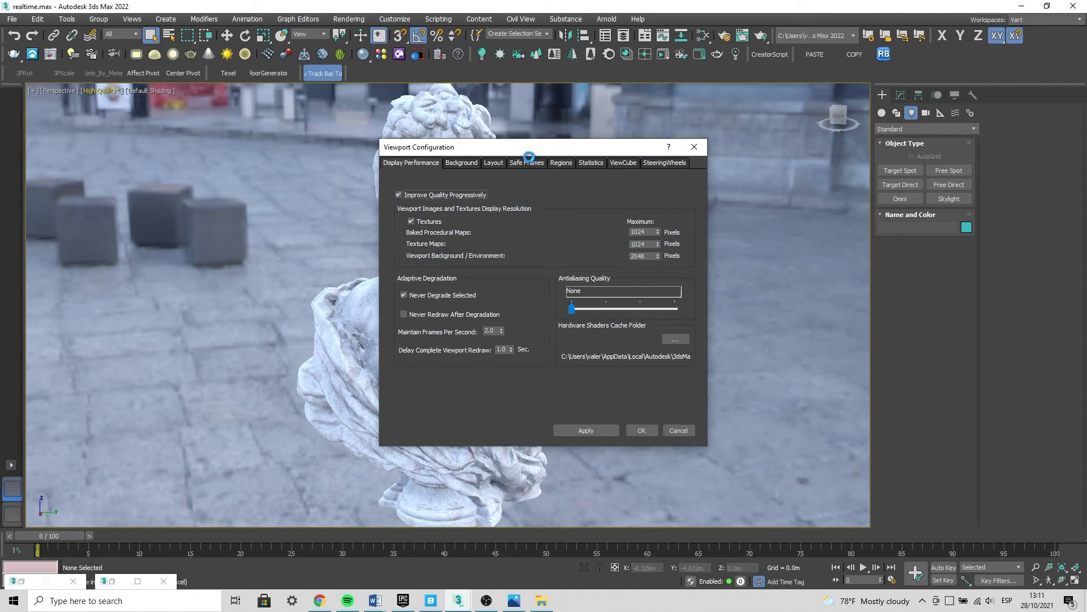
Inspect the Texture Maps resolution under Display Performance and confirm the configuration.
click(643, 245)
click(694, 147)
Select the bust and pan and zoom to shift it right in the frame.
click(456, 300)
middle_drag(456, 300, 502, 300)
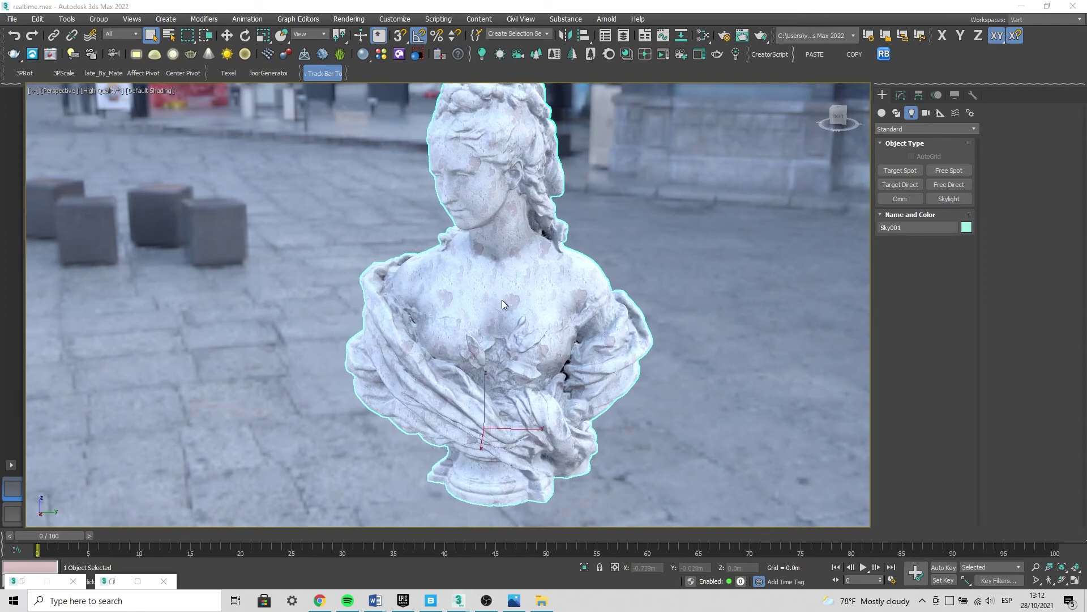
scroll(503, 293, down, 3)
scroll(486, 315, down, 3)
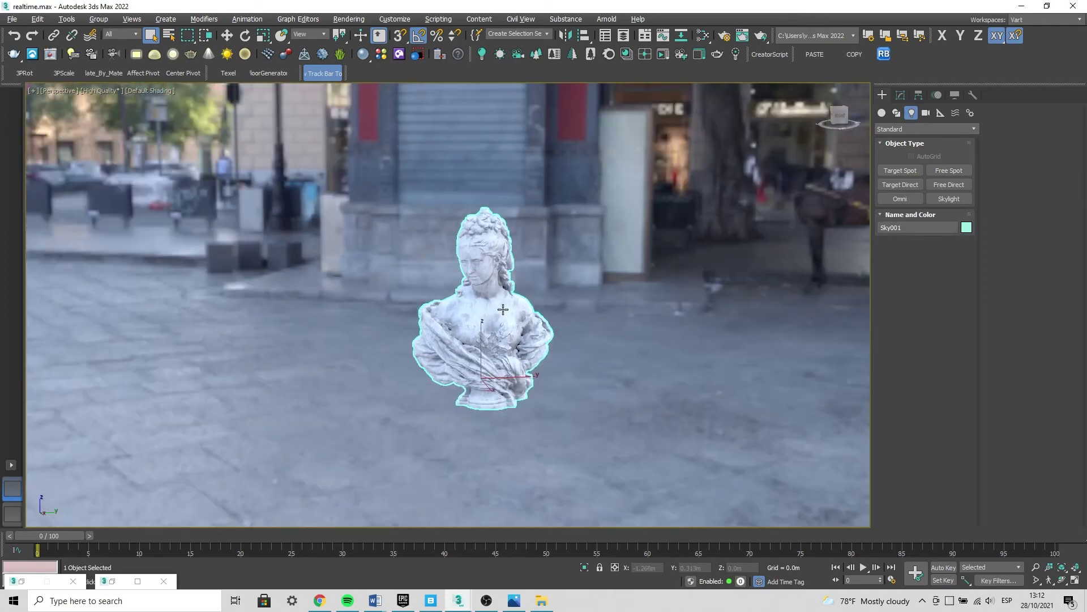
scroll(437, 295, up, 5)
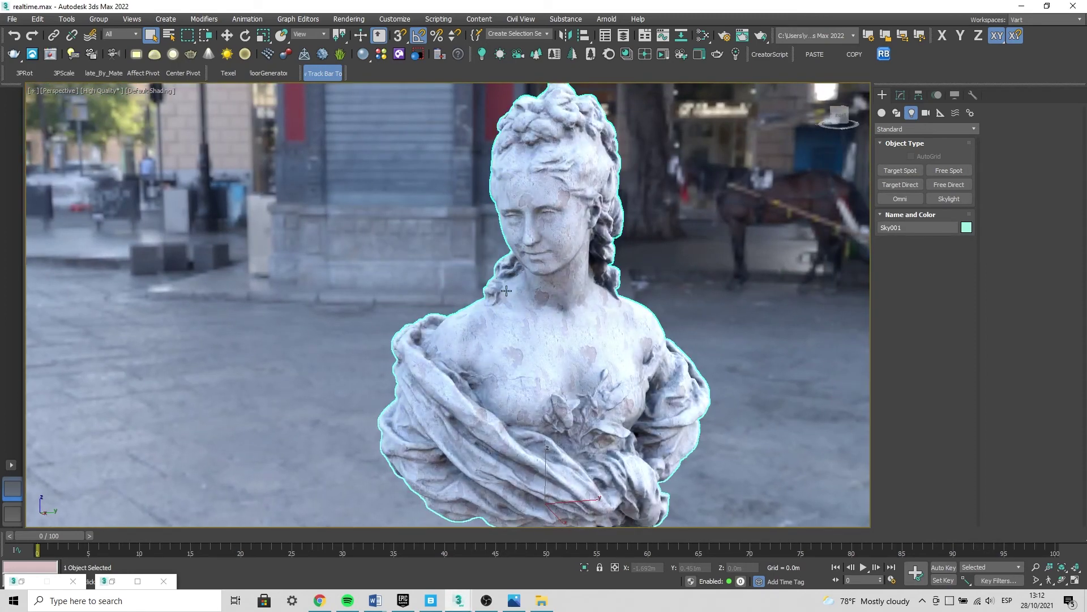
Zoom in, deselect, and orbit into a close three-quarter framing of the bust.
key(alt+z)
drag(510, 279, 441, 238)
key(Escape)
click(441, 238)
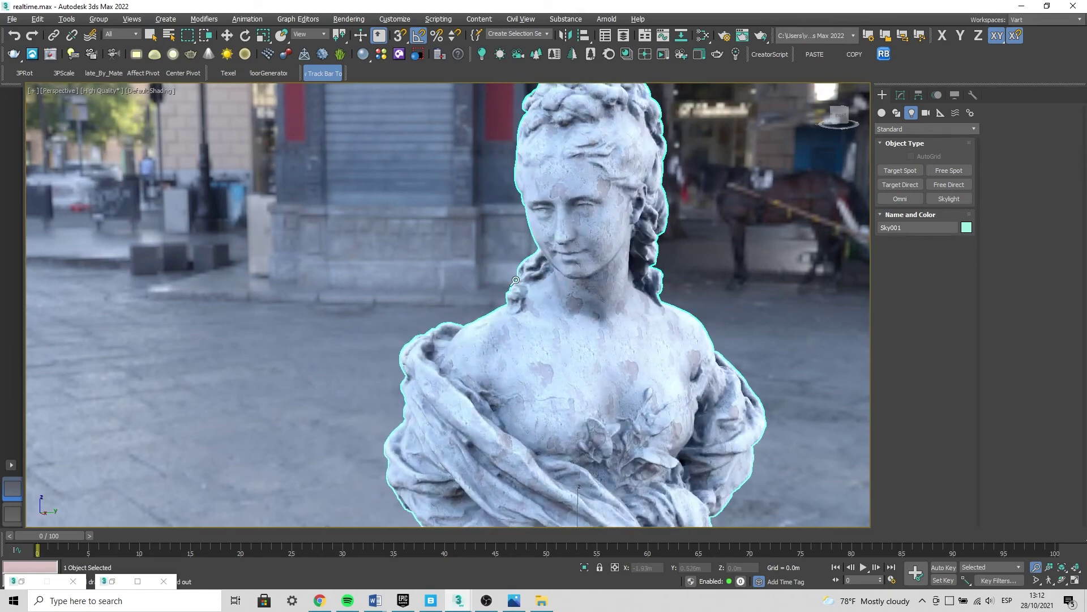
alt+middle_drag(442, 238, 512, 278)
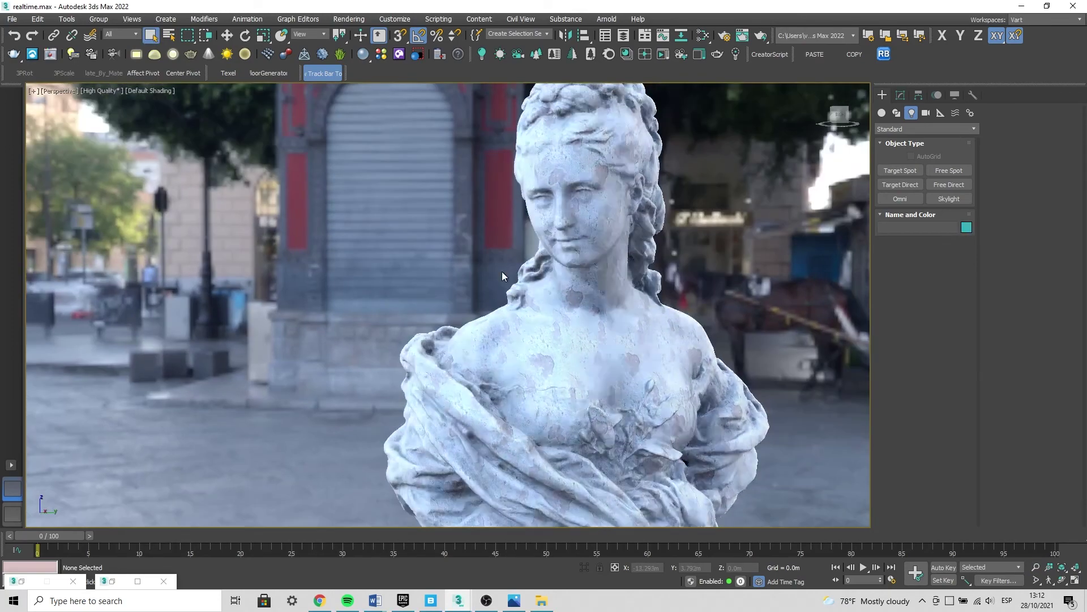
alt+middle_drag(512, 278, 444, 254)
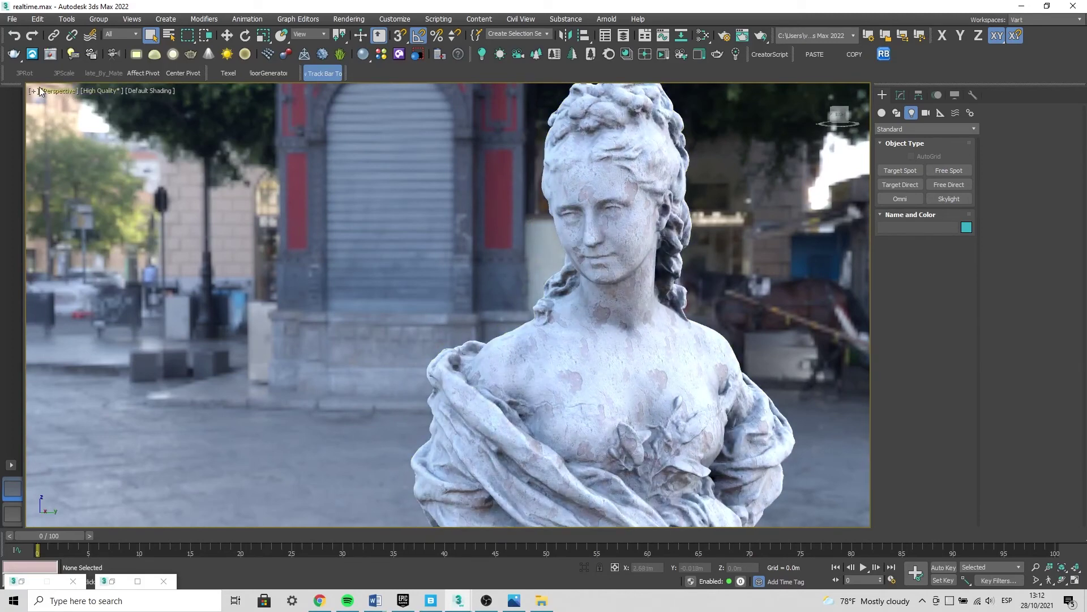
click(34, 92)
mouse_move(66, 219)
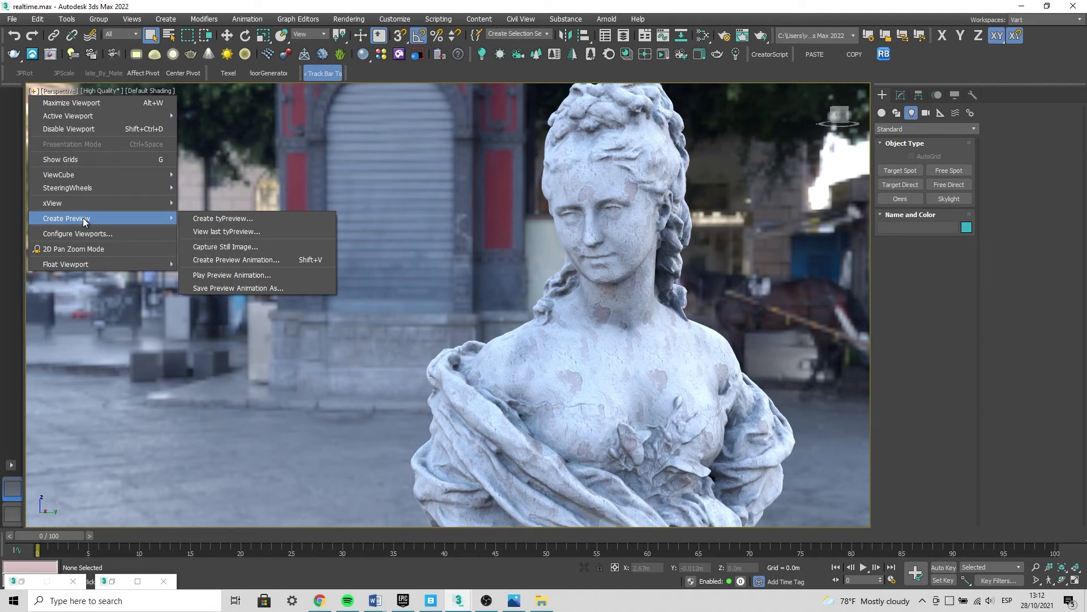
Frame the bust's face and grab a still image labelled 01.
click(587, 268)
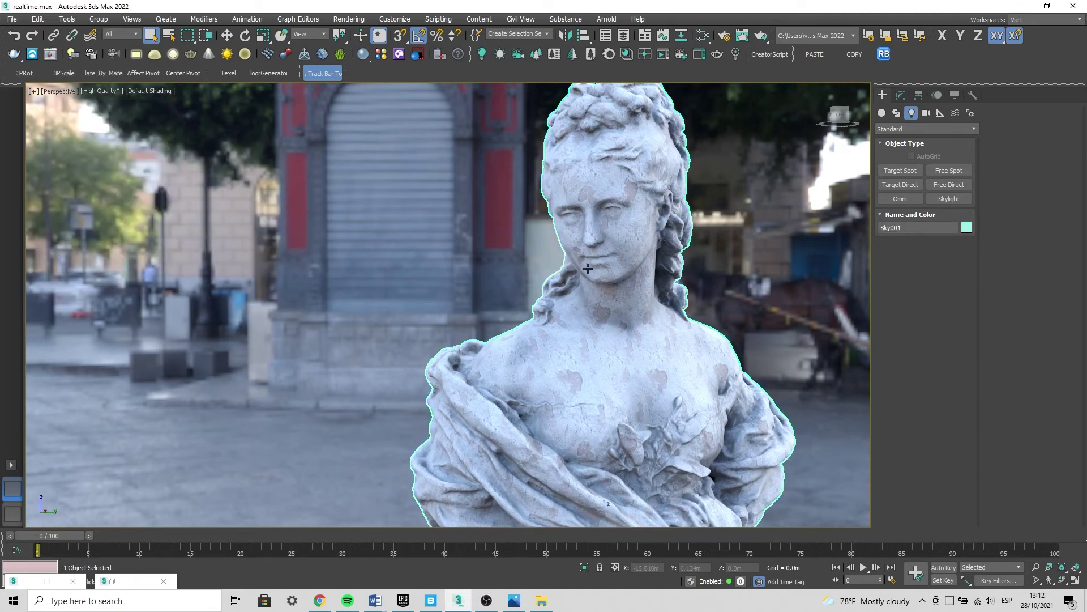
mouse_move(588, 268)
alt+middle_down()
mouse_move(623, 340)
mouse_move(582, 376)
mouse_move(595, 349)
alt+middle_up()
scroll(620, 361, up, 3)
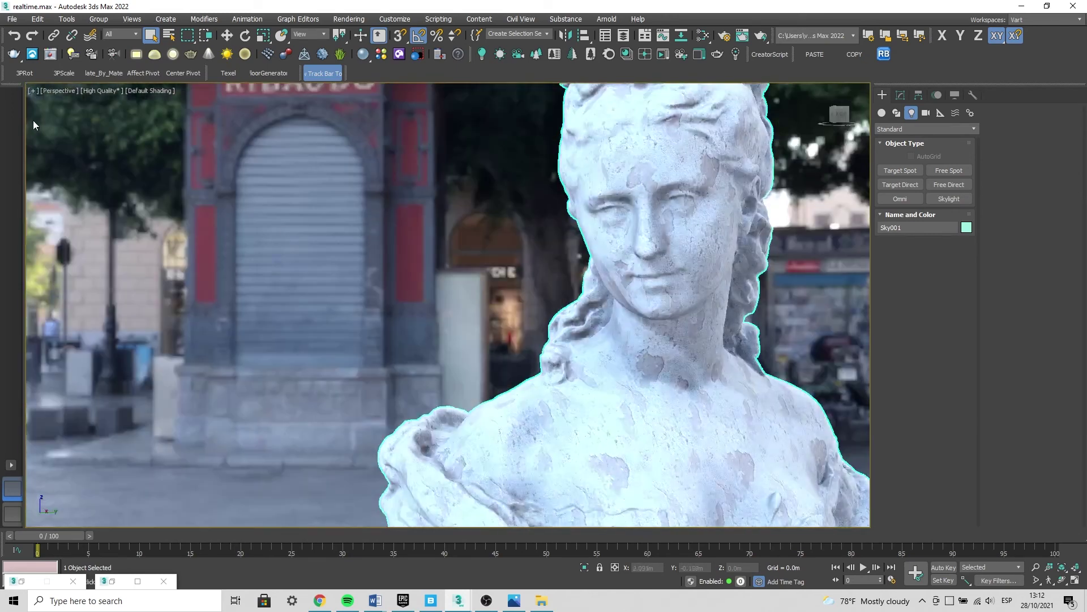
click(32, 91)
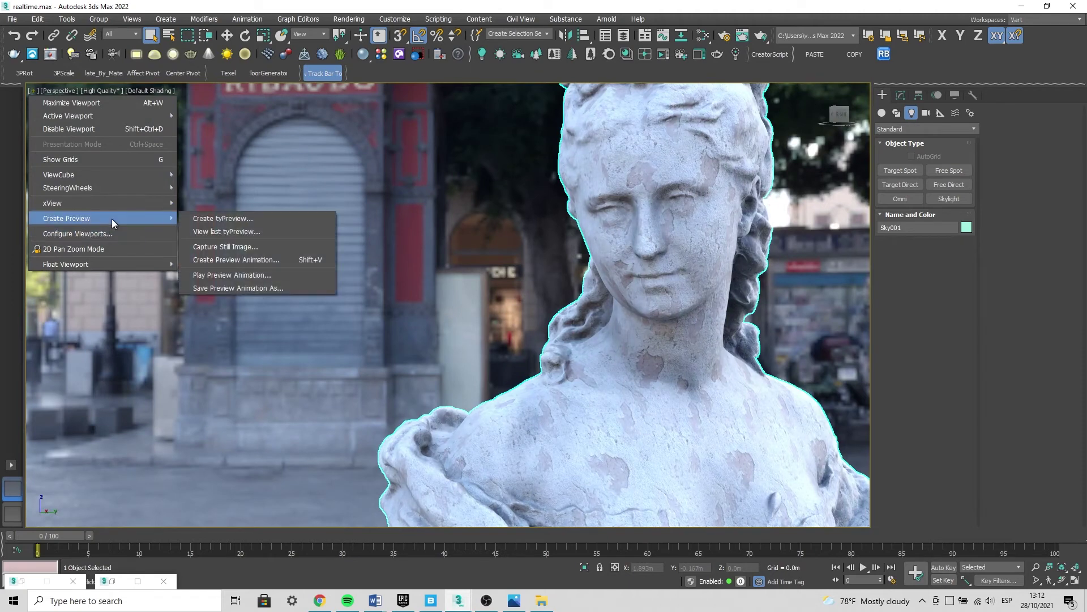
click(254, 248)
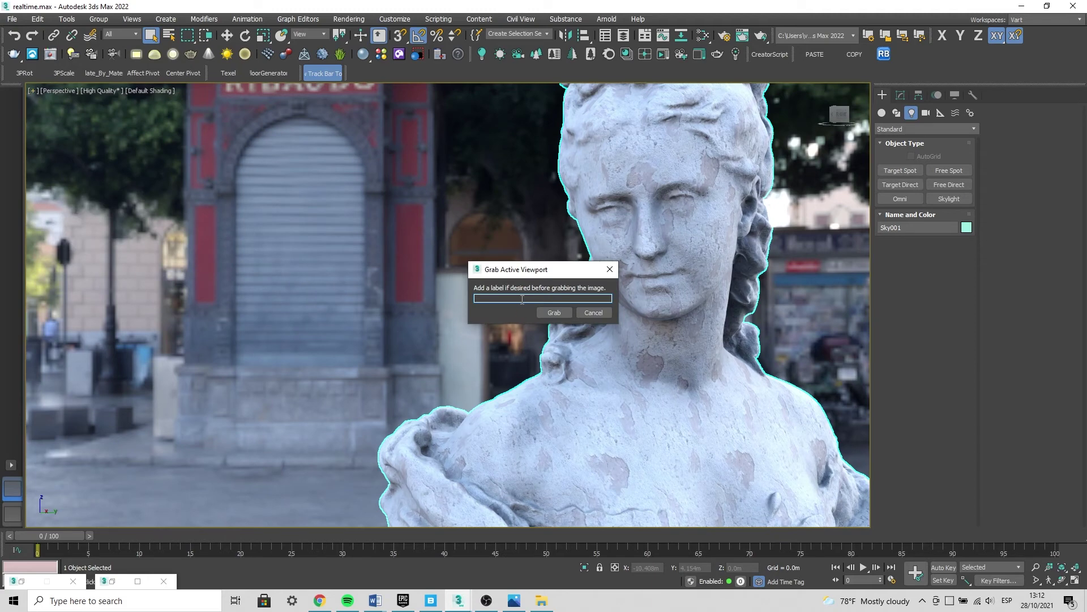
text(prueba01)
click(554, 313)
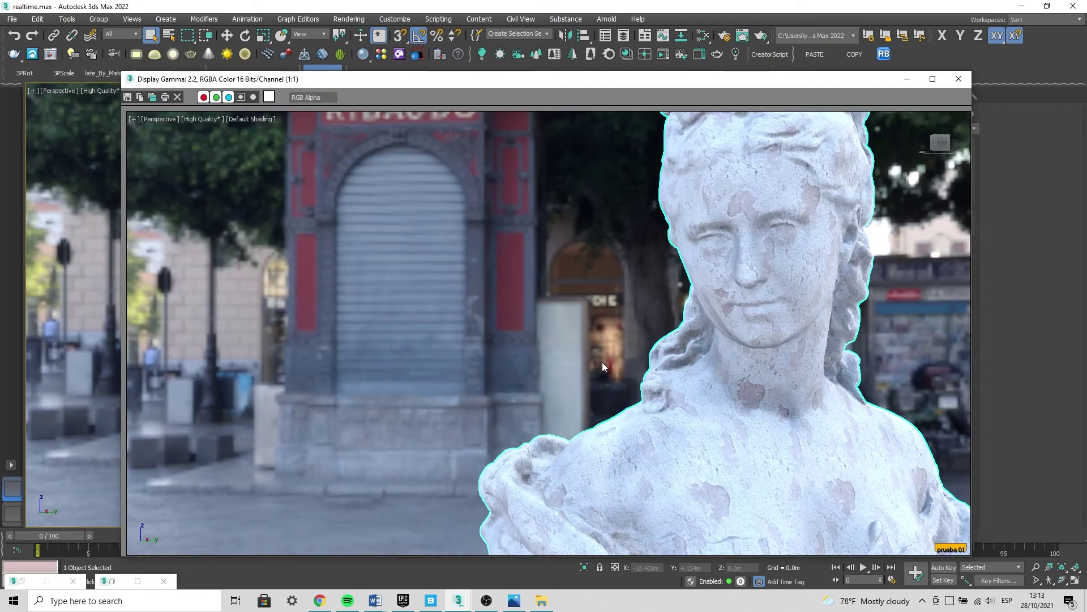
Zoom around the grabbed image to review it, then close its window.
scroll(602, 362, down, 3)
scroll(606, 362, up, 1)
scroll(594, 363, up, 1)
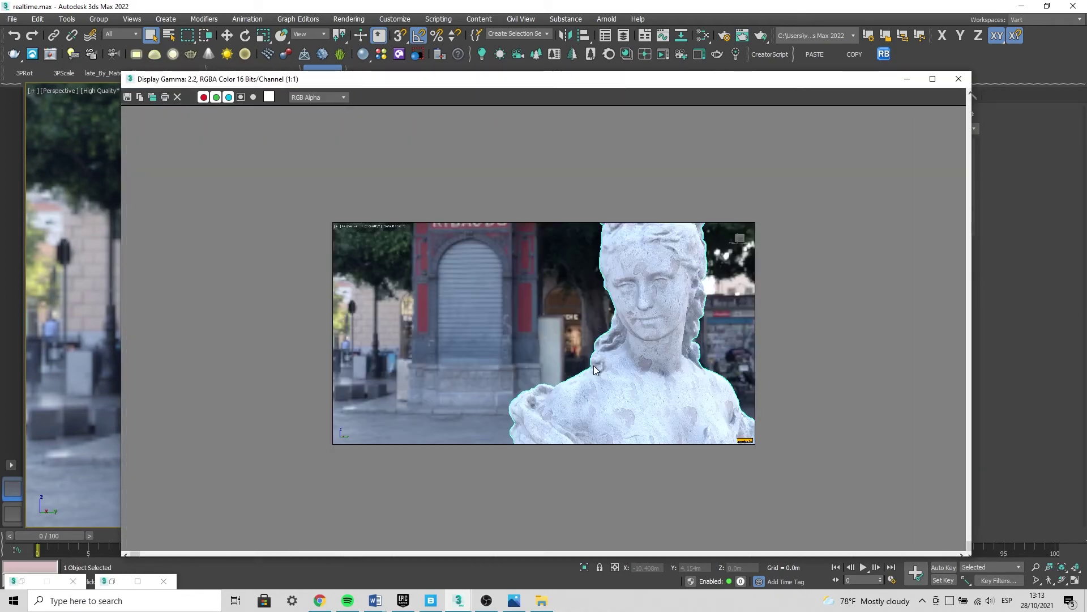
scroll(594, 366, up, 1)
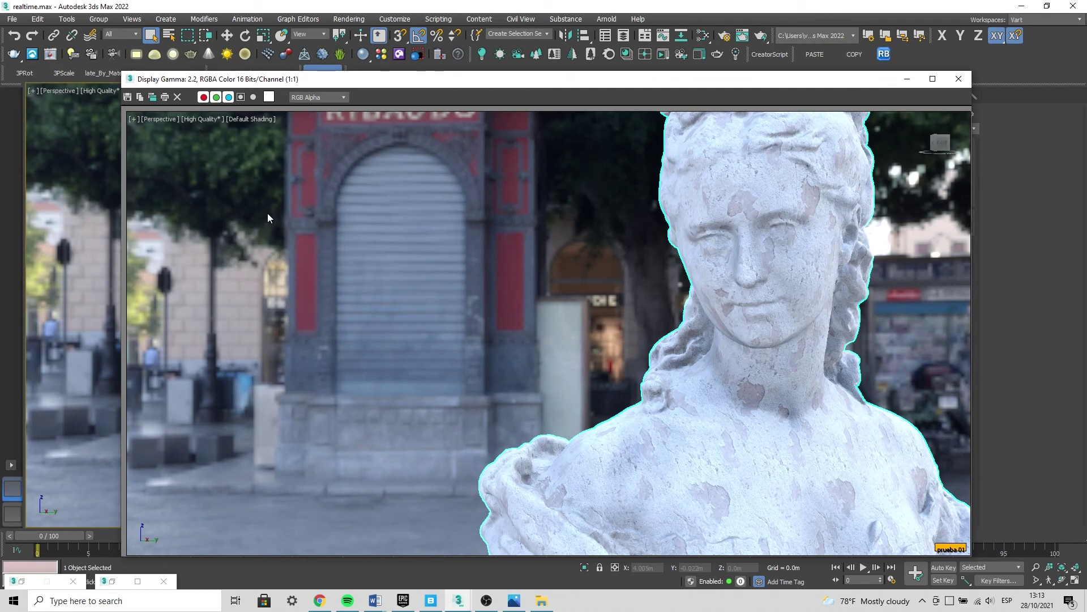
scroll(504, 276, down, 1)
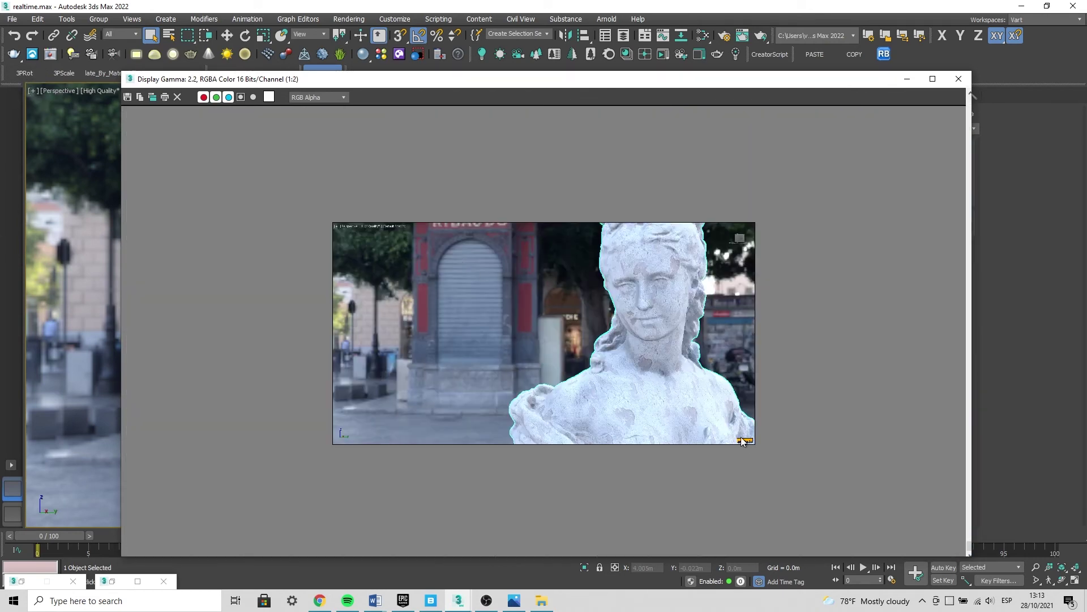
click(959, 79)
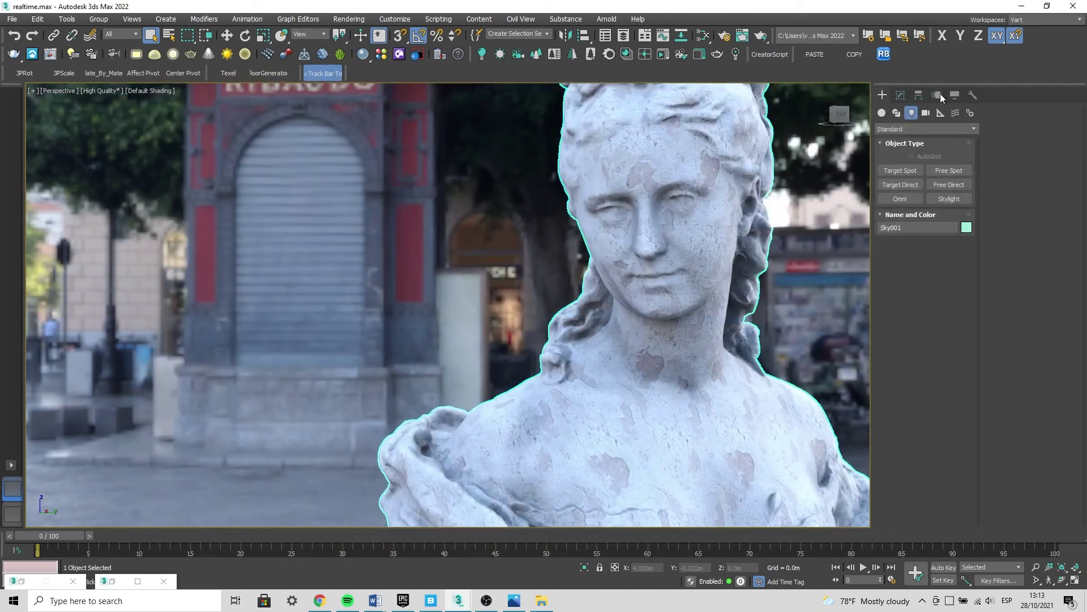
Start a preview animation limited to a custom frame range of 0 to 0.
click(32, 91)
mouse_move(66, 219)
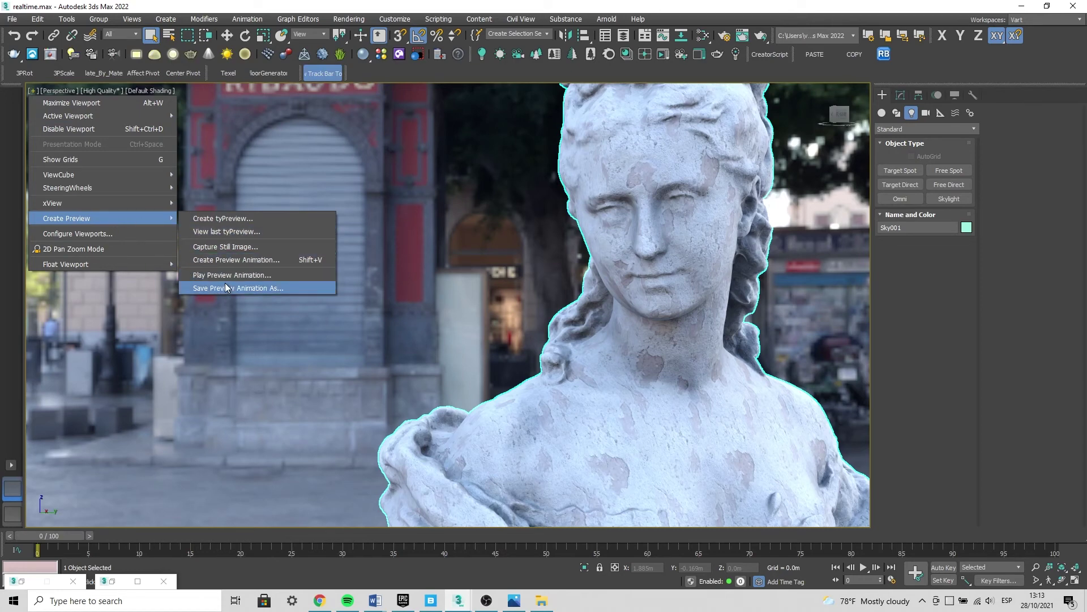
click(238, 261)
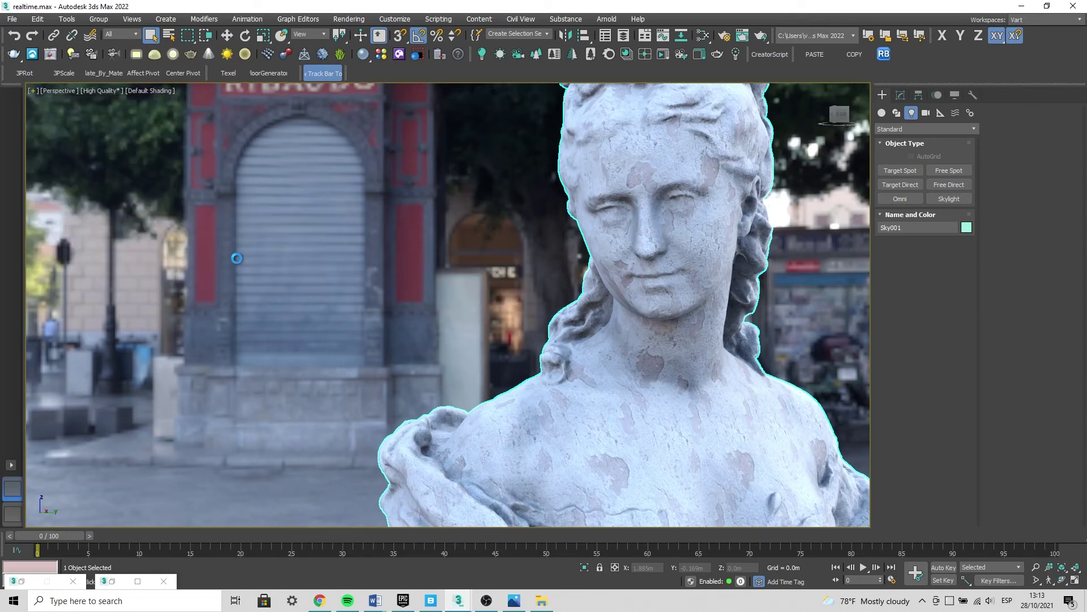
drag(531, 118, 299, 87)
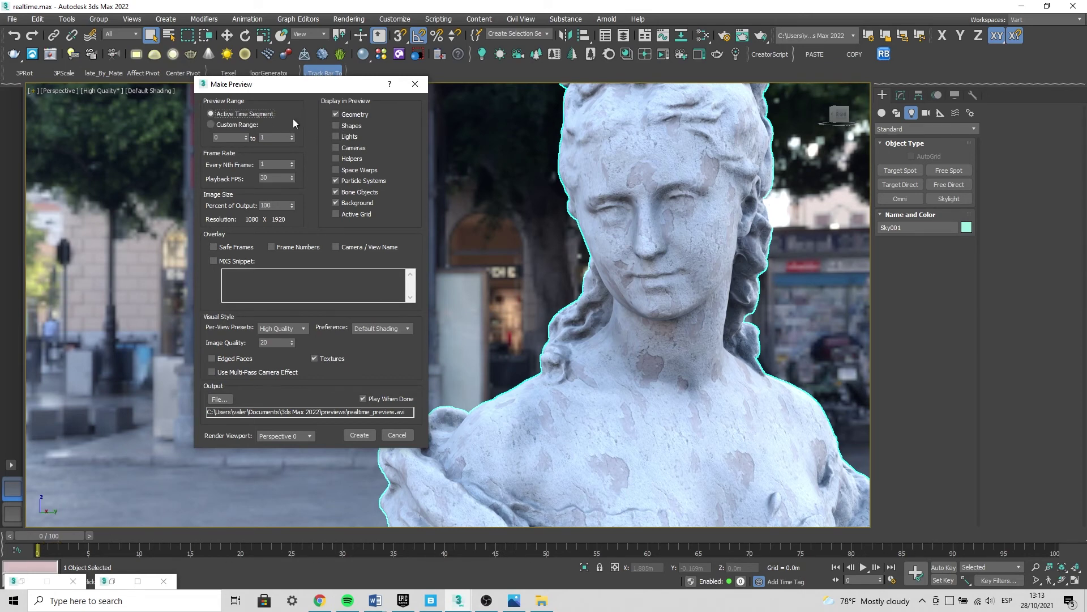
click(210, 124)
double_click(278, 137)
Keep the High Quality preset, set Image Quality to 200, and close the preview settings.
click(284, 329)
click(285, 331)
double_click(278, 342)
text(200)
click(416, 84)
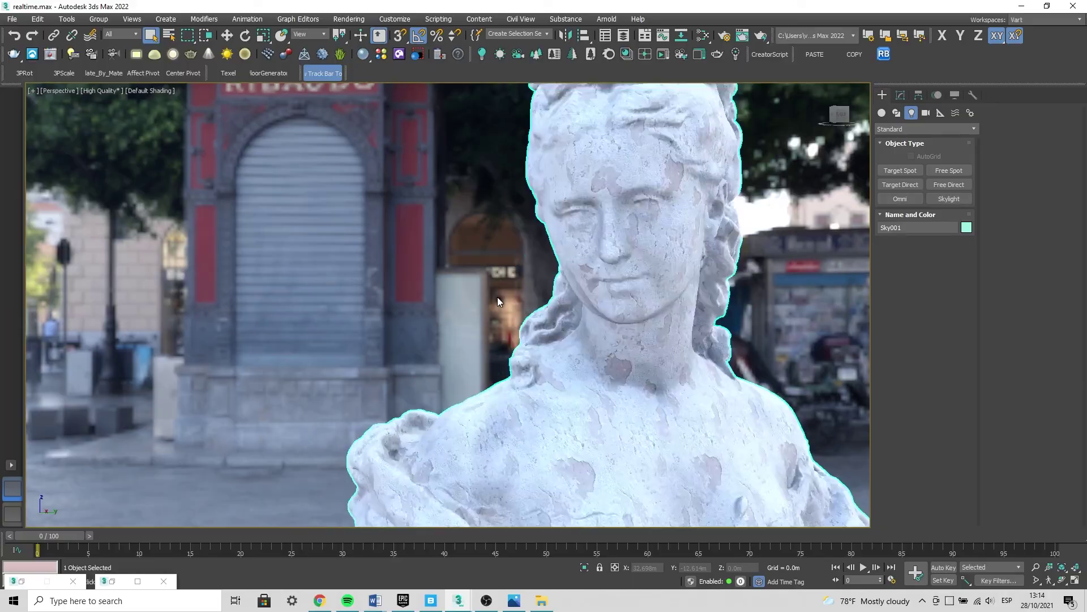